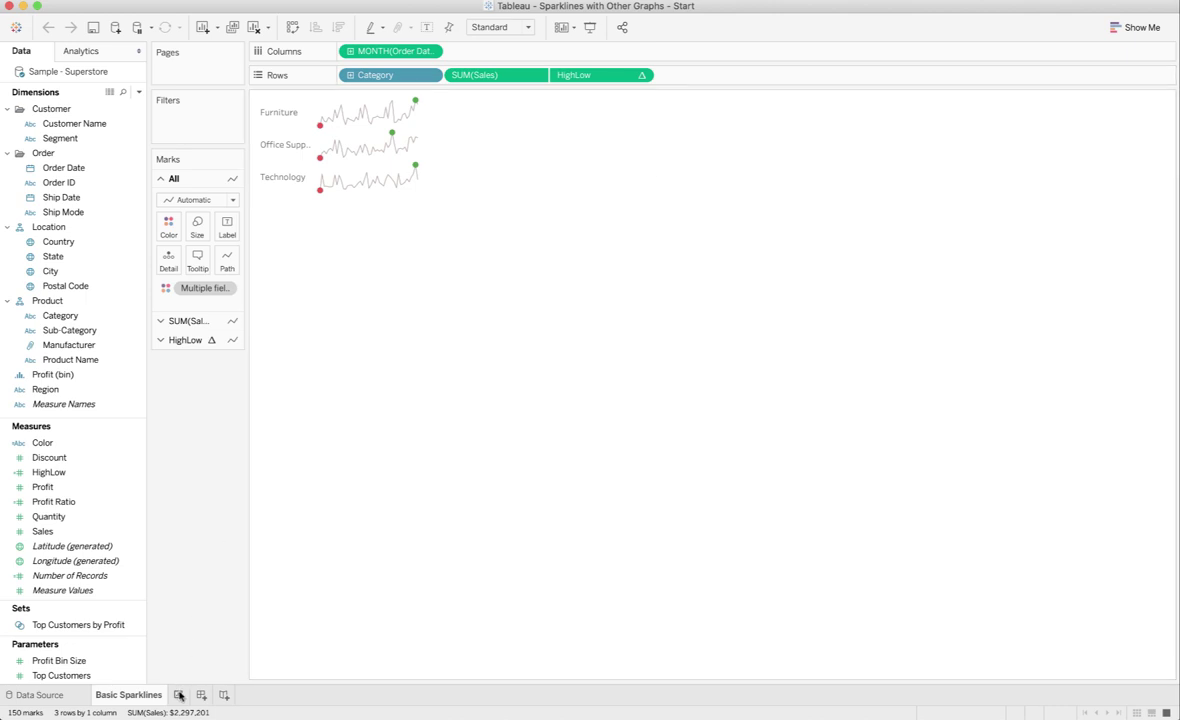
Add a worksheet named Table with Sub-Category on Rows and SUM(Profit) as text
left_click(179, 695)
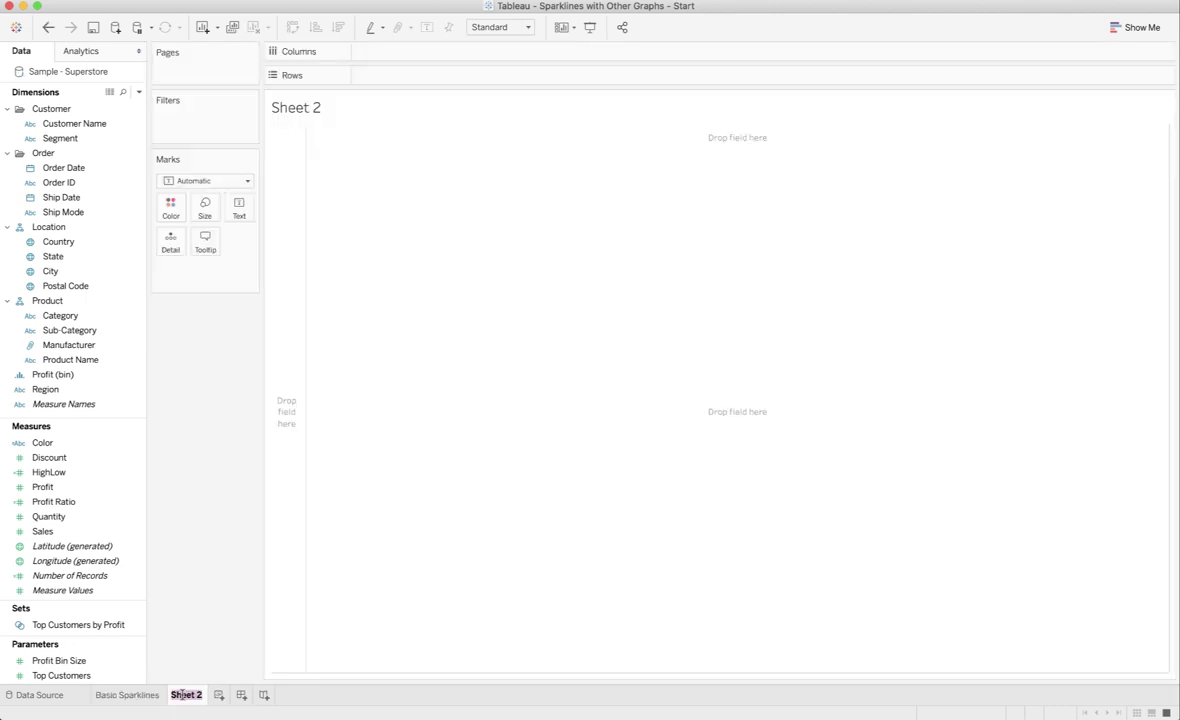
type("Table")
key("Return")
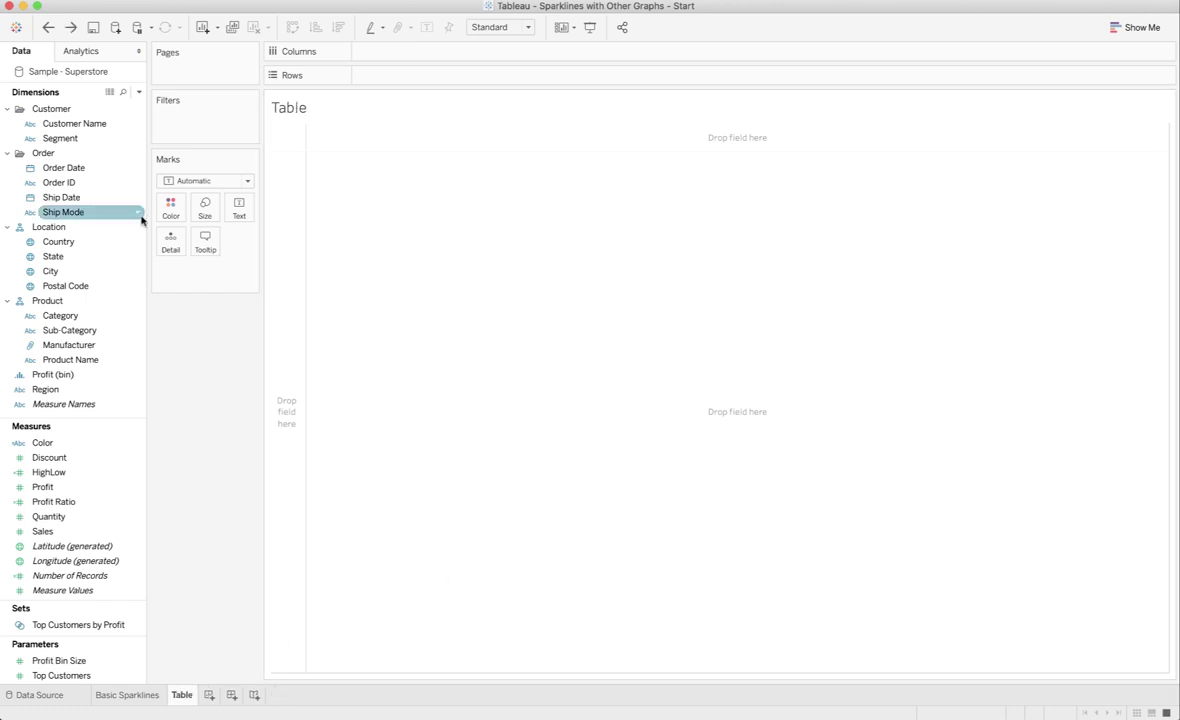
left_click(72, 334)
left_click_drag(72, 340, 360, 75)
left_click_drag(68, 486, 245, 209)
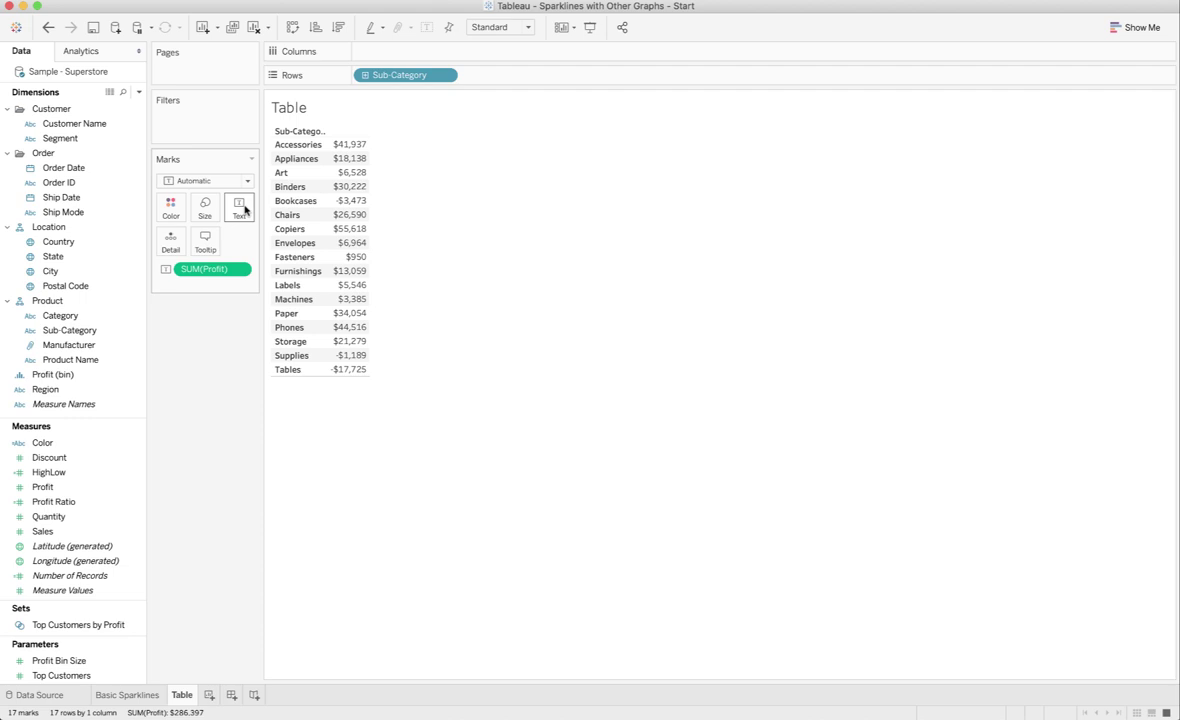
Colour the profit values by Profit Ratio and set the mark type to Square
left_click(48, 516)
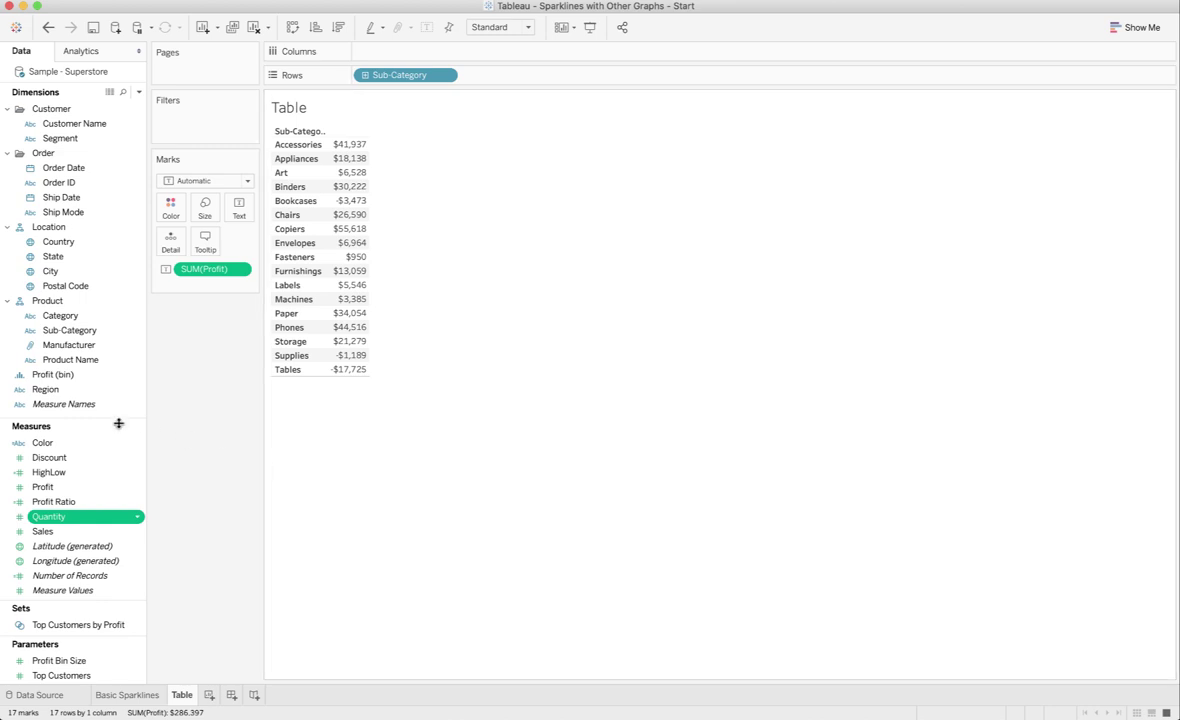
left_click(42, 502)
left_click_drag(50, 508, 168, 213)
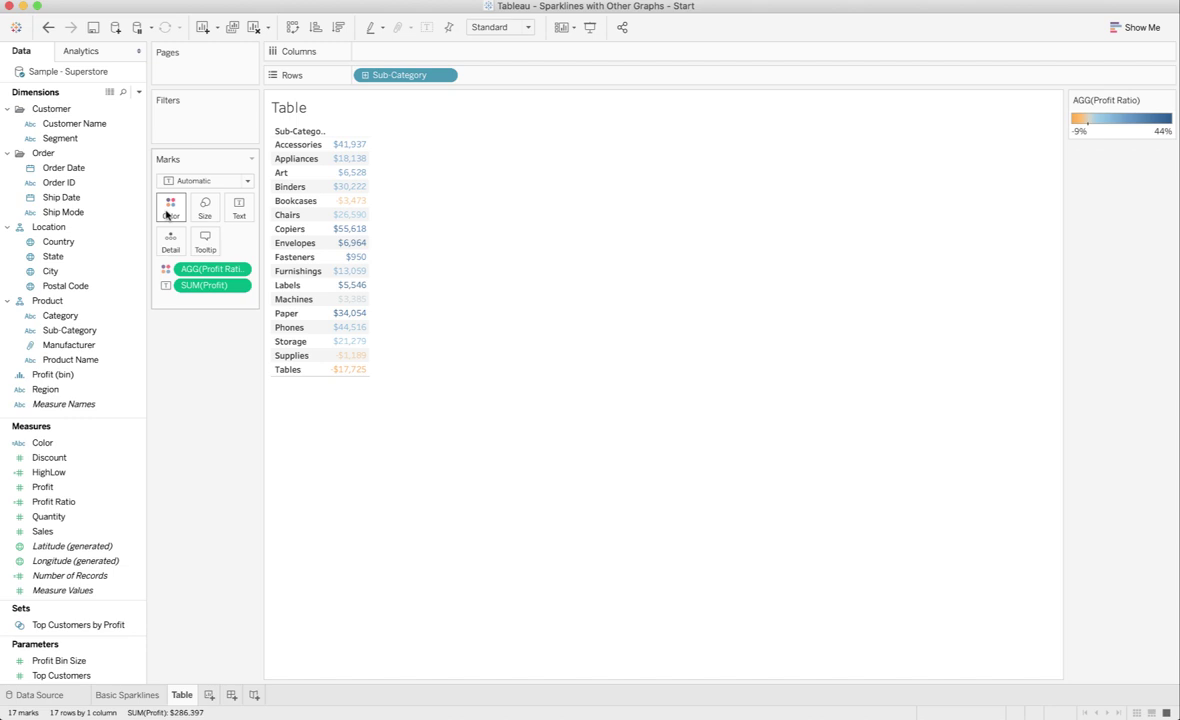
left_click(248, 182)
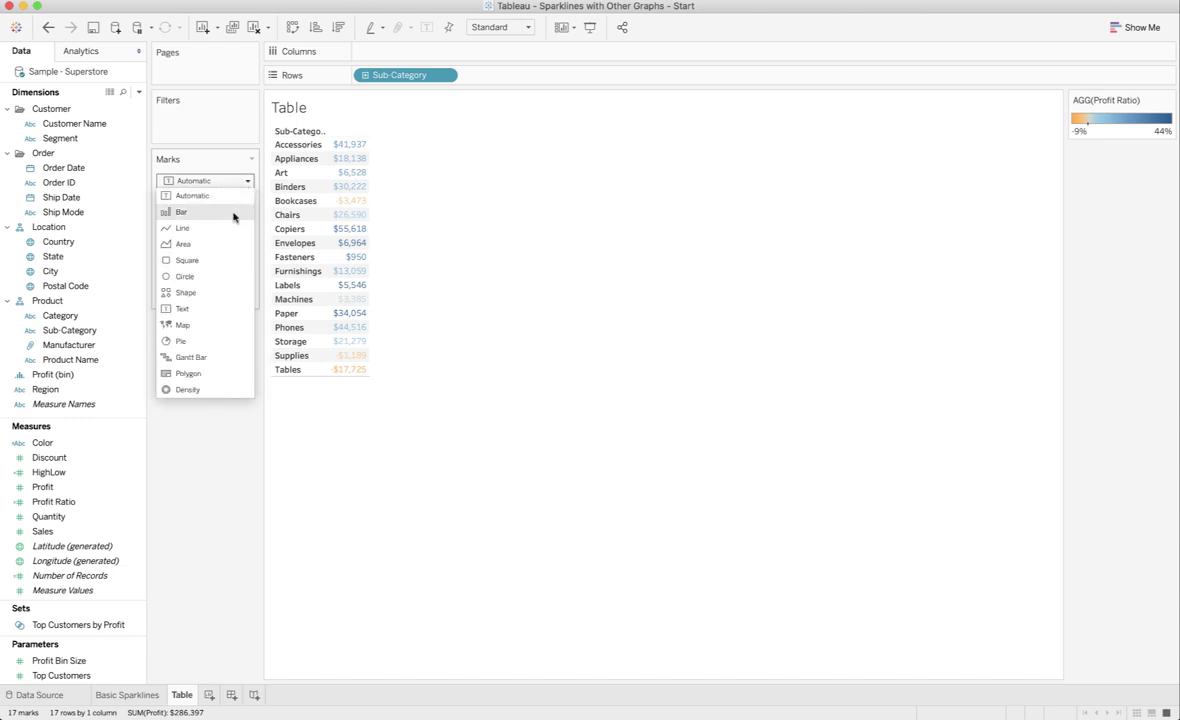
left_click(222, 259)
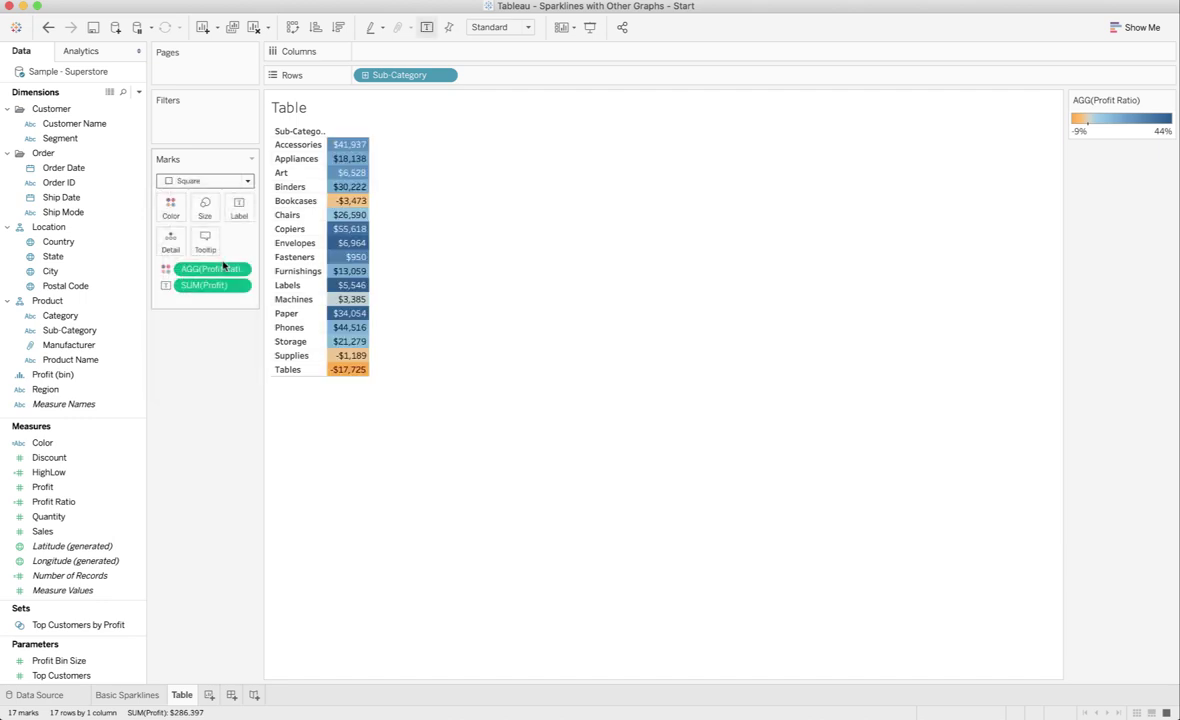
Make the Profit Ratio palette stepped with 2 steps, crimson for negative ratios
left_click(171, 206)
left_click(222, 254)
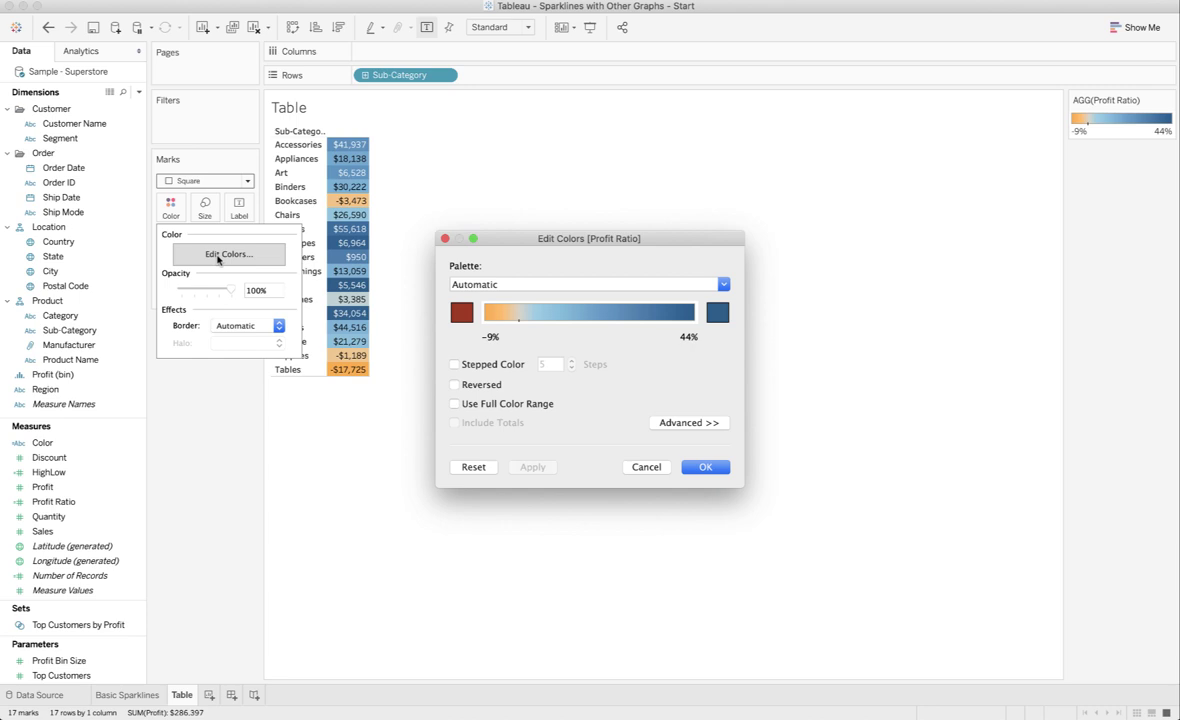
left_click(516, 366)
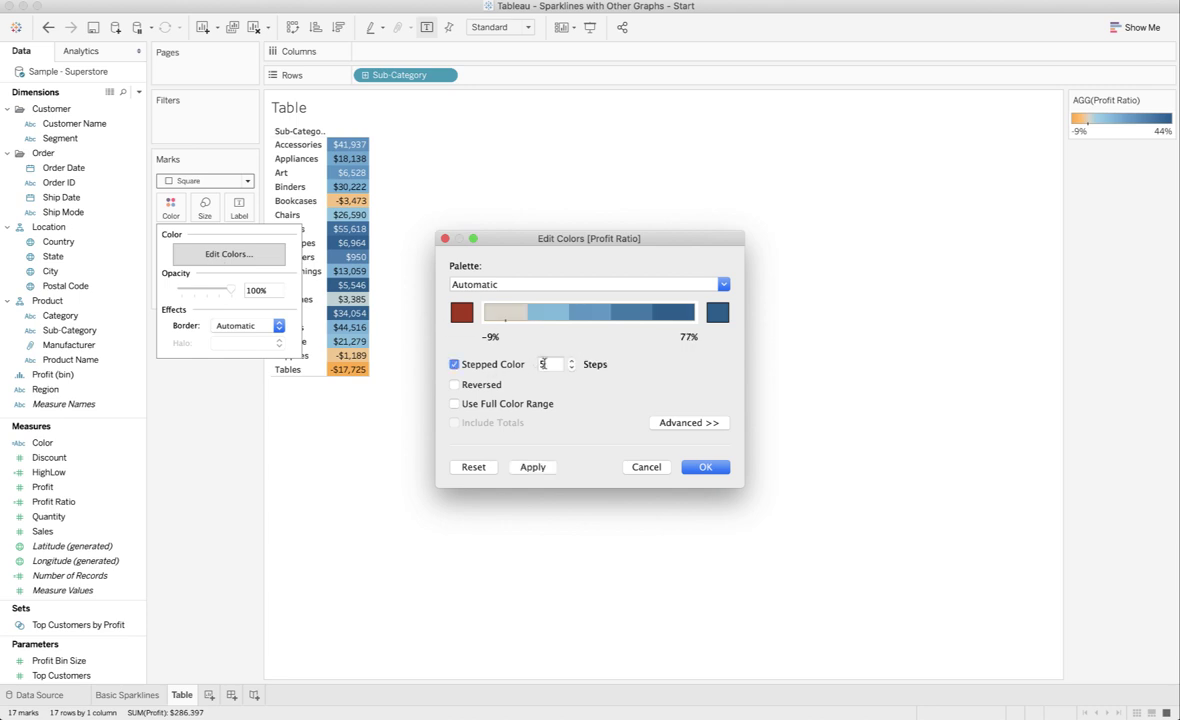
double_click(542, 364)
type("2")
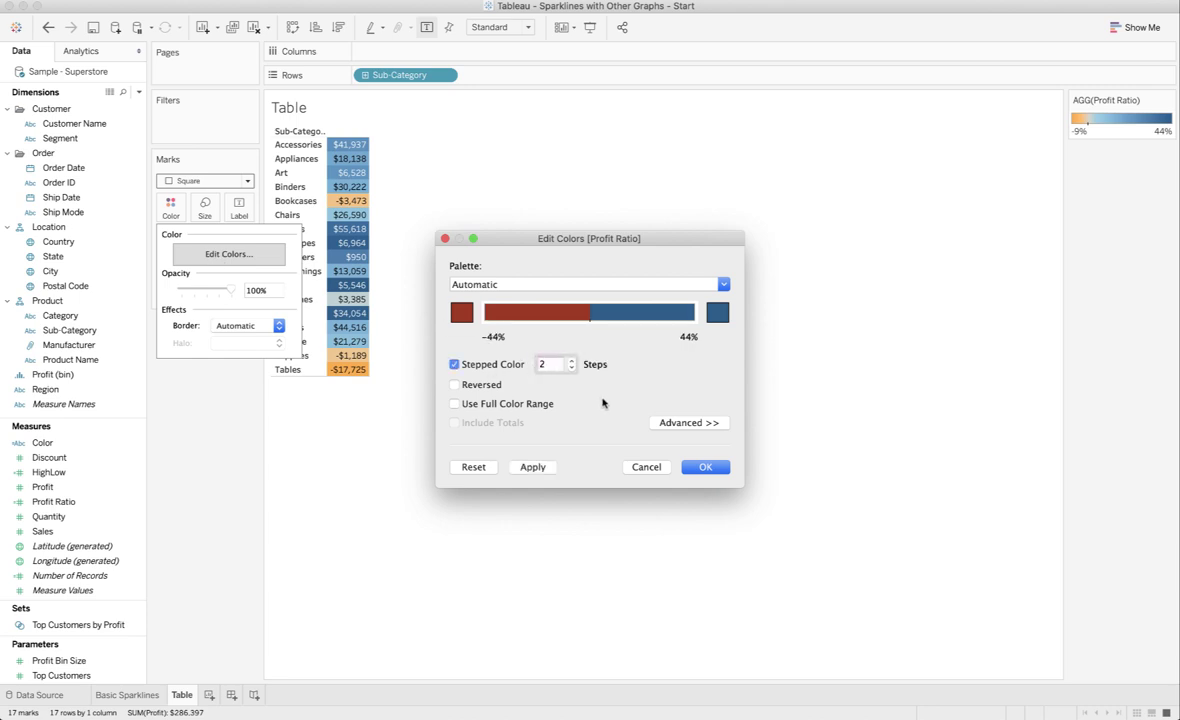
left_click(461, 312)
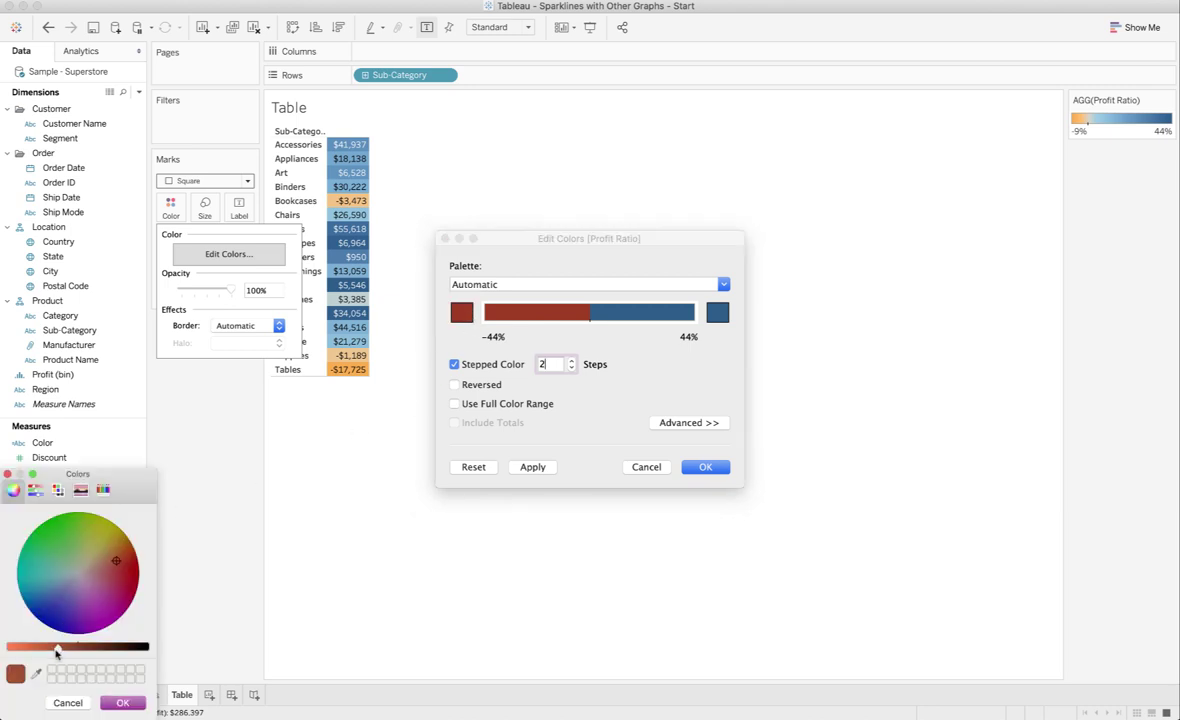
mouse_move(58, 647)
left_mouse_down()
mouse_move(19, 648)
mouse_move(43, 648)
left_mouse_up()
left_click(130, 583)
left_click(106, 575)
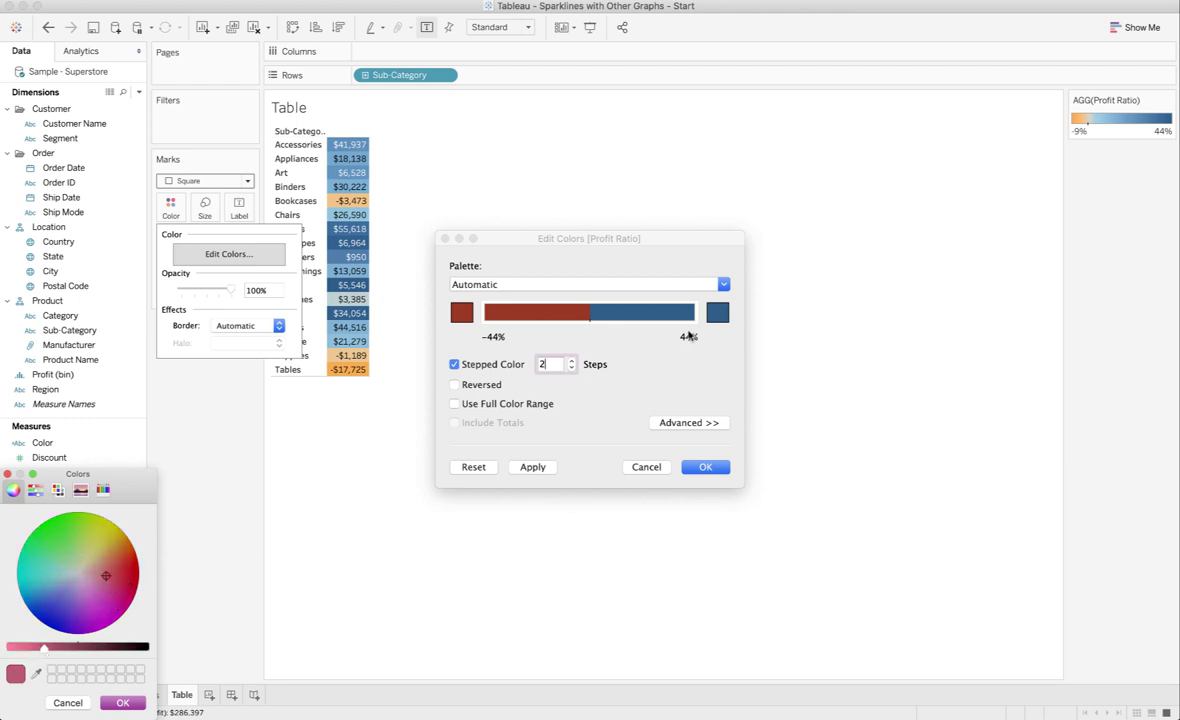
left_click(122, 703)
Set the positive Profit Ratio colour to blue and apply the palette
left_click(718, 313)
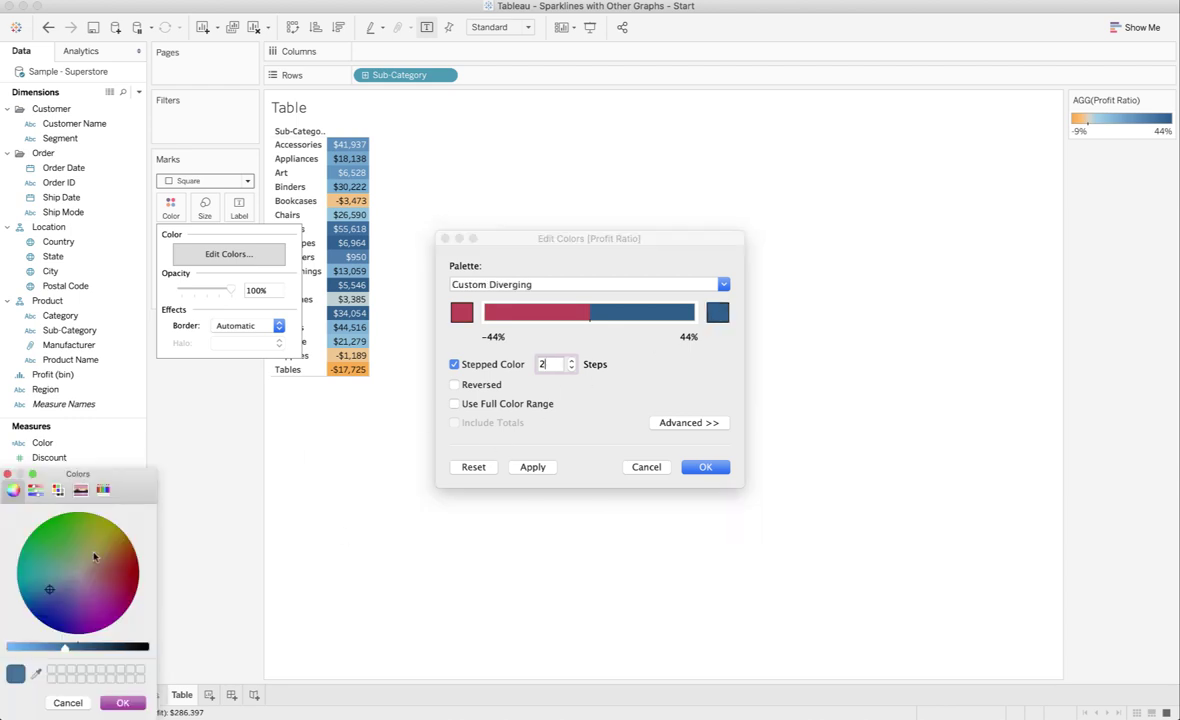
left_click_drag(49, 592, 61, 582)
left_click(118, 704)
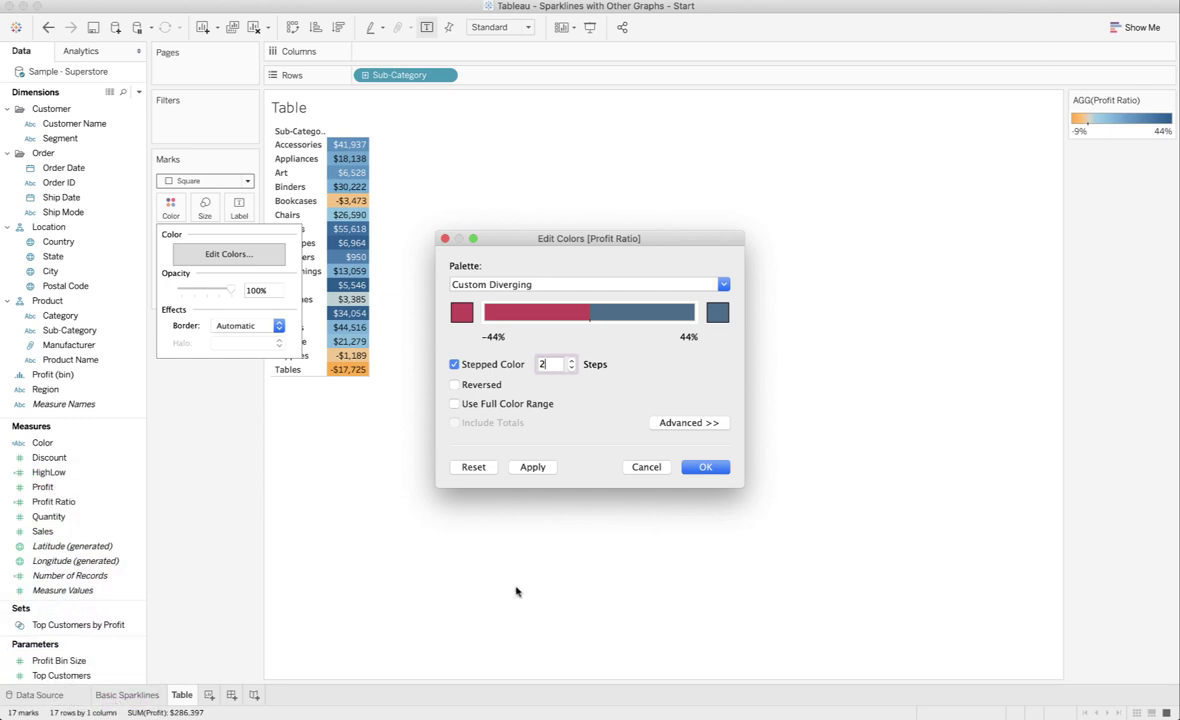
left_click(521, 470)
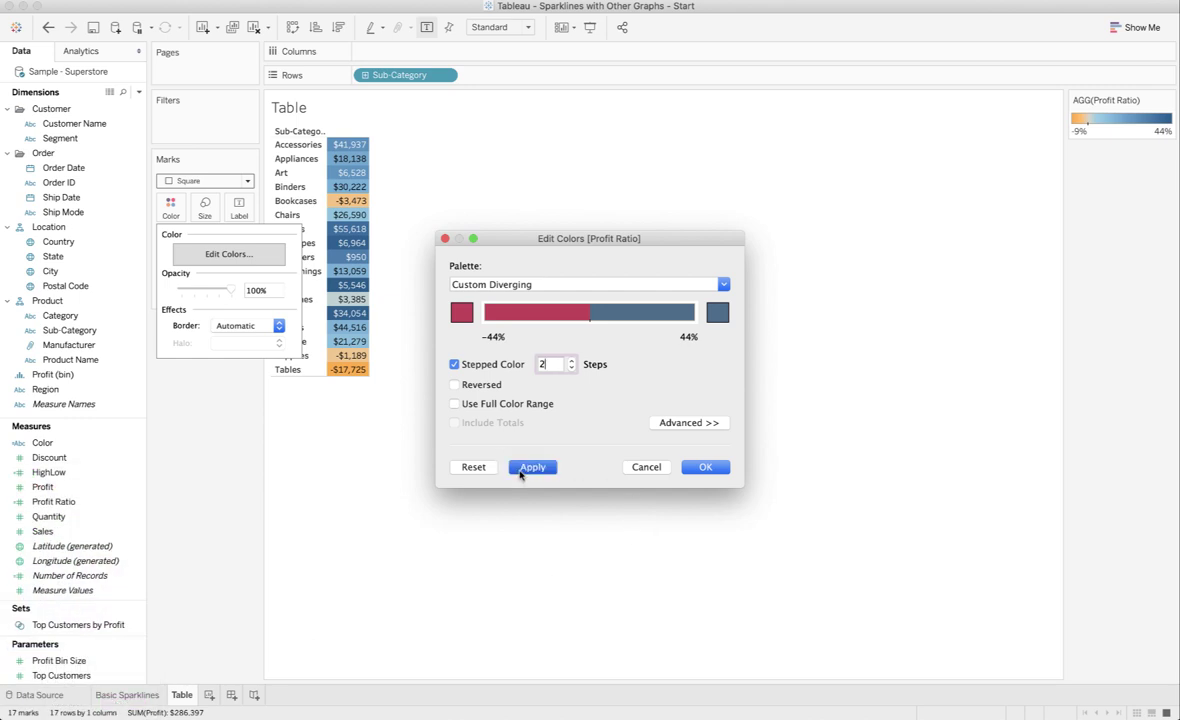
left_click(700, 469)
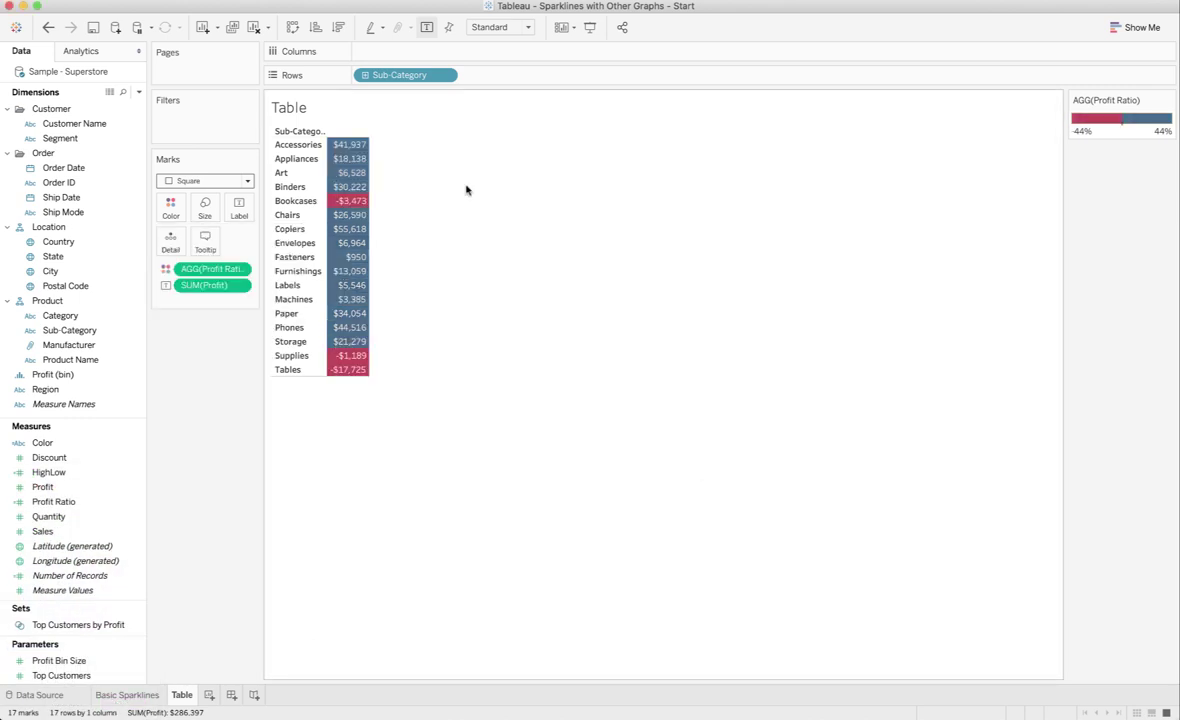
Hide the Sub-Category field label for rows
left_click(239, 209)
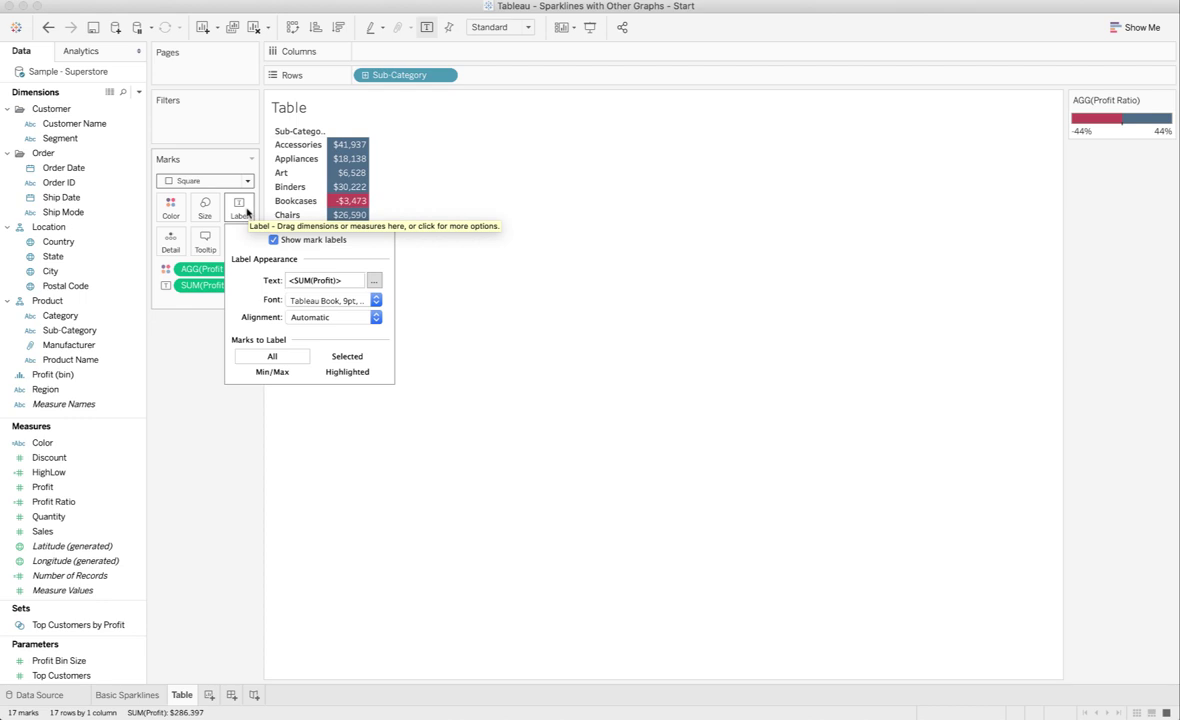
left_click(350, 300)
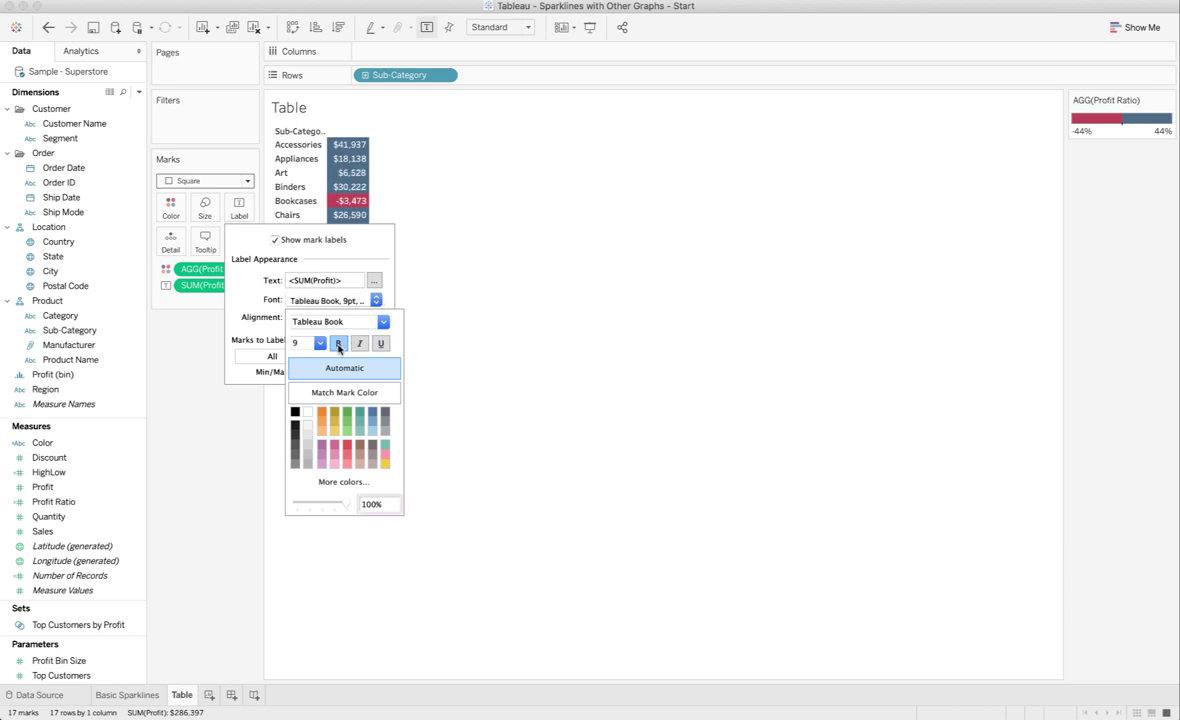
left_click(414, 392)
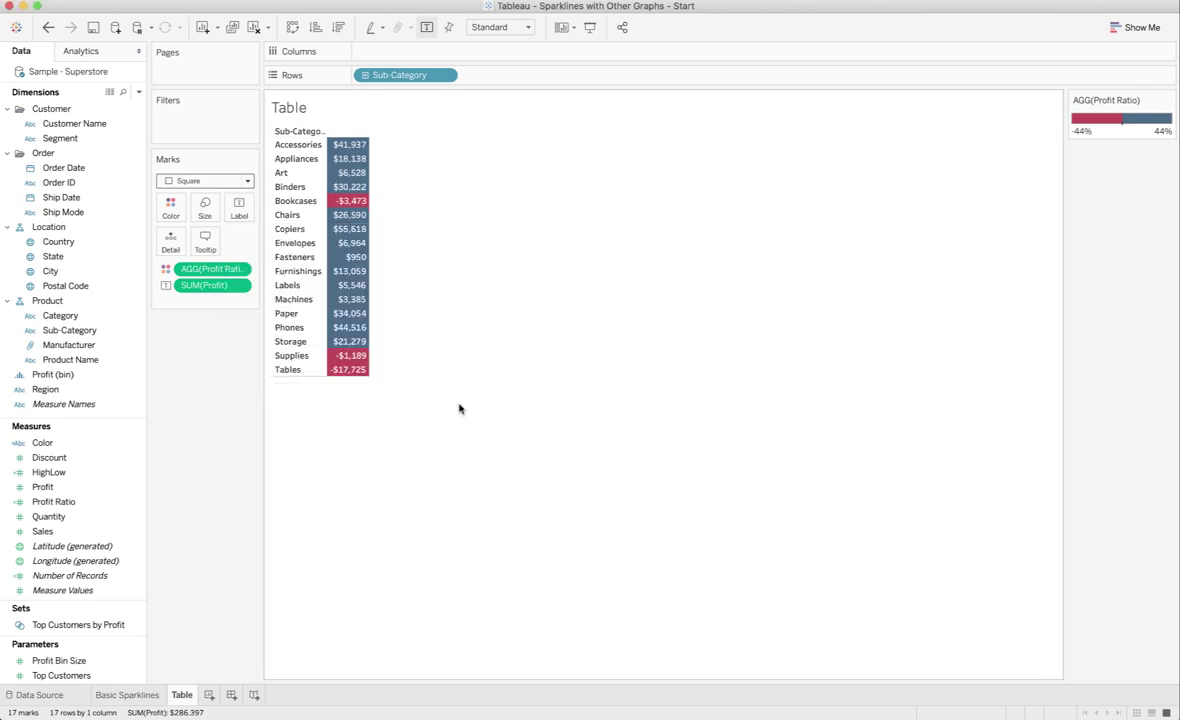
right_click(291, 131)
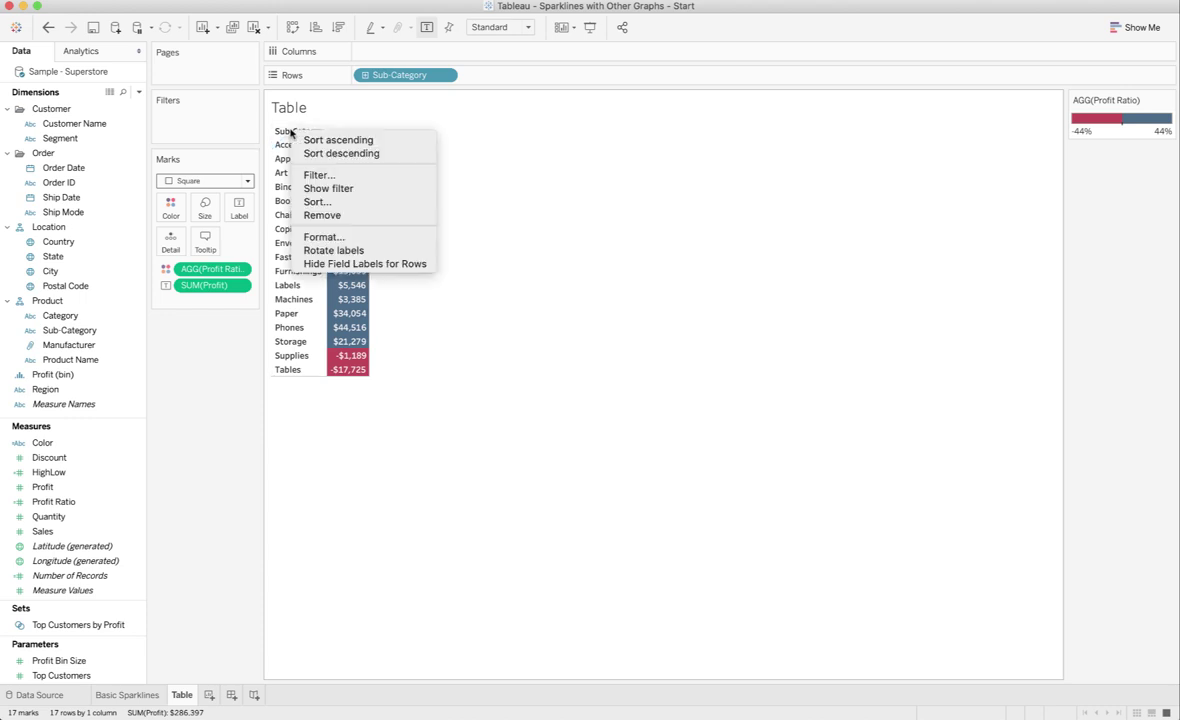
left_click(331, 264)
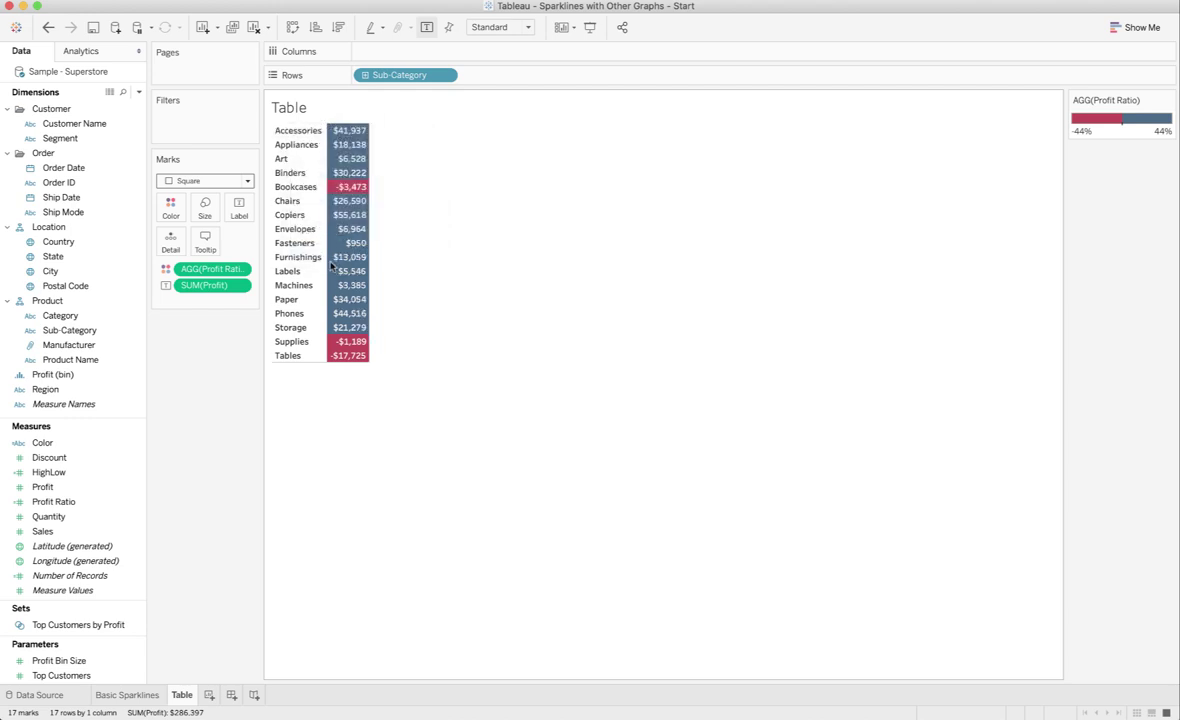
Delete the Table sheet's title text, leaving it blank
double_click(313, 110)
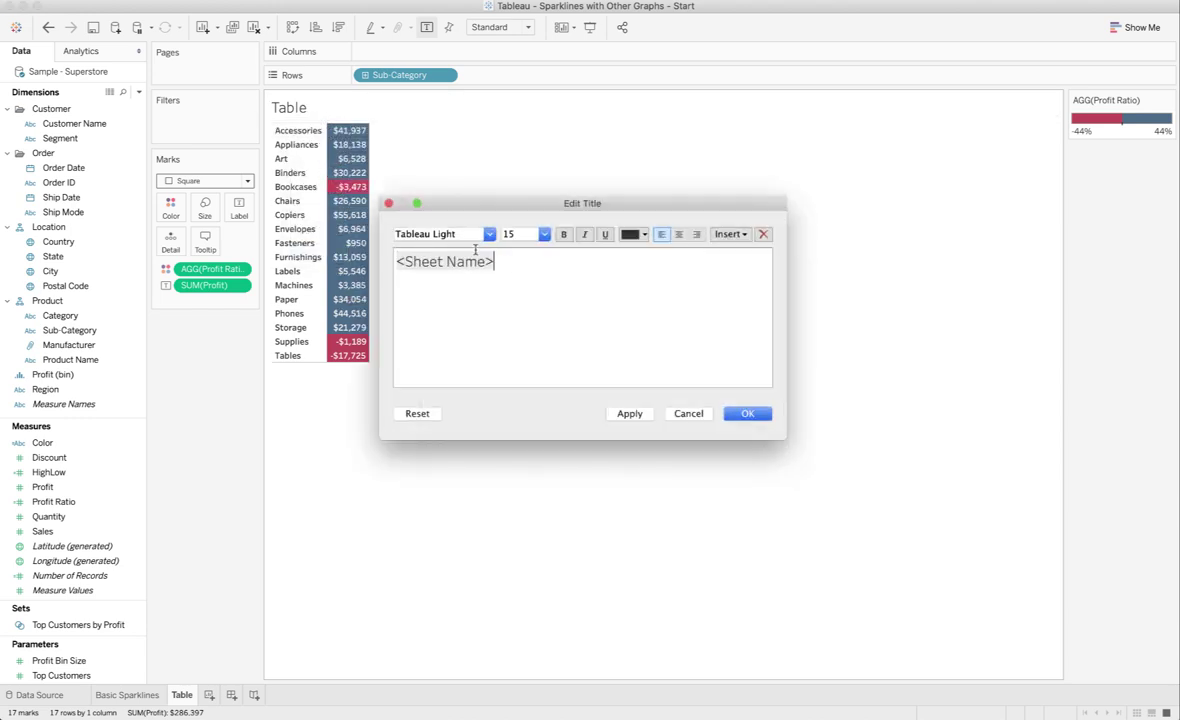
left_click_drag(494, 261, 370, 226)
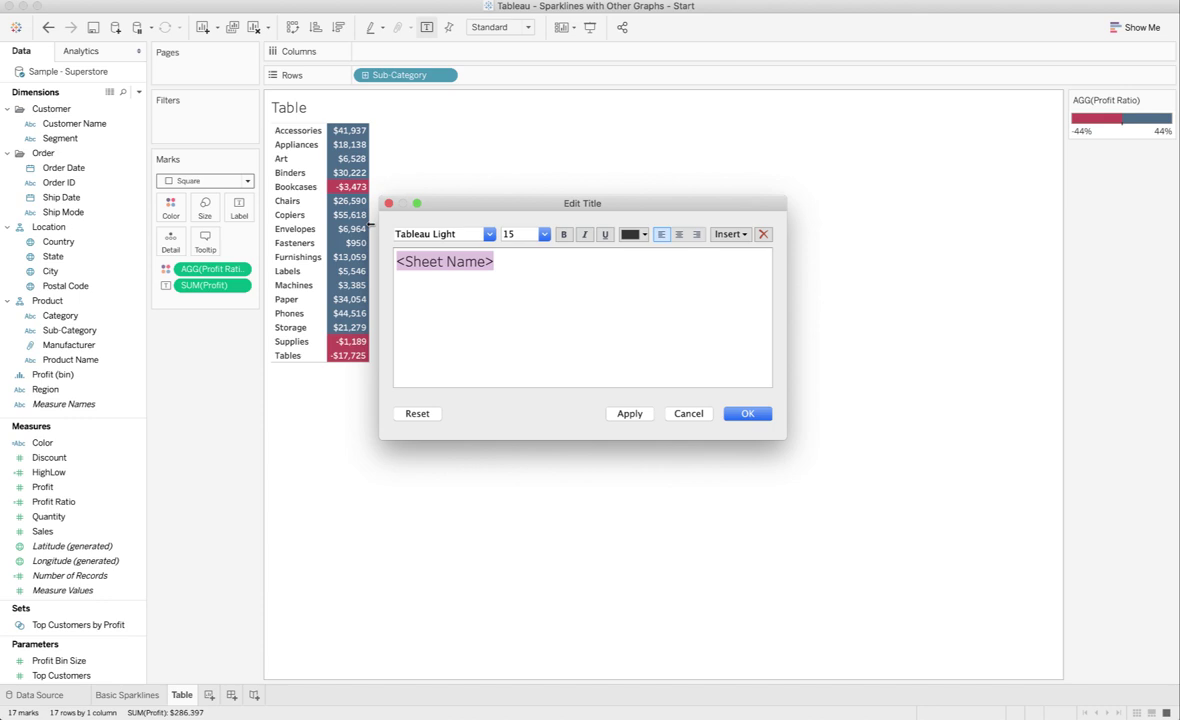
key("BackSpace")
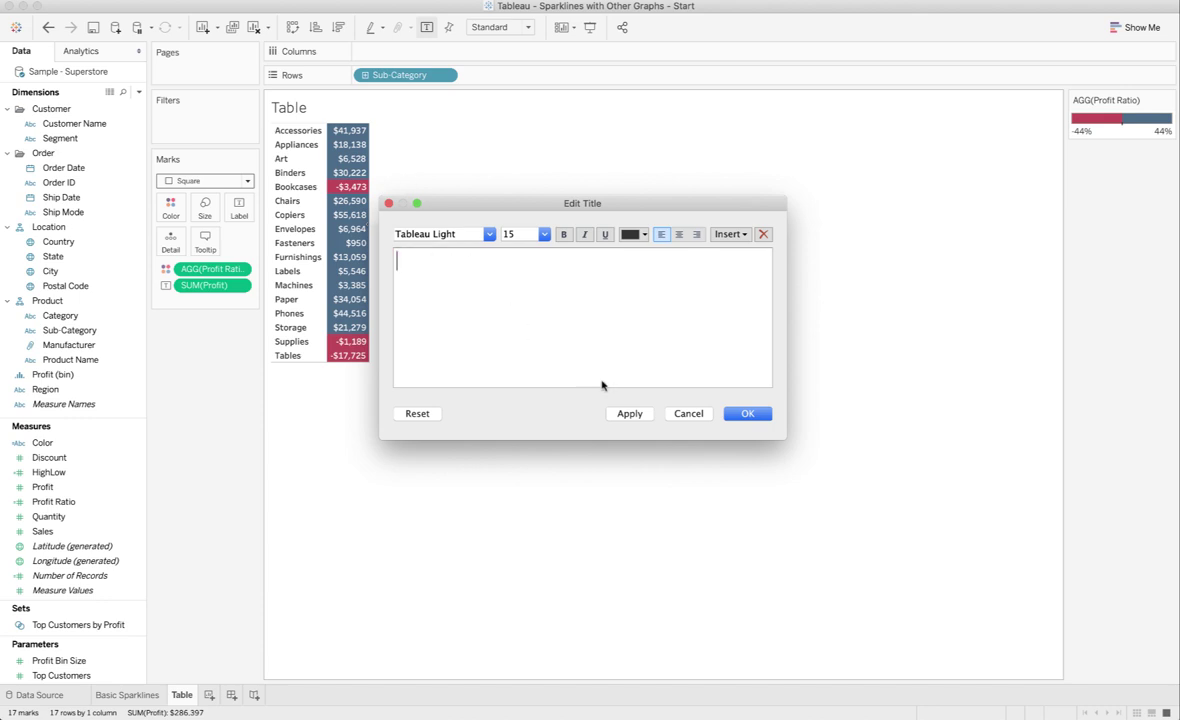
left_click(748, 413)
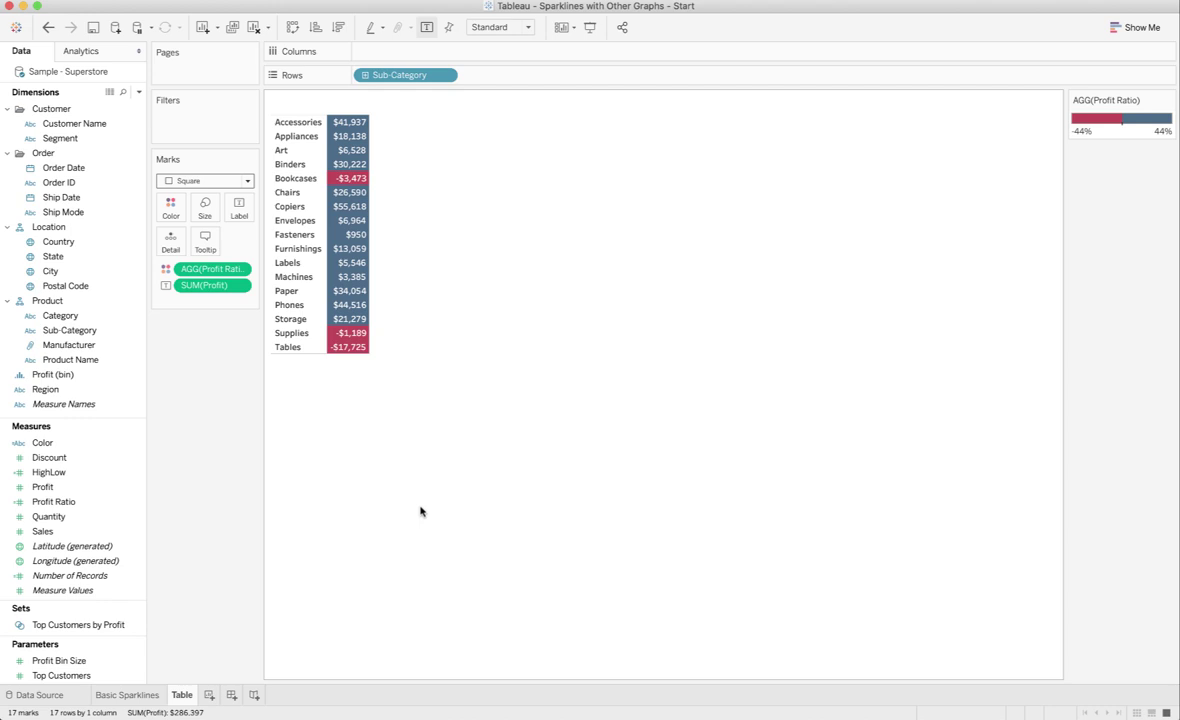
Duplicate the Basic Sparklines sheet and name the copy 'Table Sparklines'
left_click(128, 695)
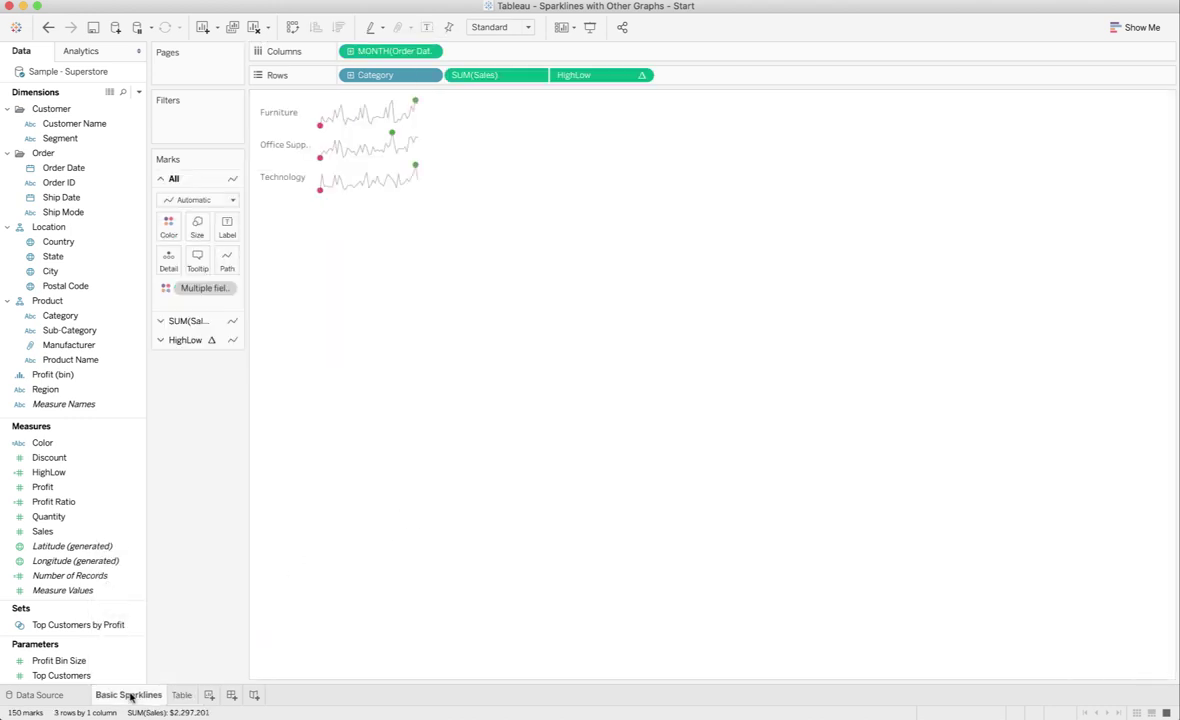
left_click(180, 695)
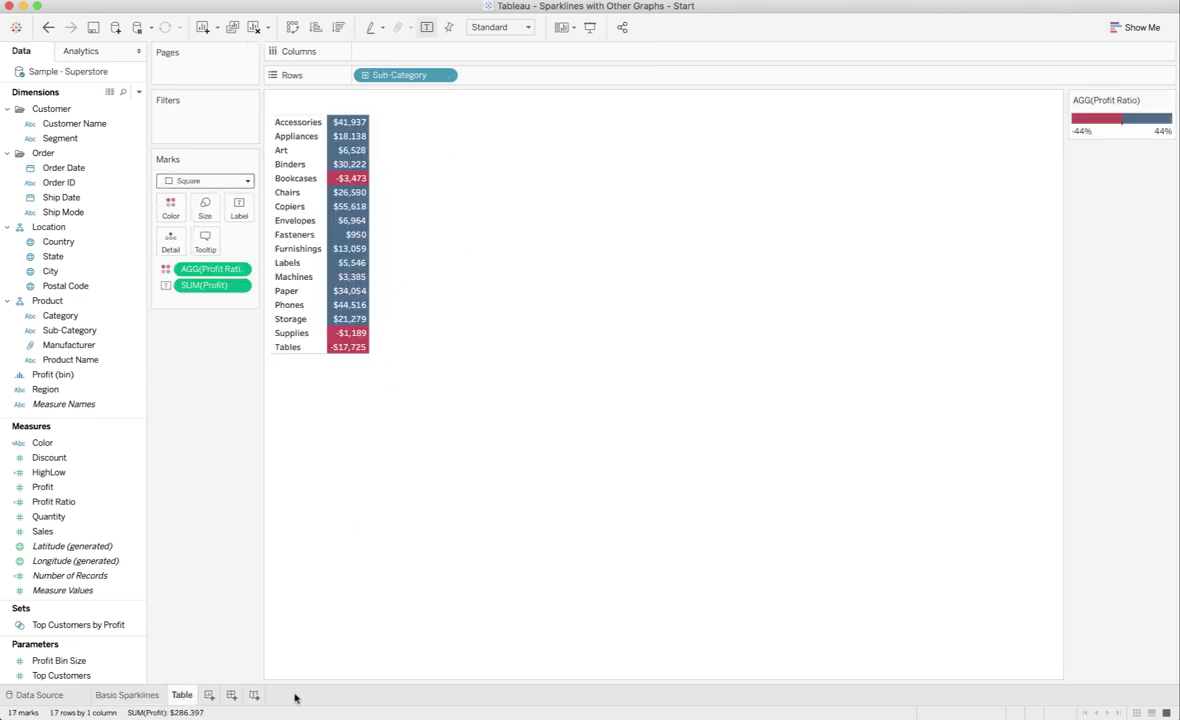
left_click(139, 696)
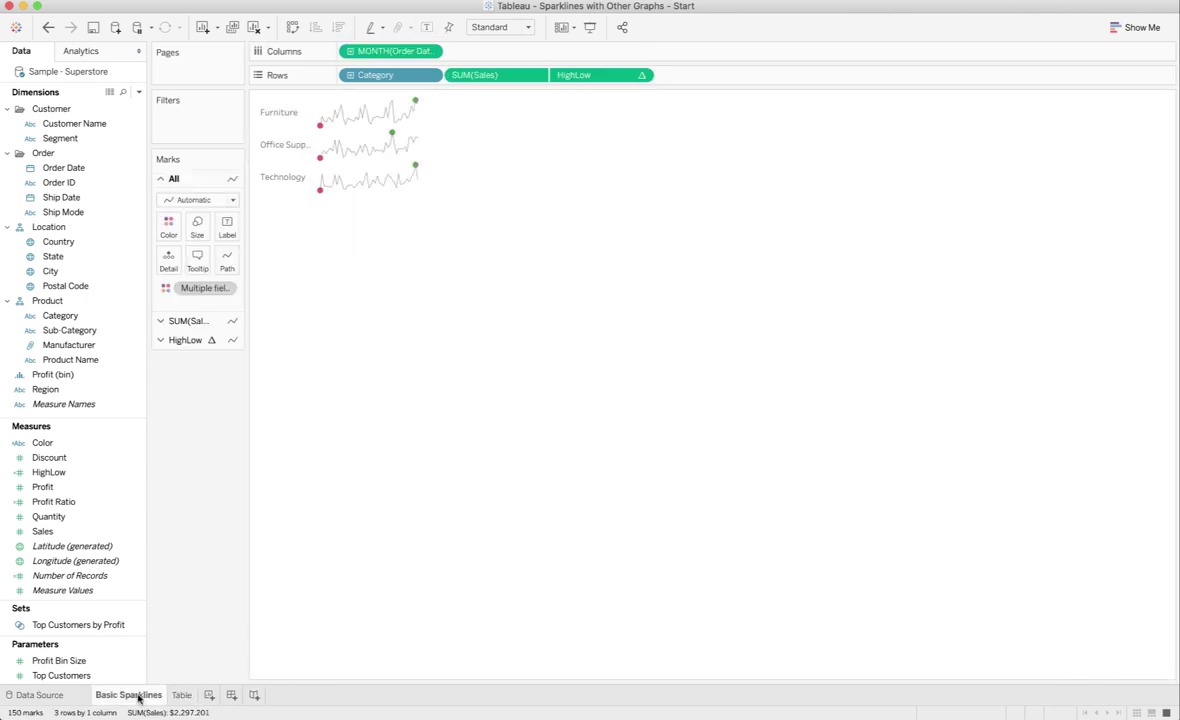
right_click(139, 696)
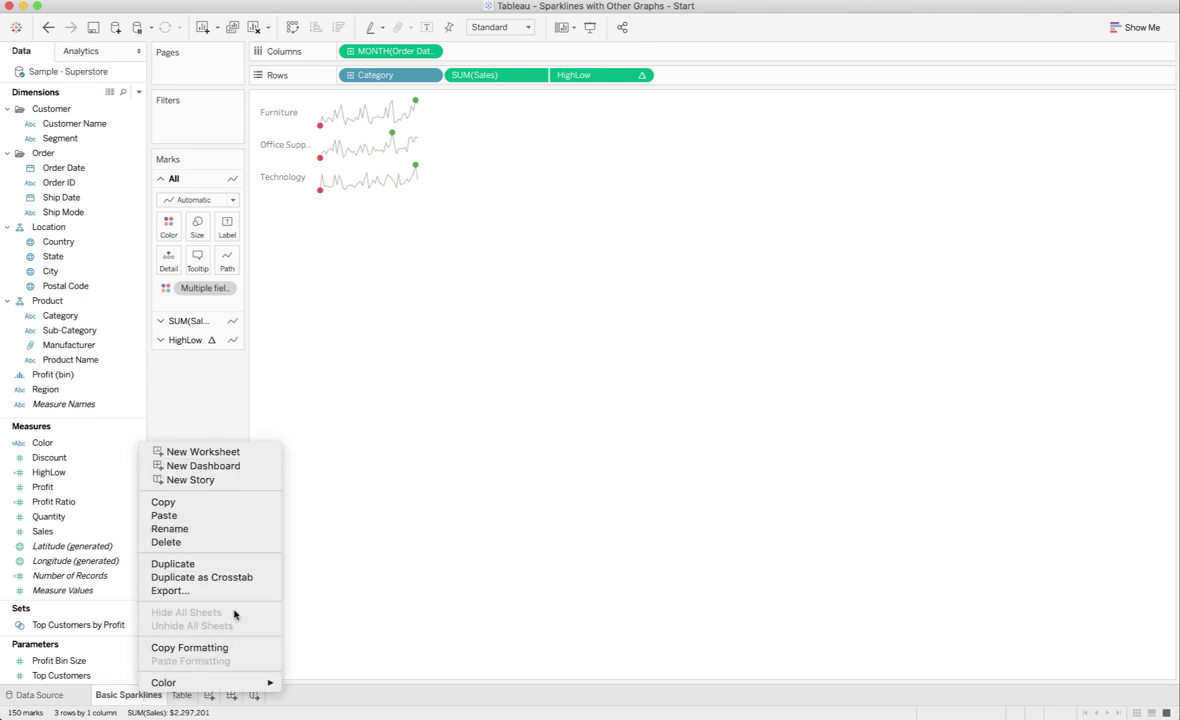
left_click(235, 563)
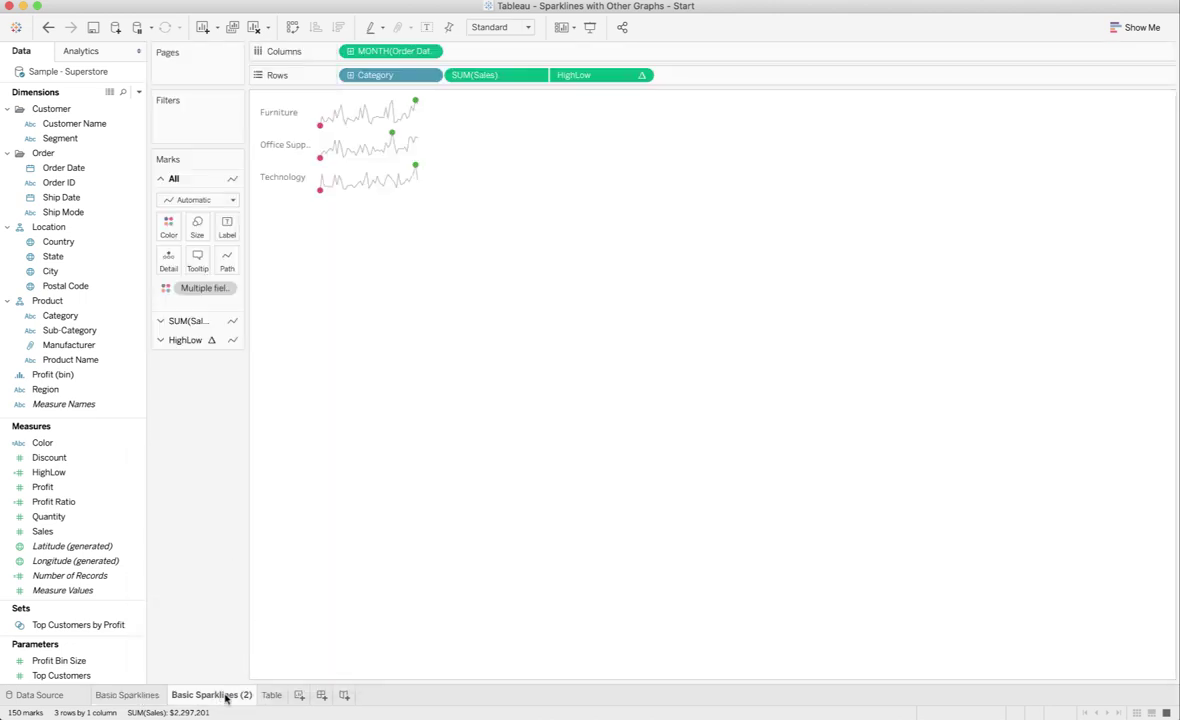
double_click(225, 697)
type("Table Sparklines")
key("Return")
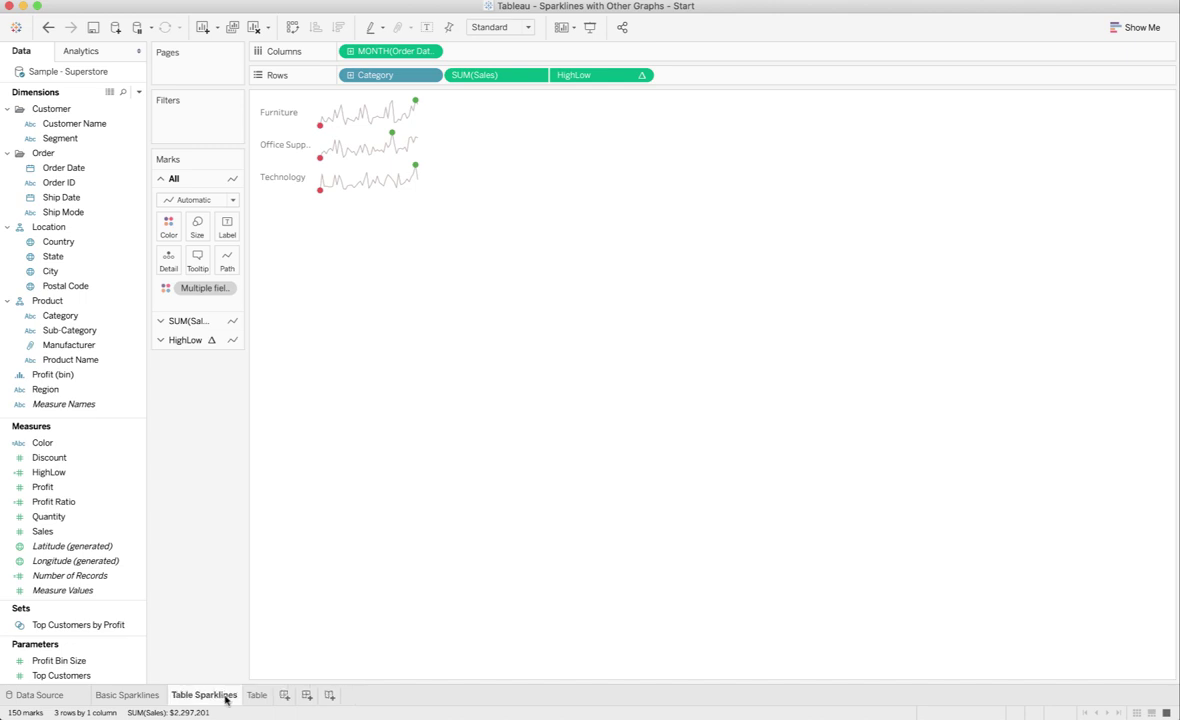
Remove Category from Rows to show 17 sub-category sparklines, fitted to height
left_click(349, 76)
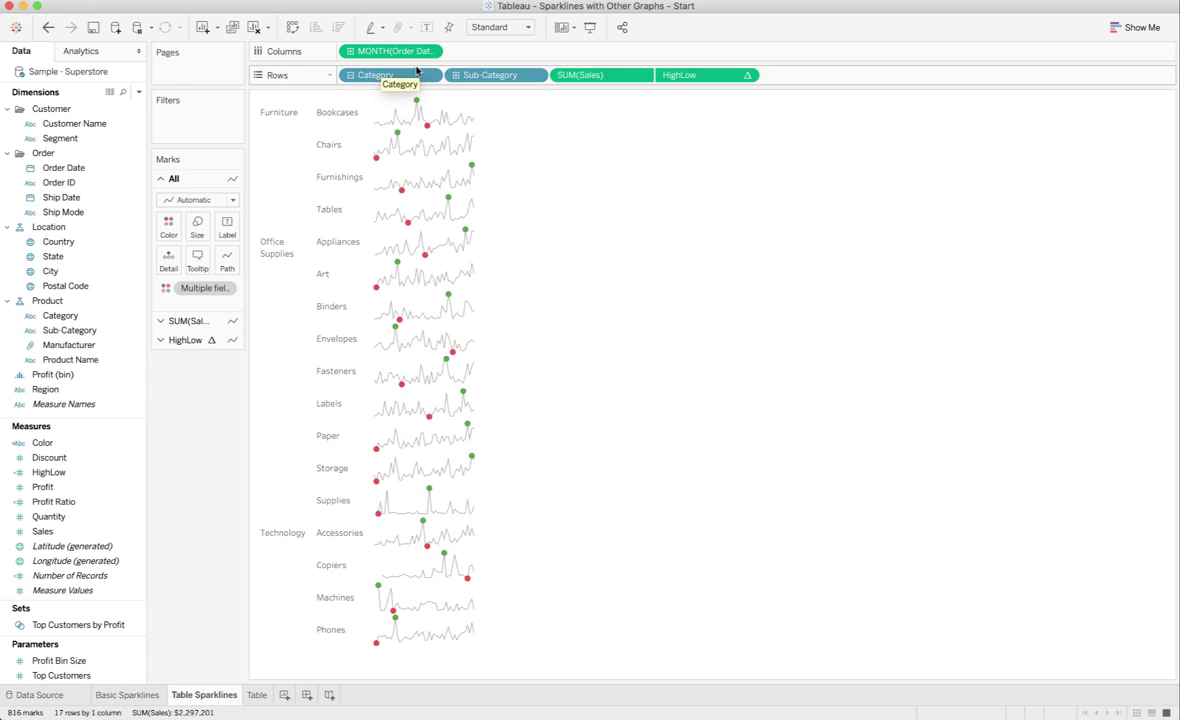
left_click_drag(398, 76, 55, 228)
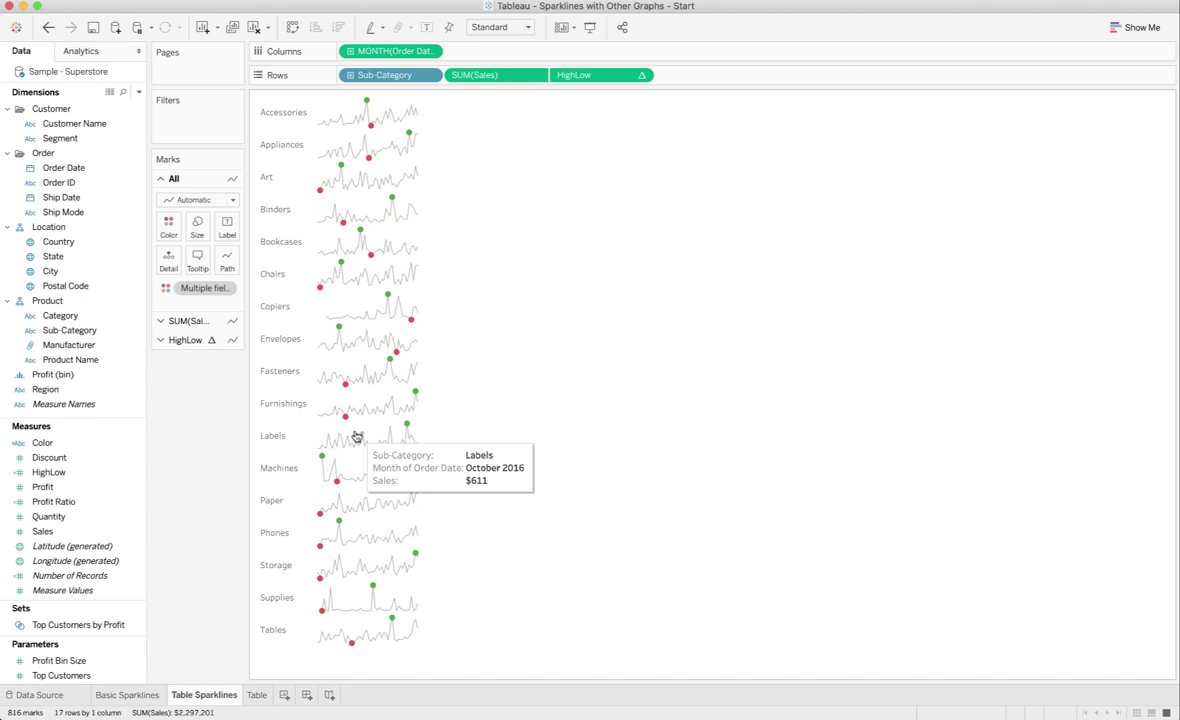
left_click(528, 27)
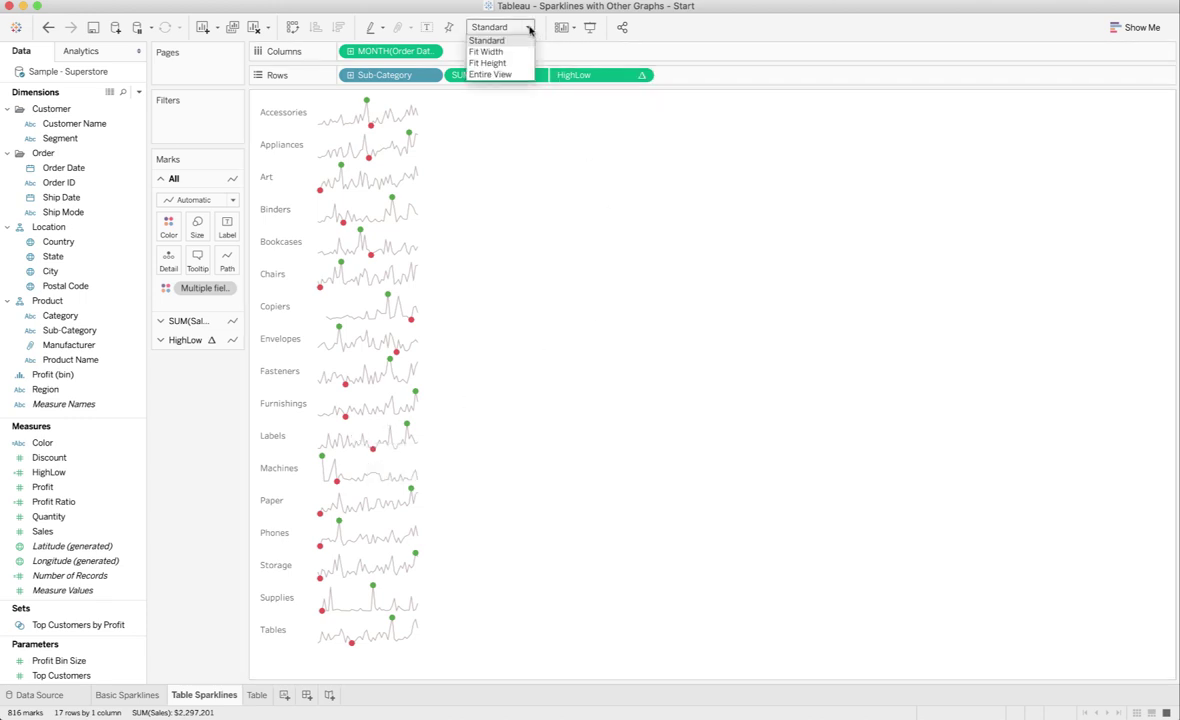
left_click(490, 63)
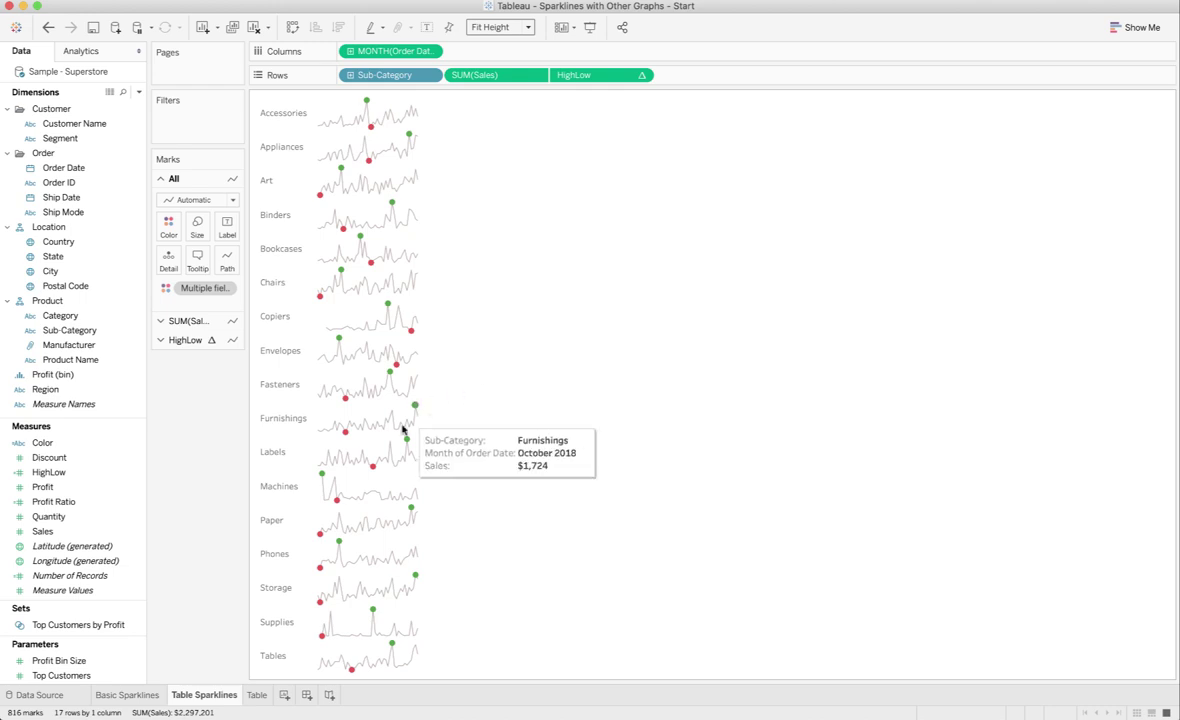
Create a new dashboard named 'Table Dashboard'
left_click(307, 696)
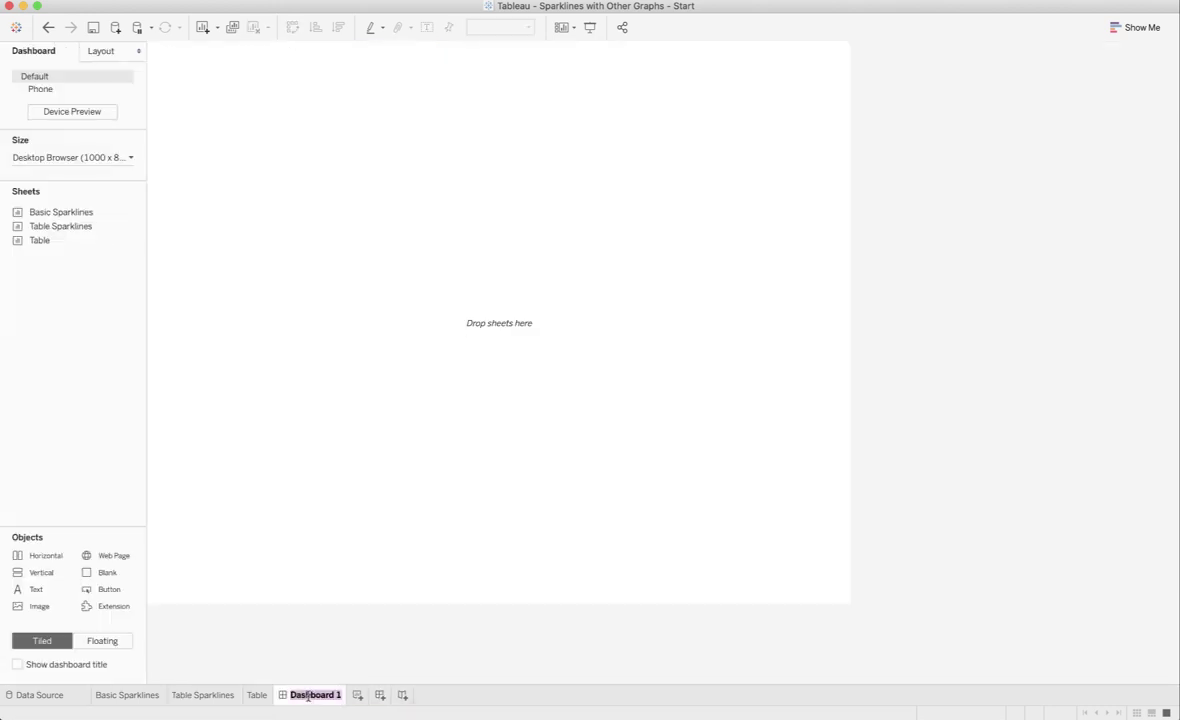
type("Table Dashboard")
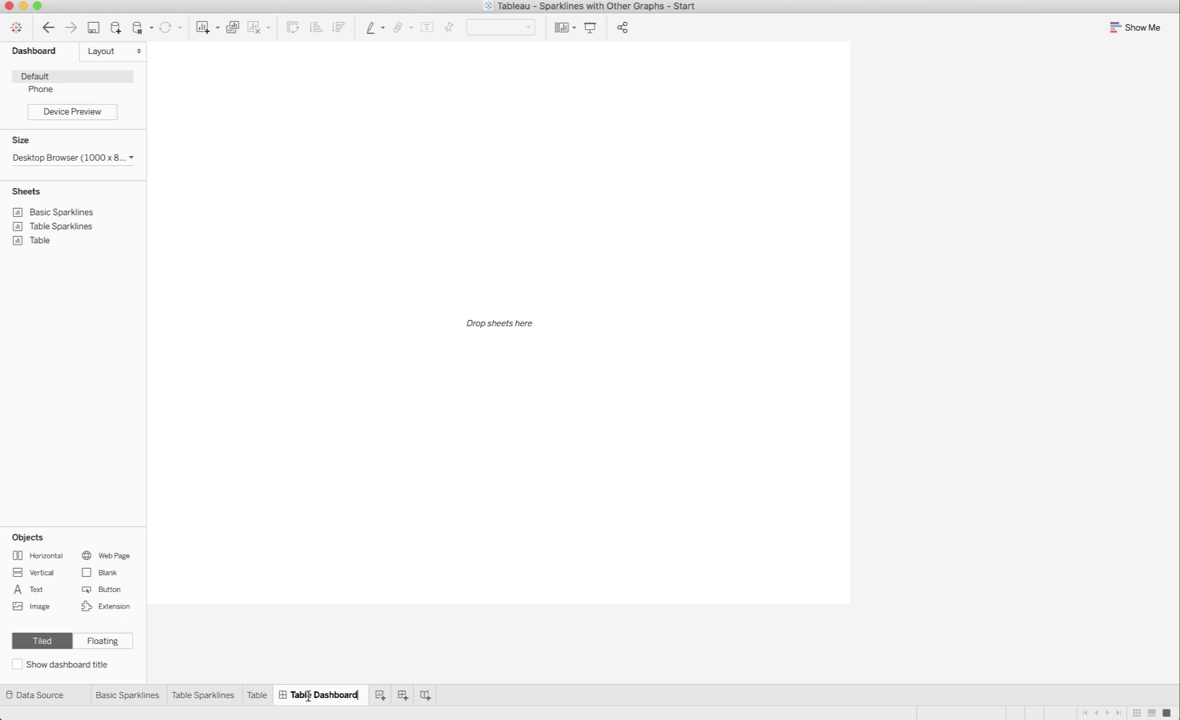
key("Return")
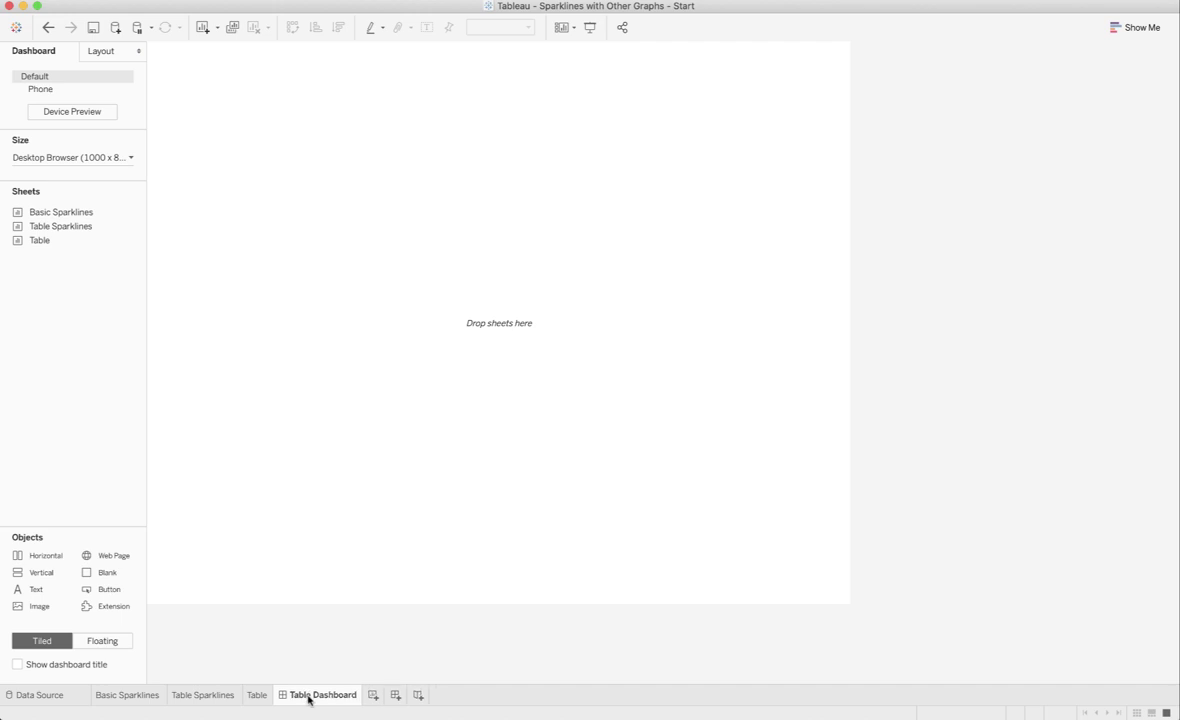
Change the dashboard's custom width from 1000 to 400 px
left_click(118, 160)
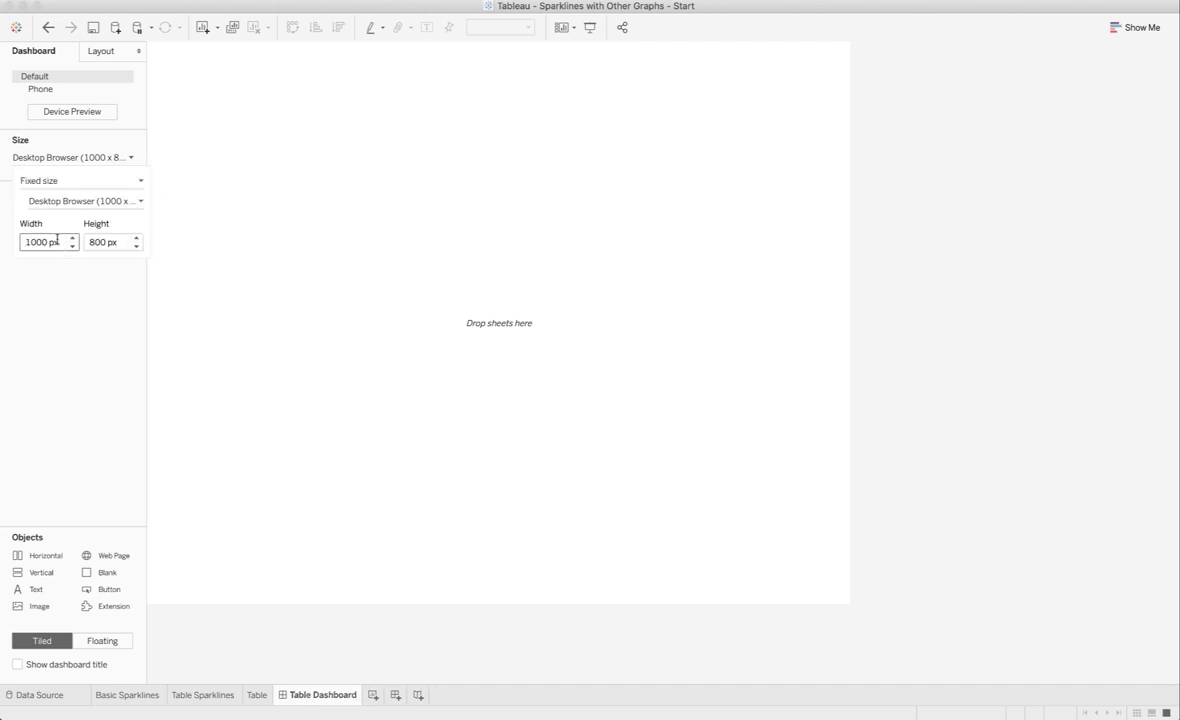
left_click_drag(57, 240, 0, 237)
type("400")
key("Tab")
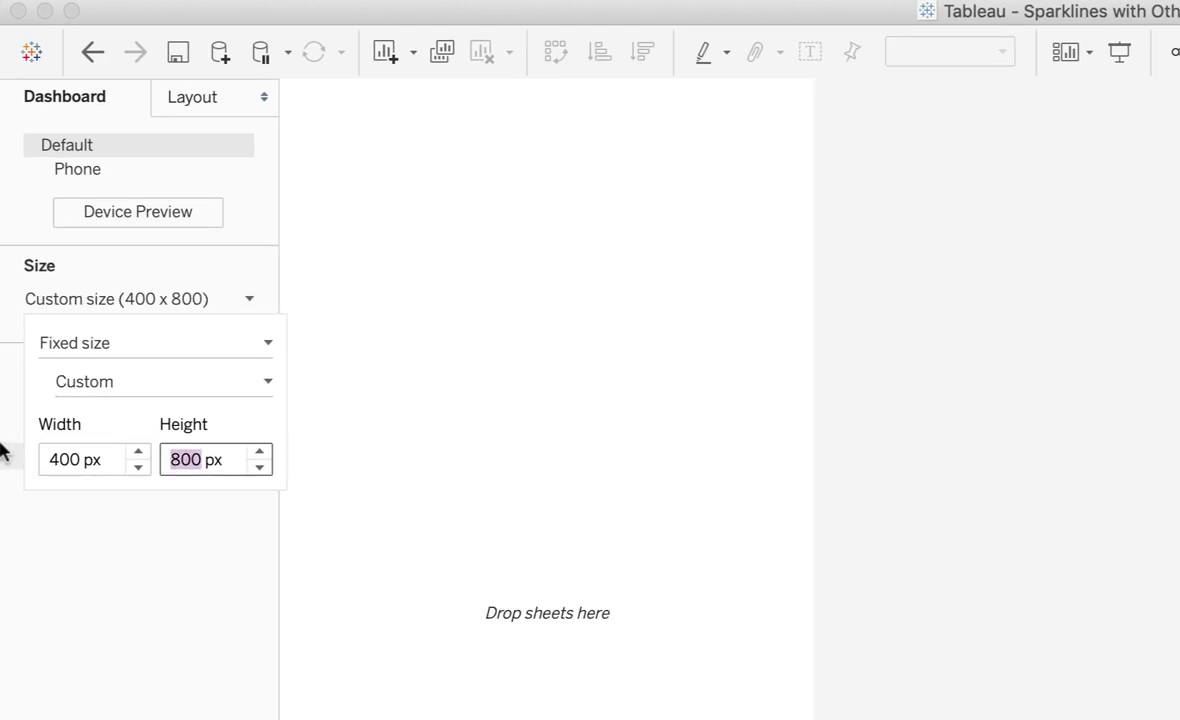
Apply a 400×400 size and place Table with Table Sparklines to its right
type("400")
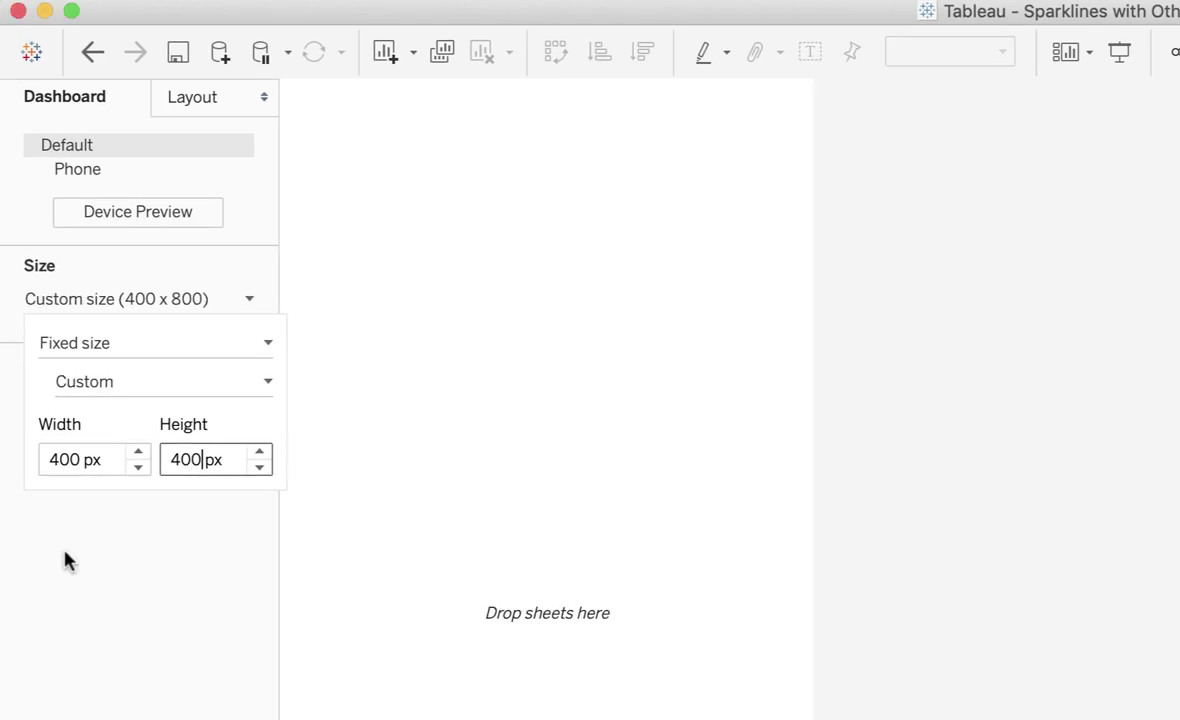
left_click(66, 558)
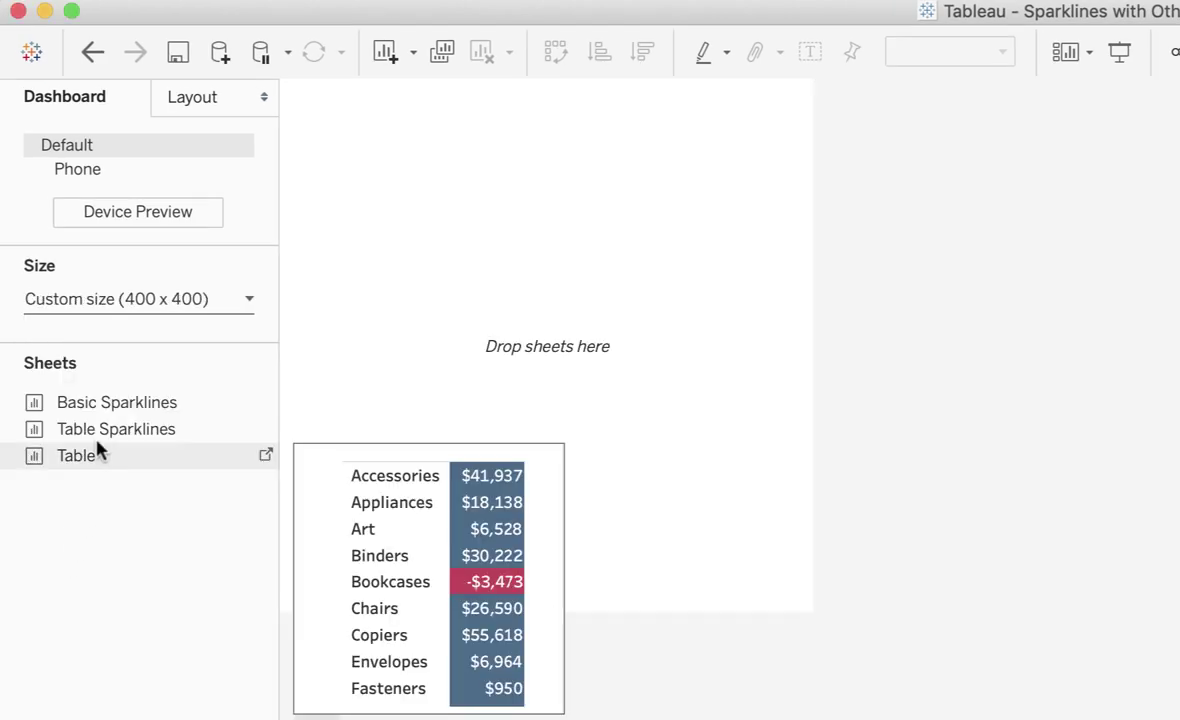
left_click_drag(95, 452, 382, 384)
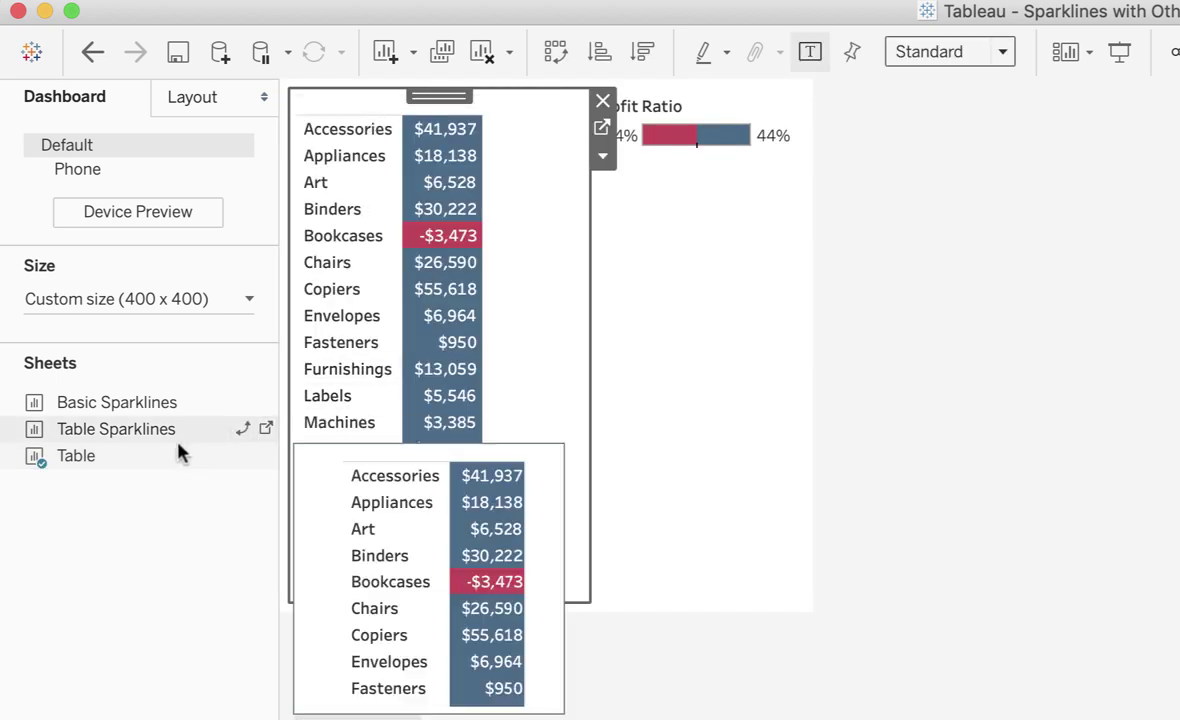
left_click_drag(140, 432, 659, 440)
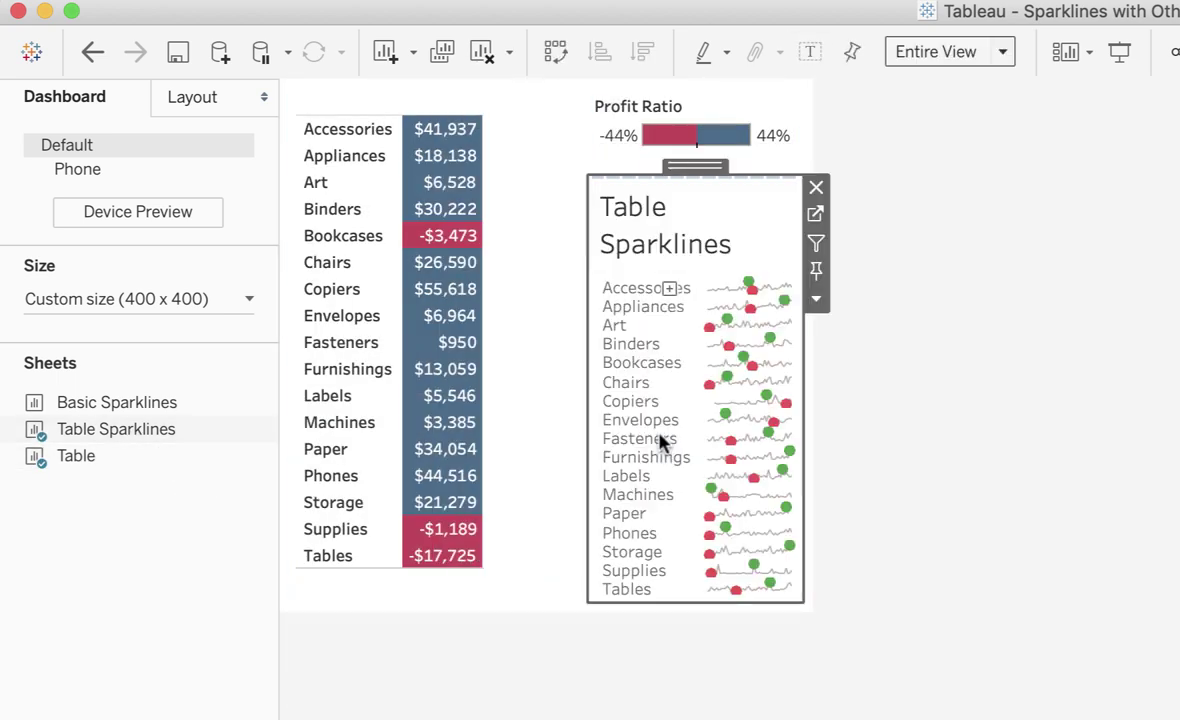
Remove the Profit Ratio legend and hide the Table Sparklines title
left_click(782, 108)
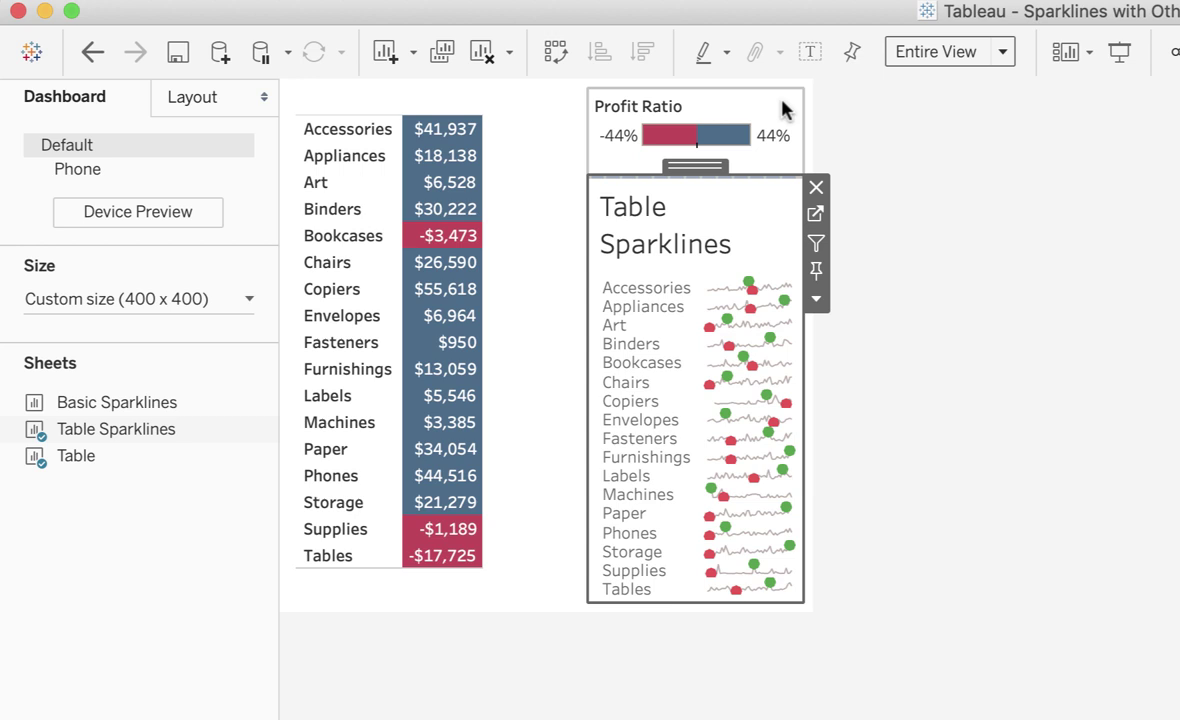
right_click(783, 108)
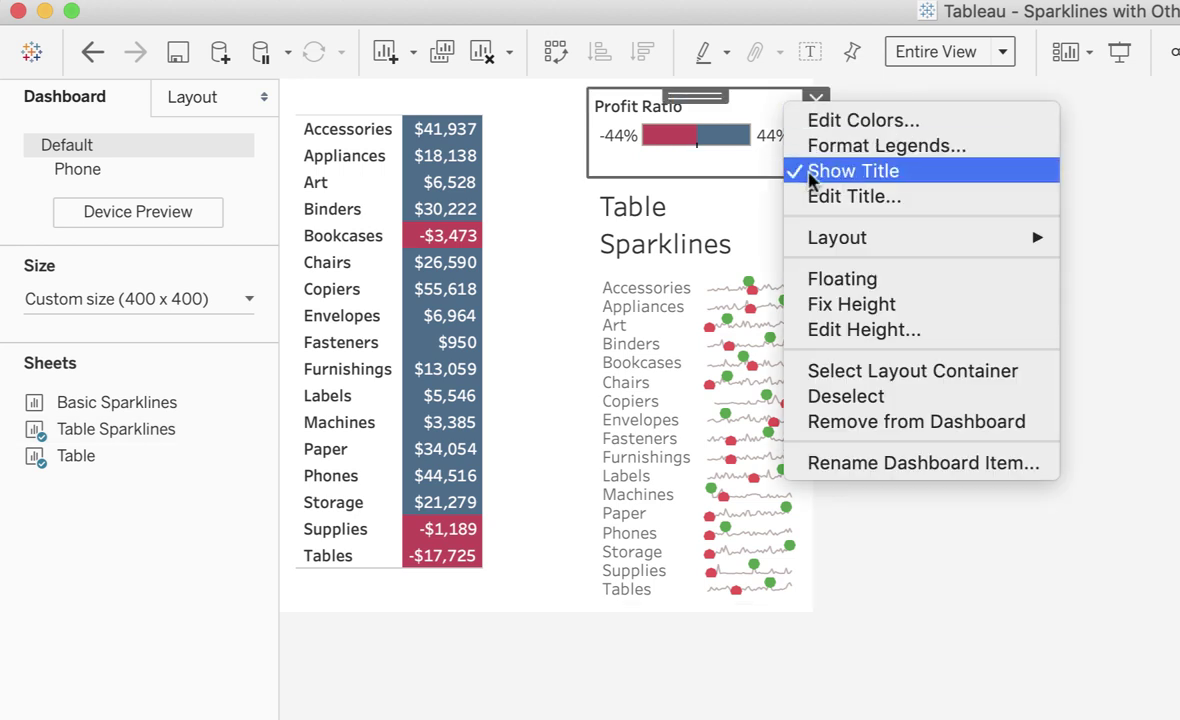
left_click(812, 99)
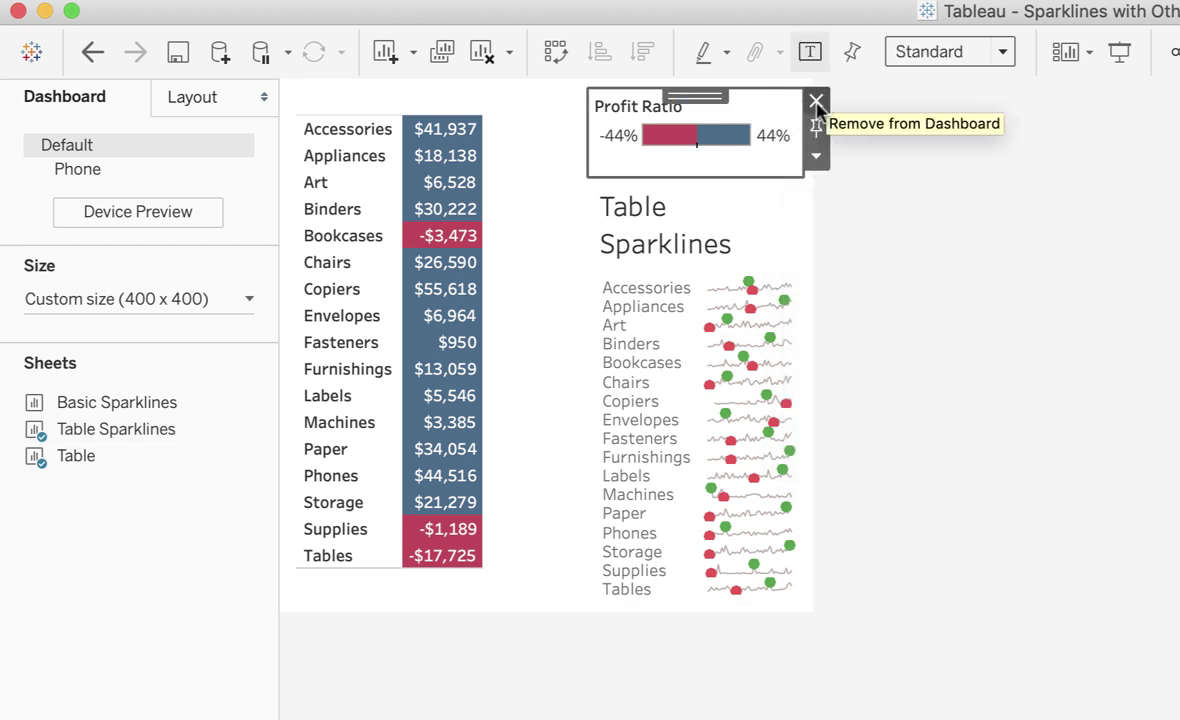
left_click(816, 102)
right_click(650, 145)
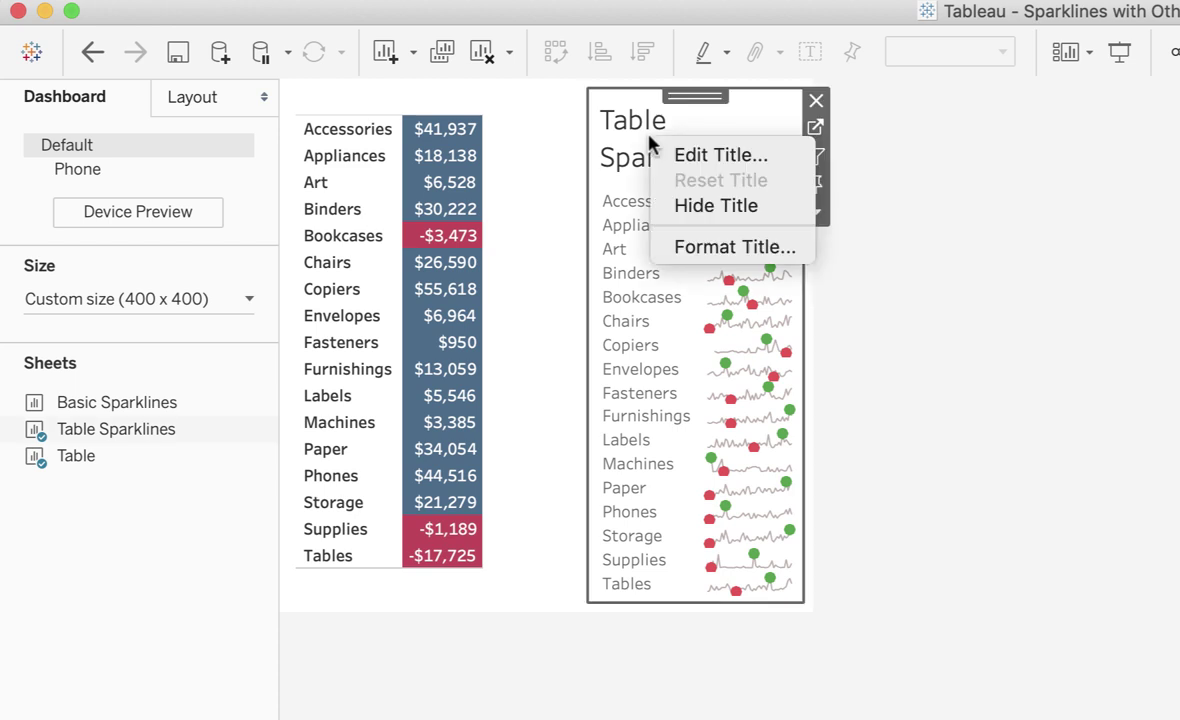
left_click(674, 204)
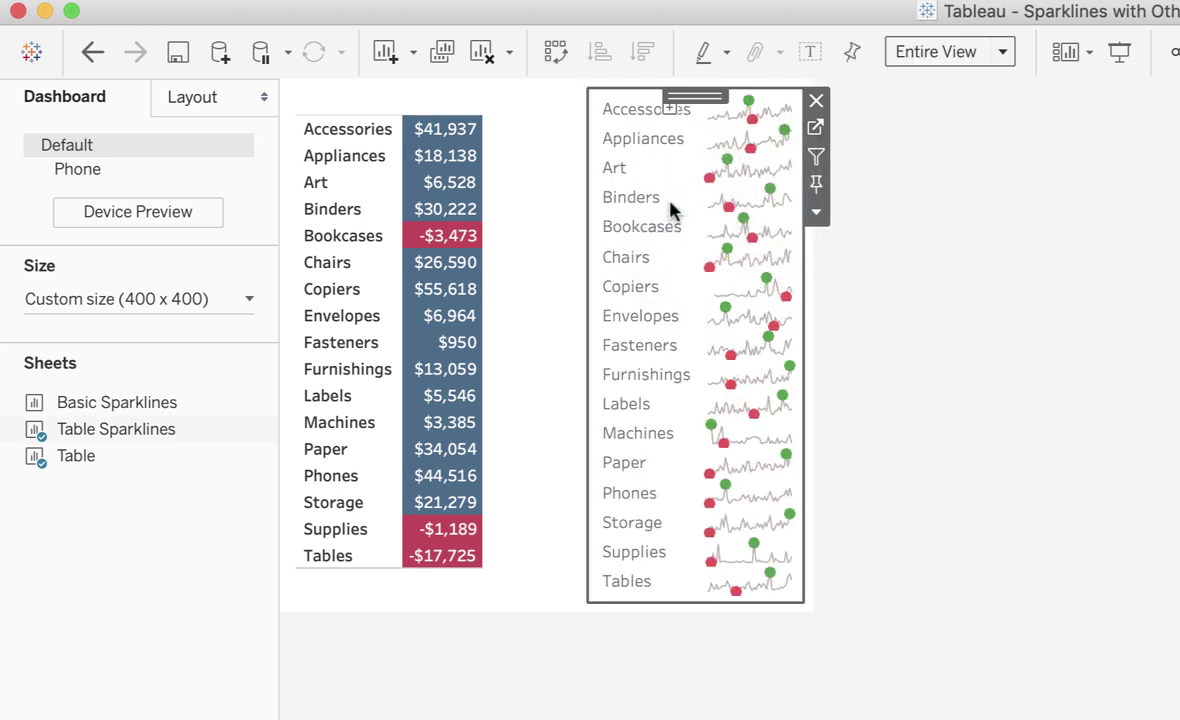
Set the Table sheet on the dashboard to Fit Entire View
left_click(518, 197)
right_click(518, 196)
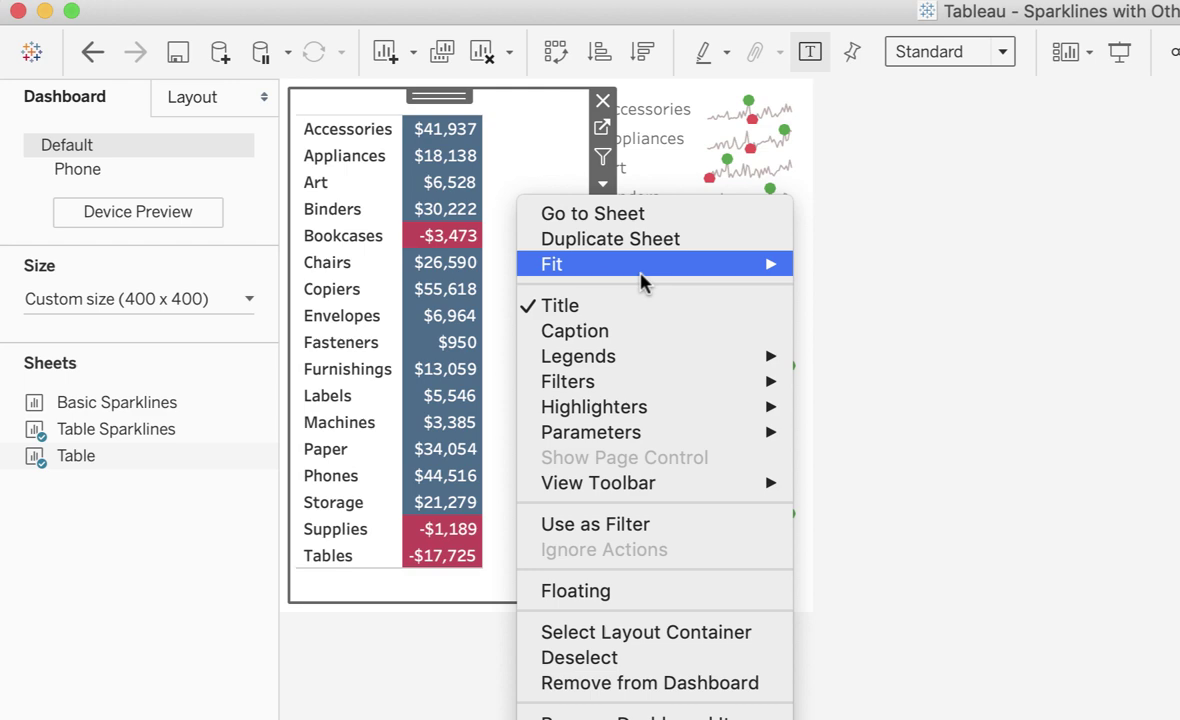
mouse_move(662, 275)
left_click(868, 345)
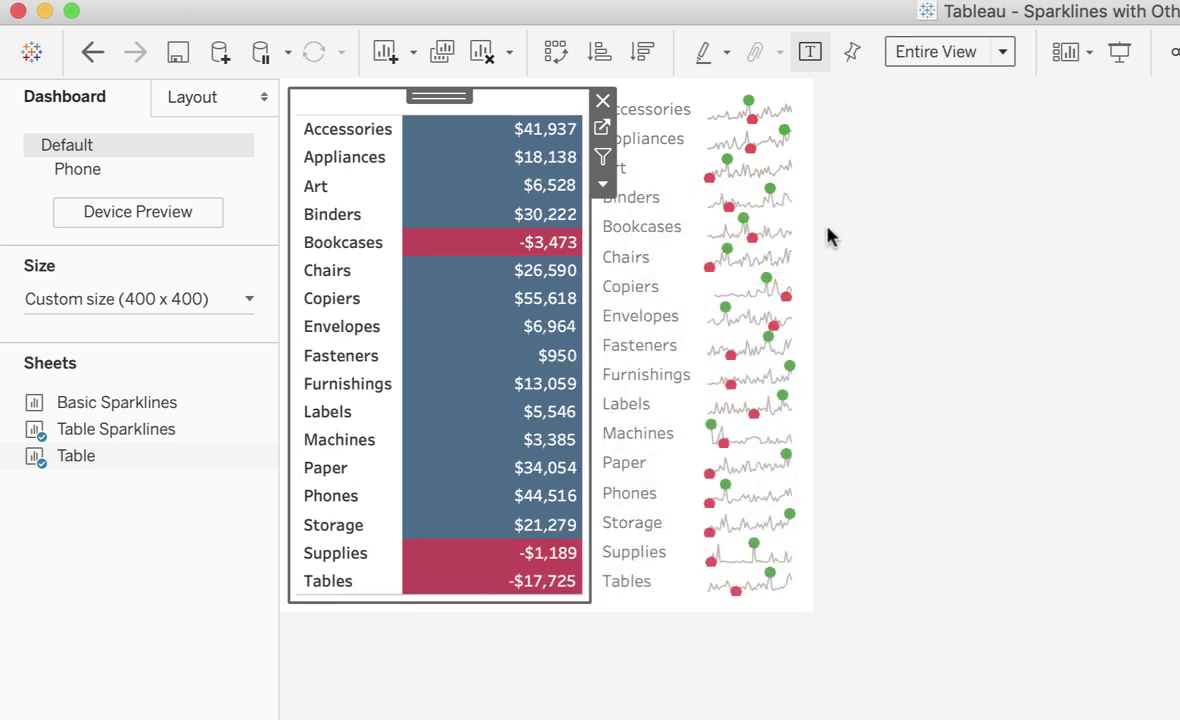
Open the sparkline sheet's options on the dashboard and close them without changes
left_click(690, 320)
right_click(691, 325)
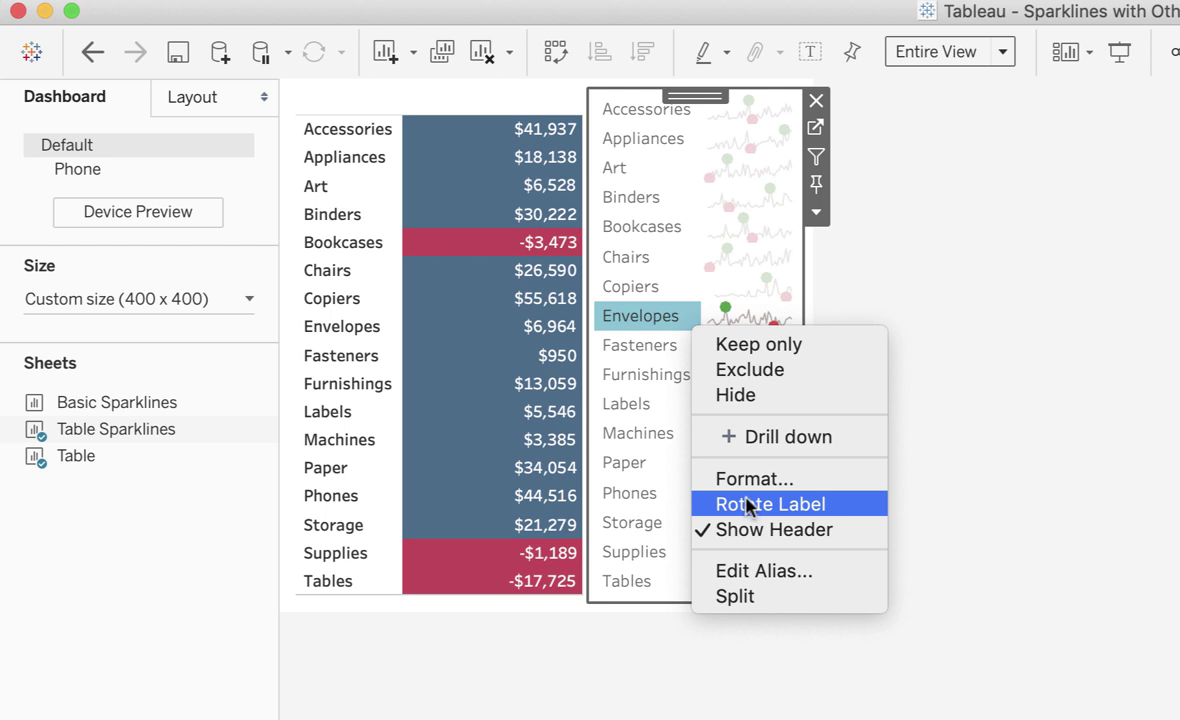
left_click(817, 210)
left_click(817, 210)
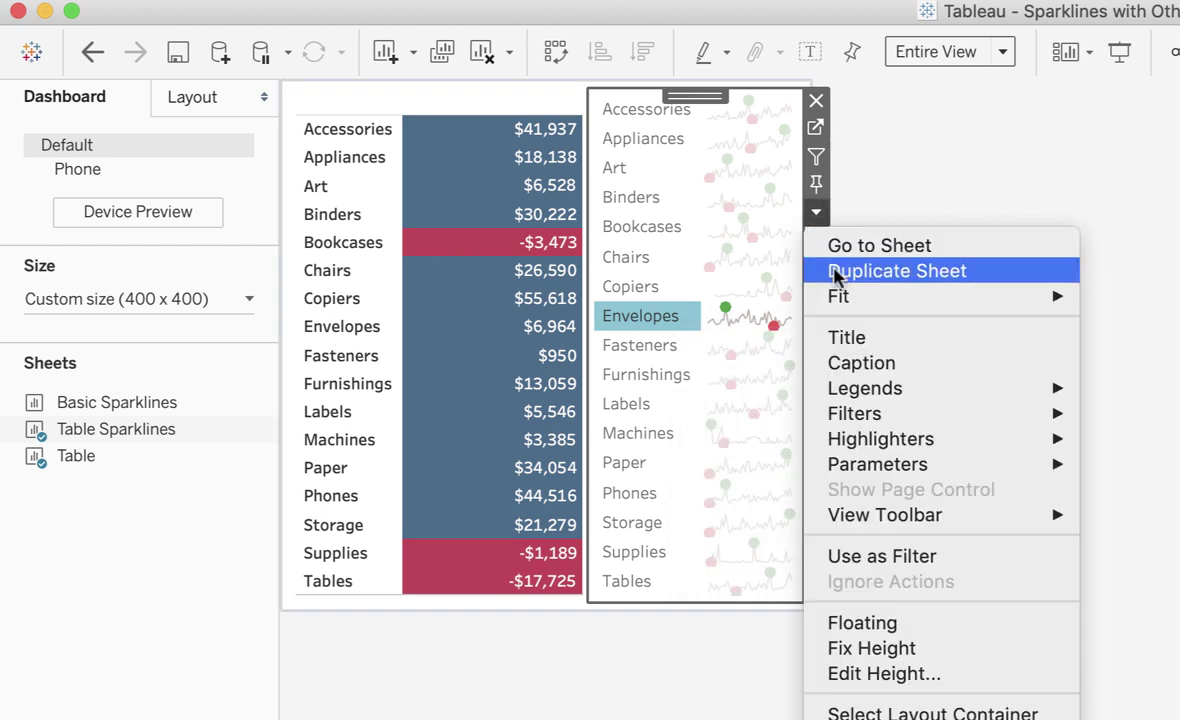
left_click(815, 213)
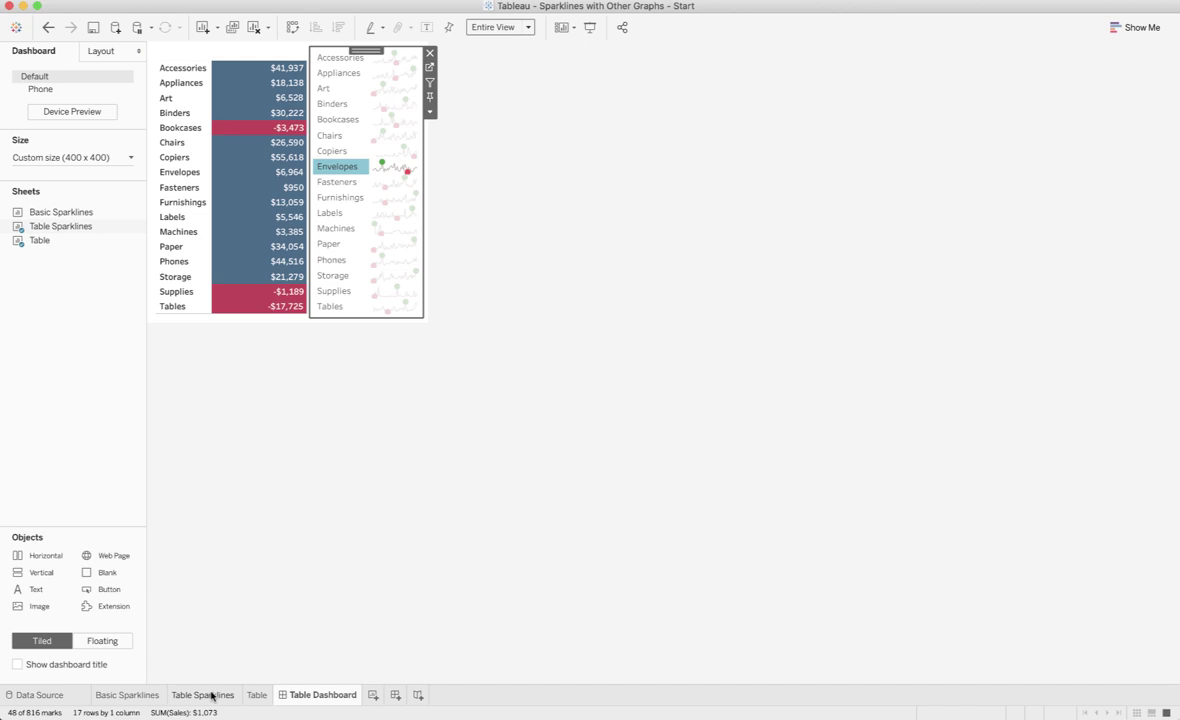
Show the Table Sparklines worksheet title and delete its placeholder so it's blank
left_click(211, 696)
right_click(495, 259)
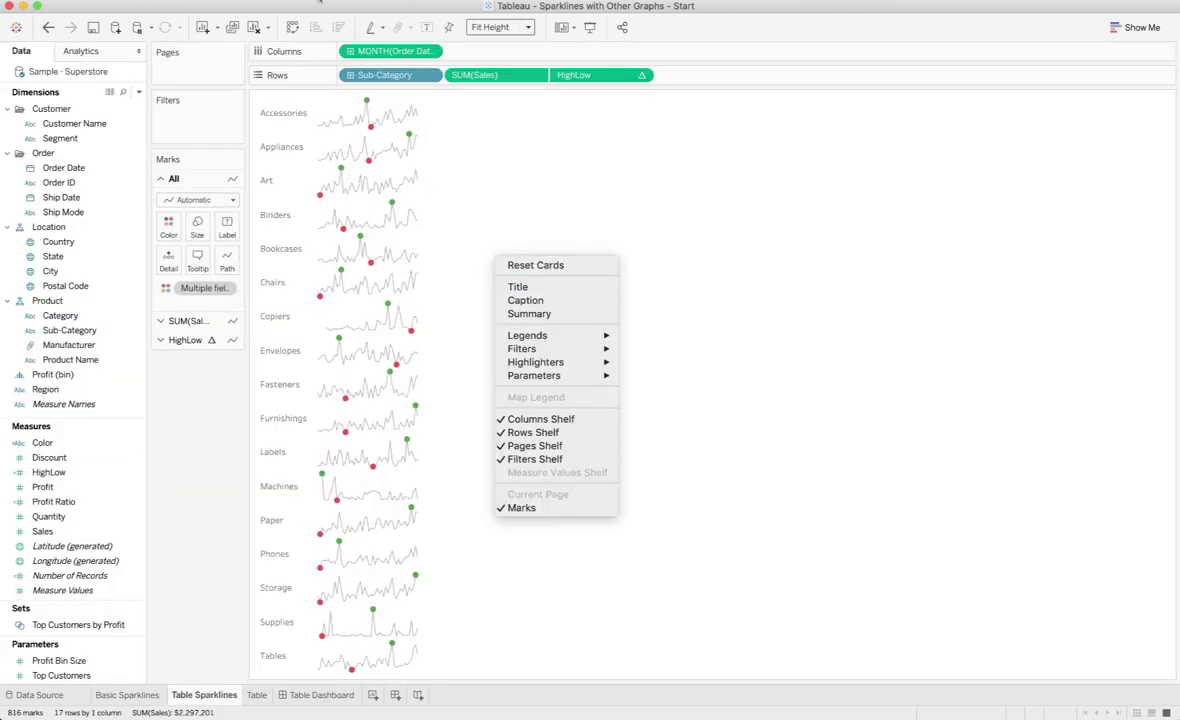
left_click(448, 108)
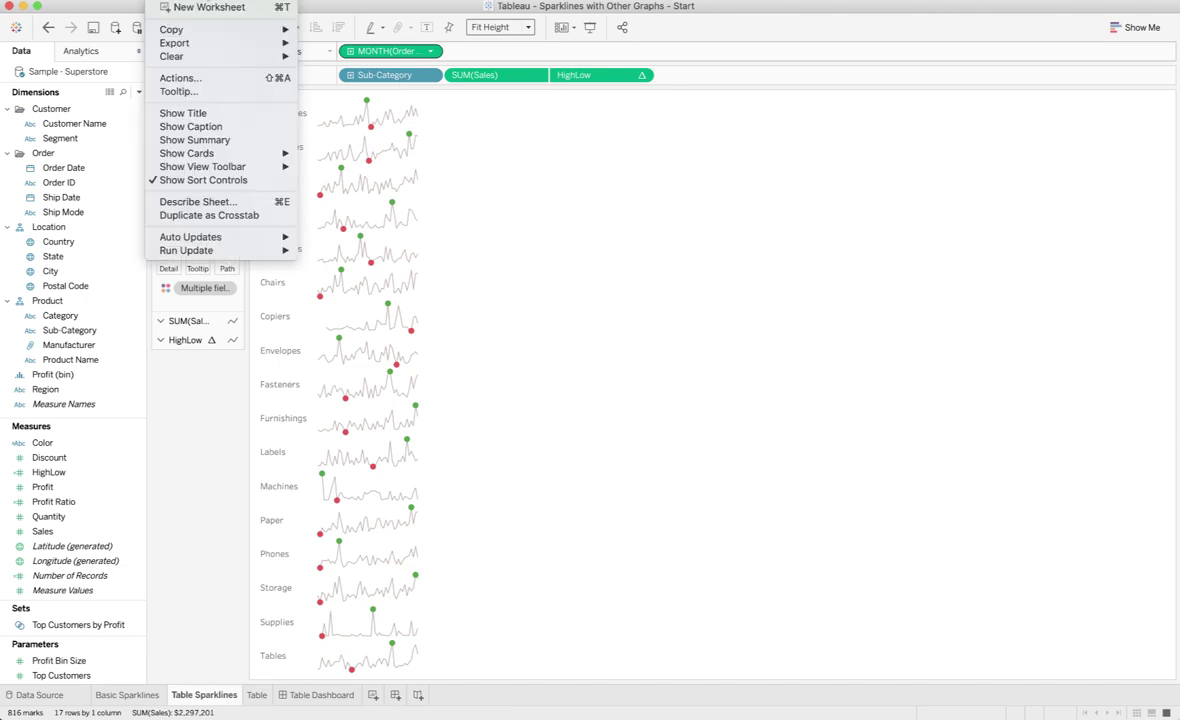
left_click(292, 127)
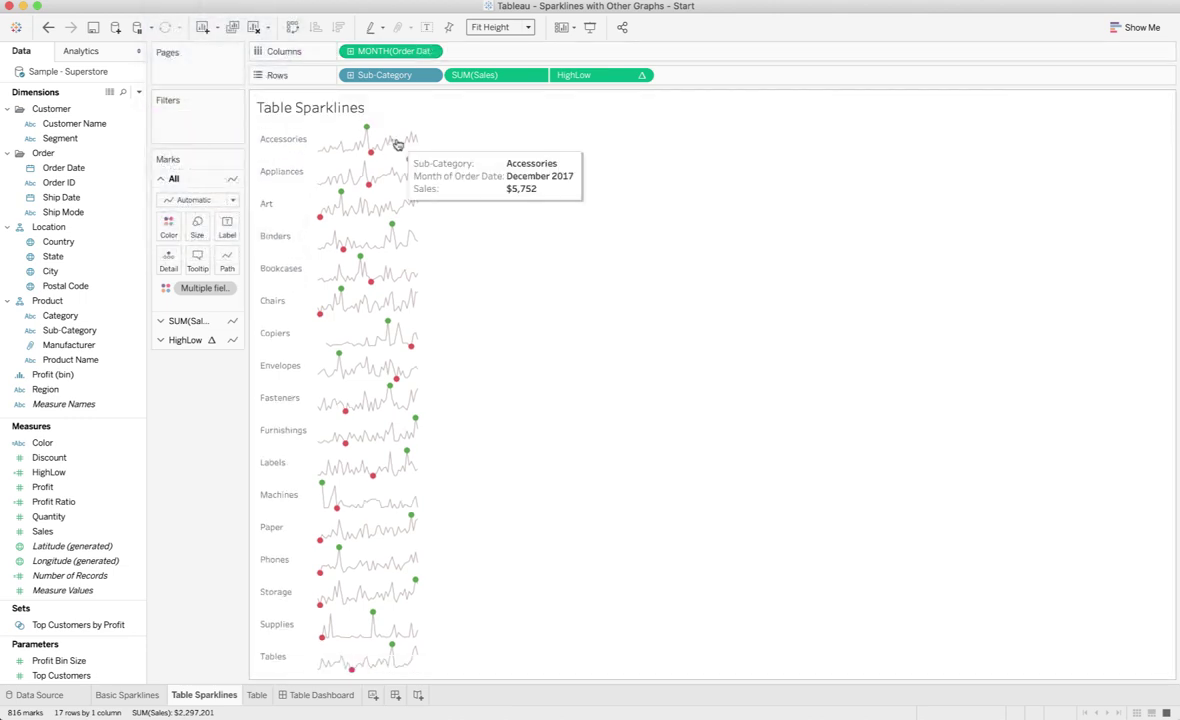
double_click(370, 110)
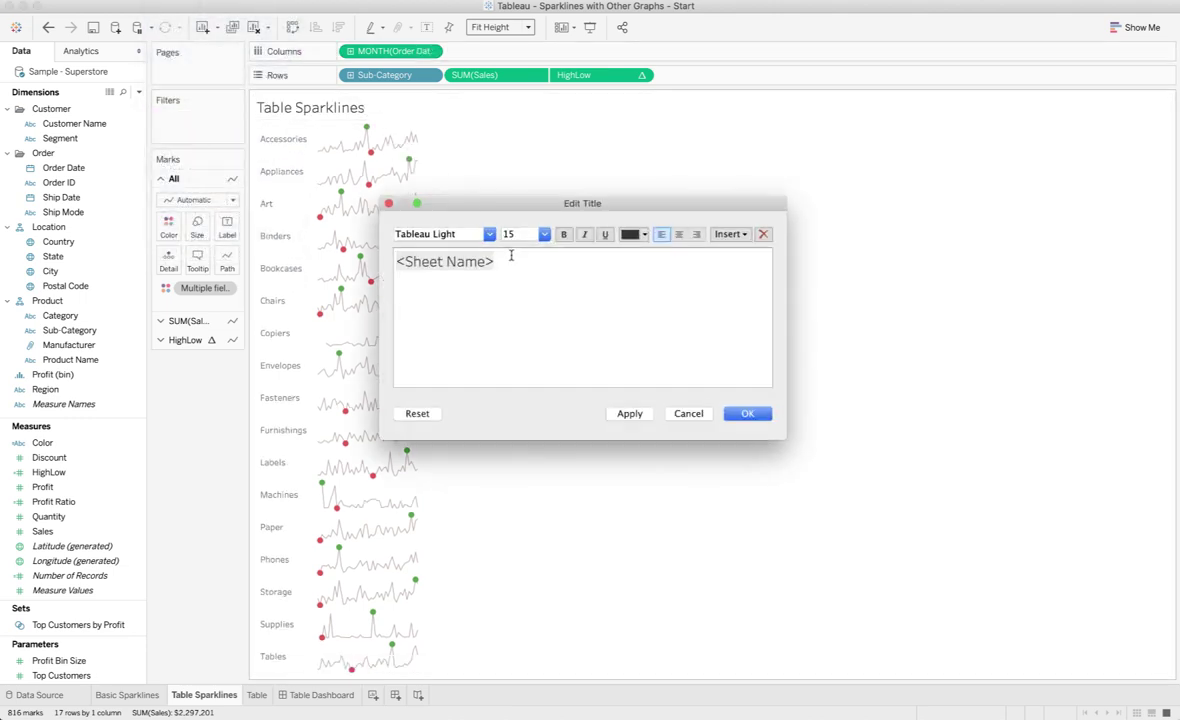
left_click_drag(506, 258, 395, 260)
key("BackSpace")
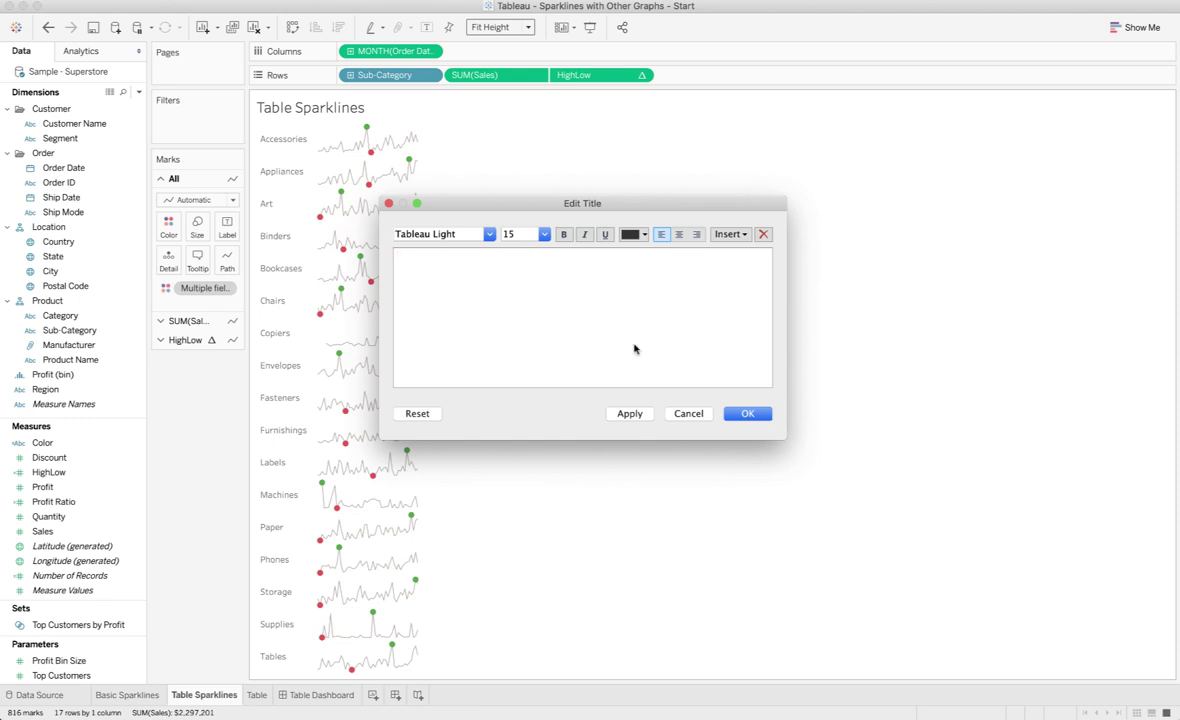
left_click(638, 413)
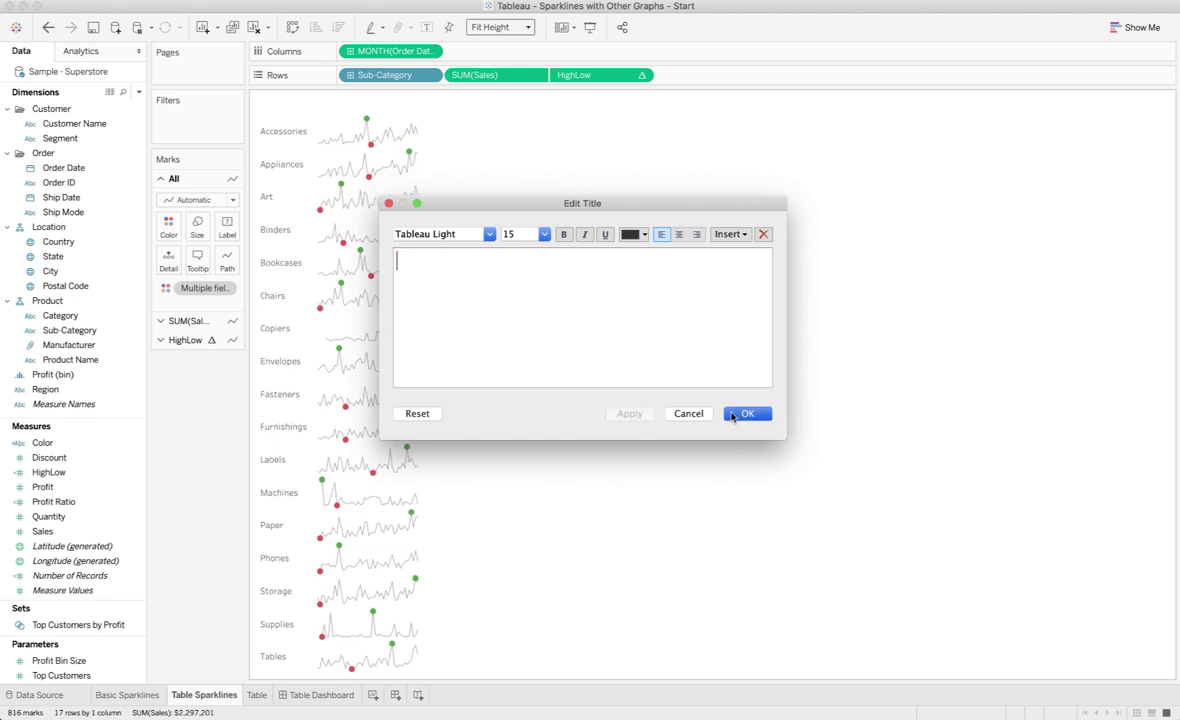
key("Return")
On Table Dashboard, turn off the sparkline sheet's title from its options menu
left_click(322, 694)
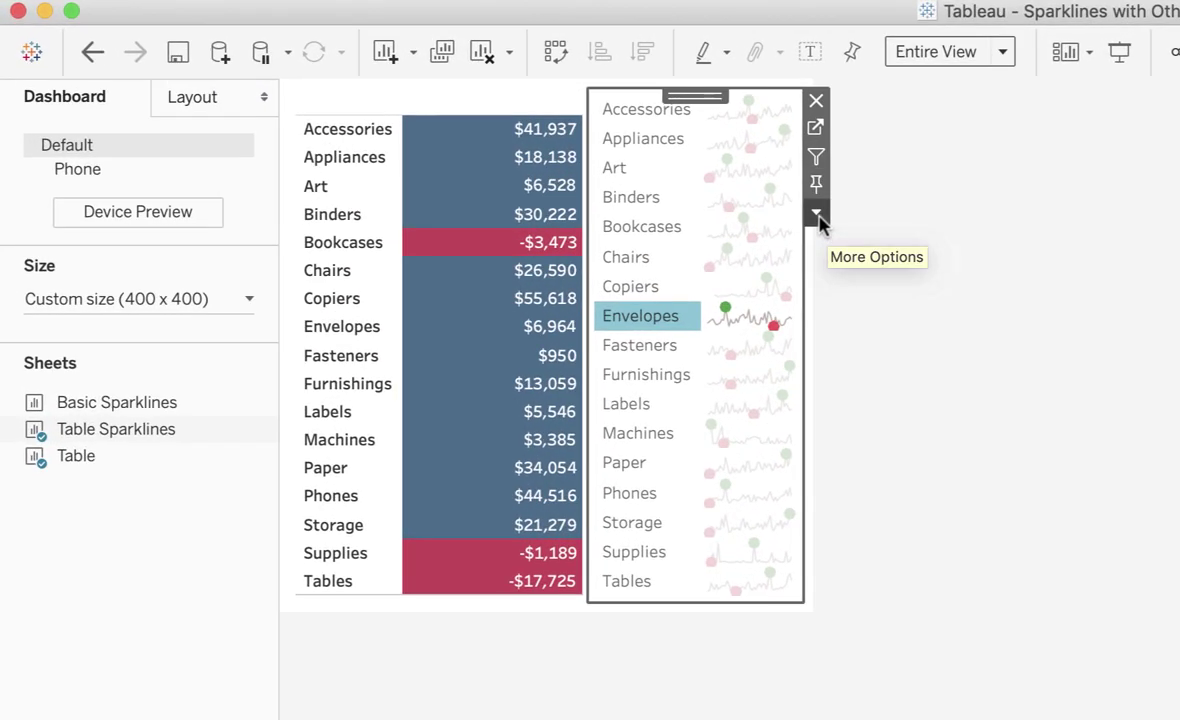
left_click(817, 215)
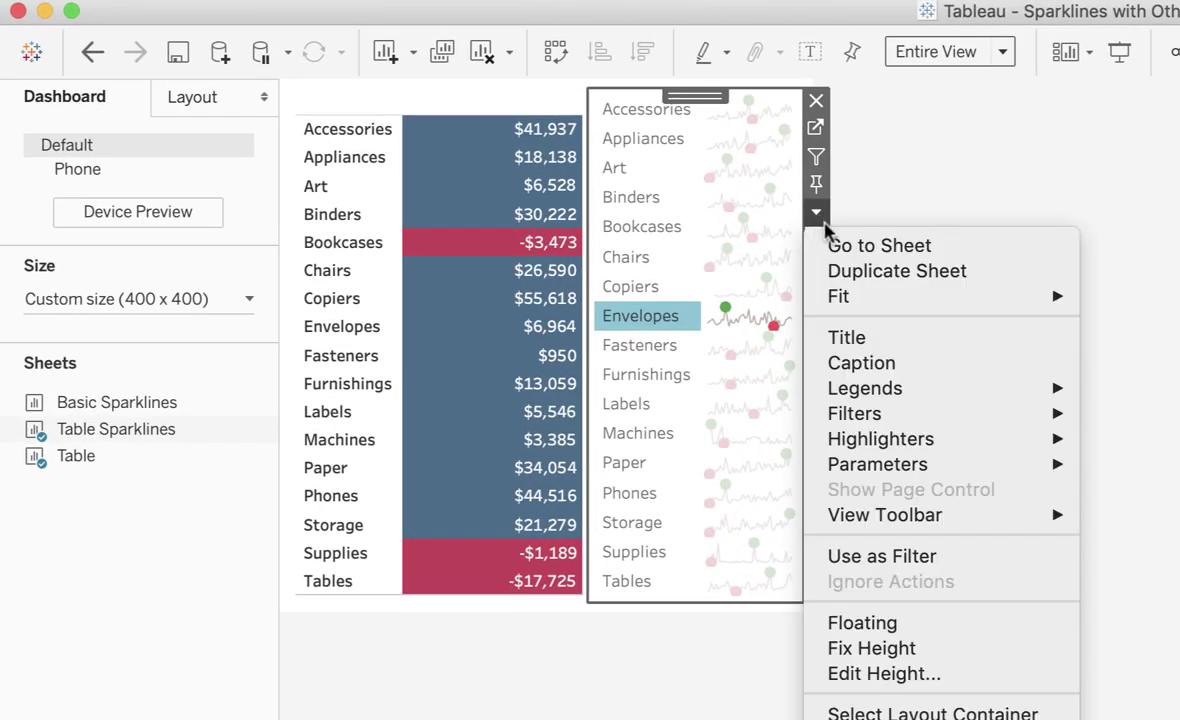
left_click(864, 337)
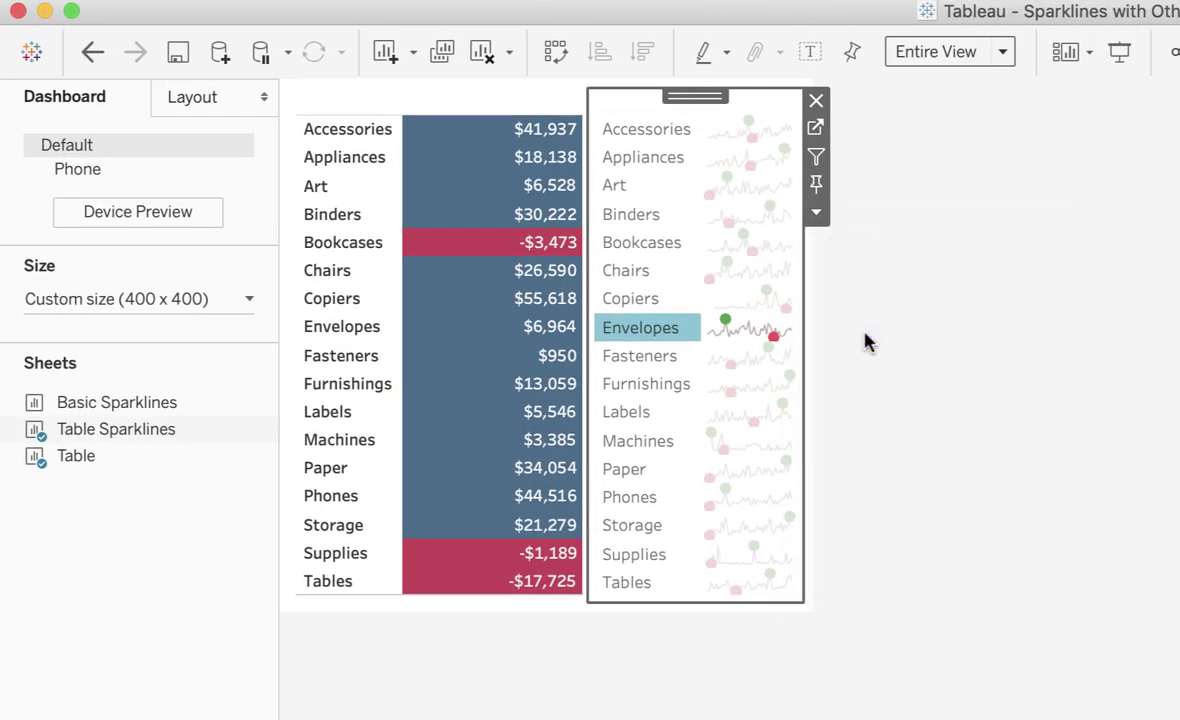
left_click(985, 343)
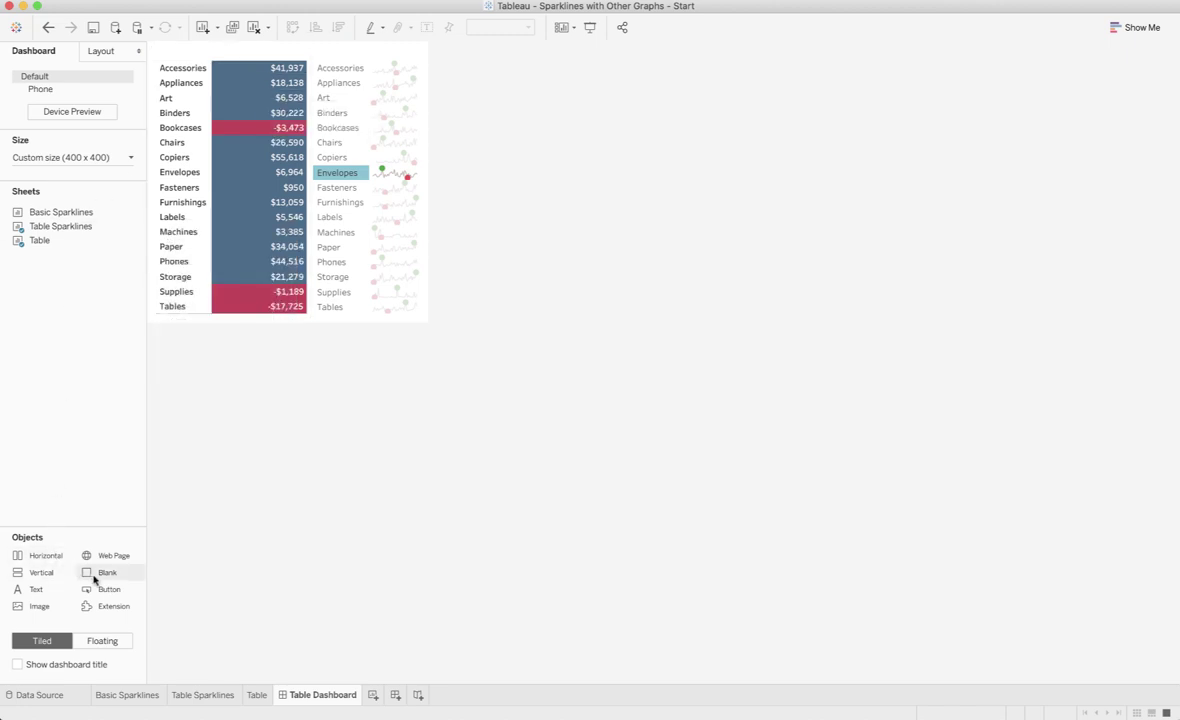
Add a text object at the top reading 'Profit Ratio and Sparkline' in font size 11
left_click_drag(57, 597, 311, 58)
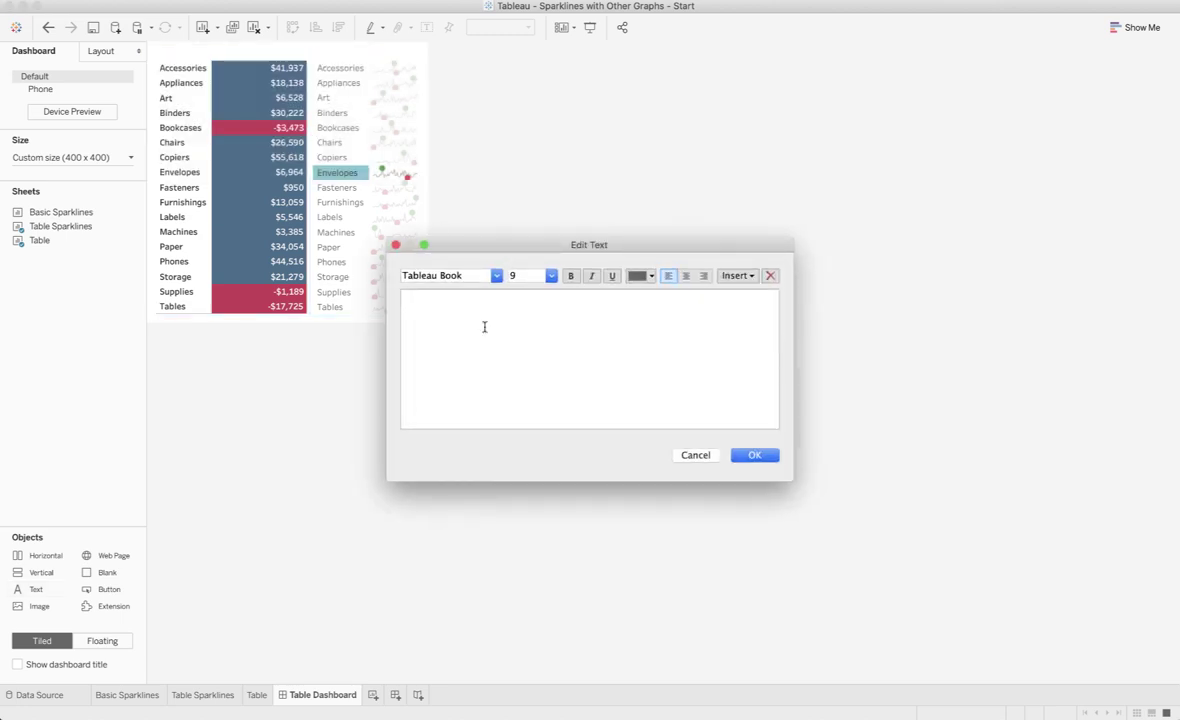
type("Cur")
key("BackSpace")
key("BackSpace")
key("BackSpace")
key("BackSpace")
type("Profit Ratio and Sparkline")
left_click_drag(521, 296, 468, 286)
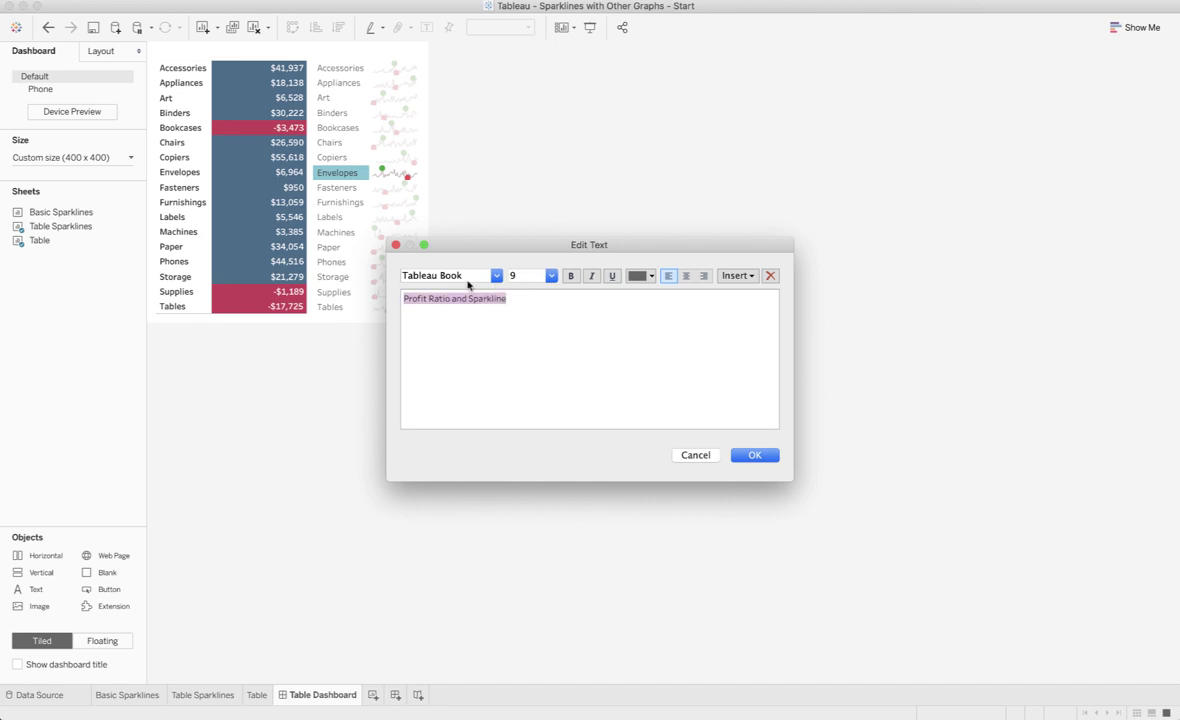
left_click(530, 275)
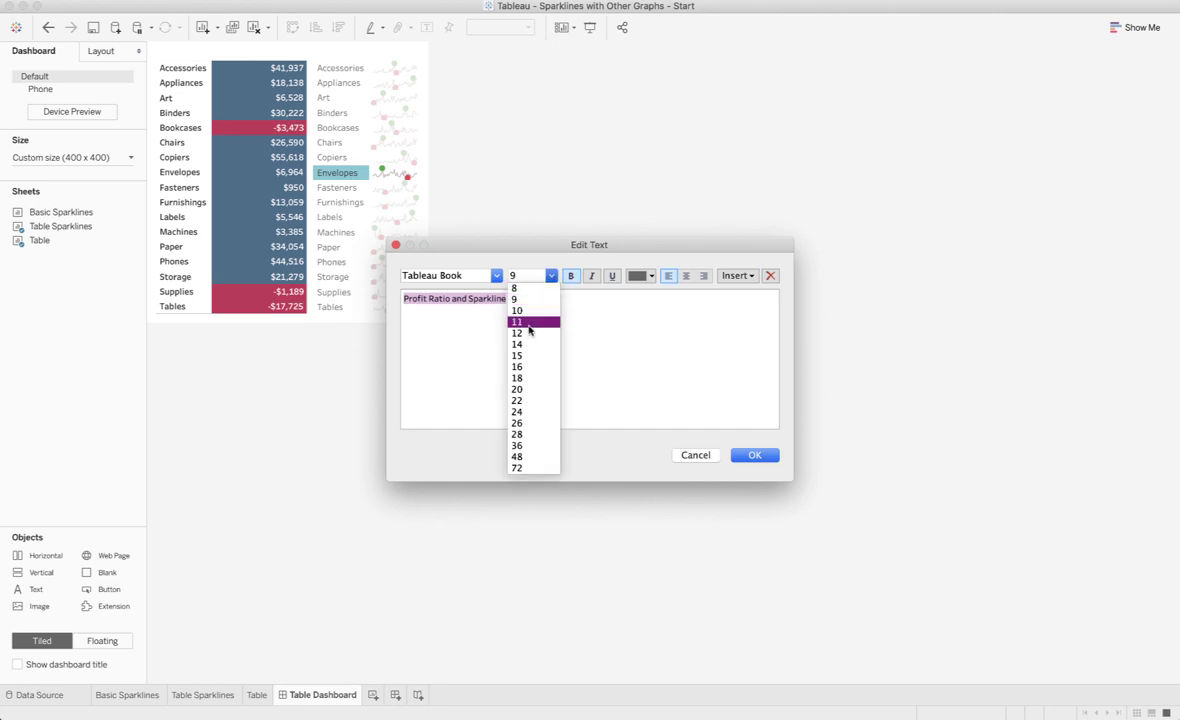
left_click(529, 324)
left_click(746, 455)
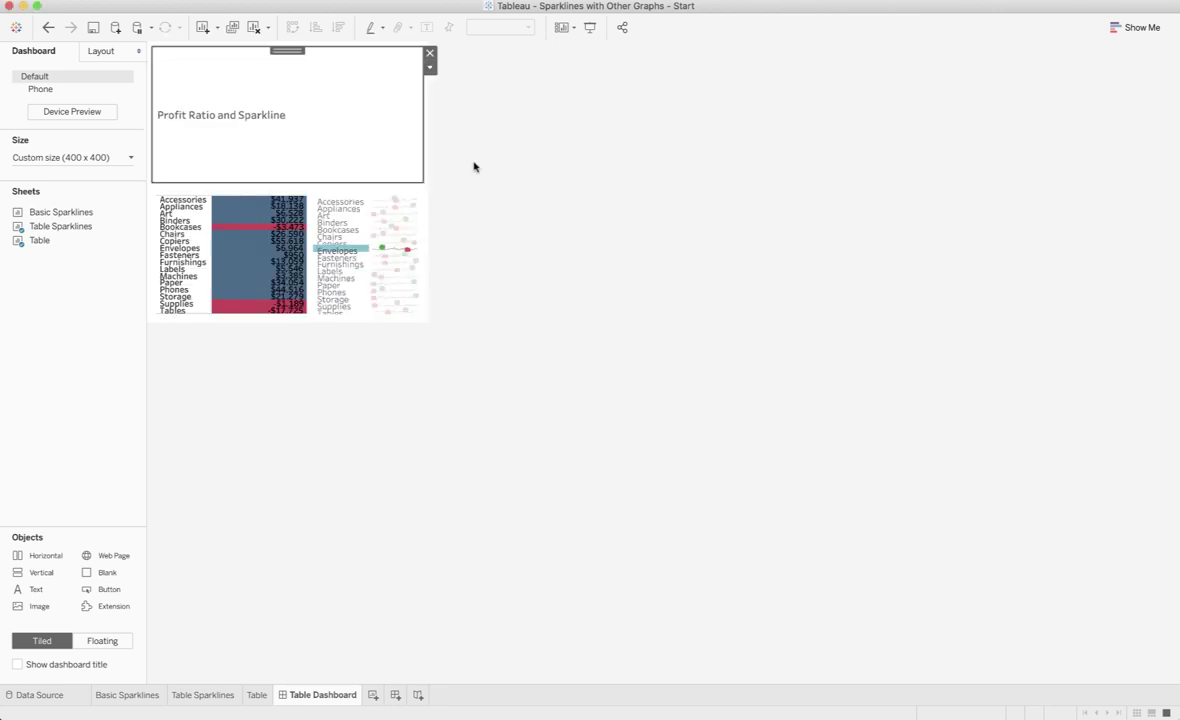
Shrink the title box to a thin strip and select the table and sparklines zones
left_click_drag(284, 182, 284, 56)
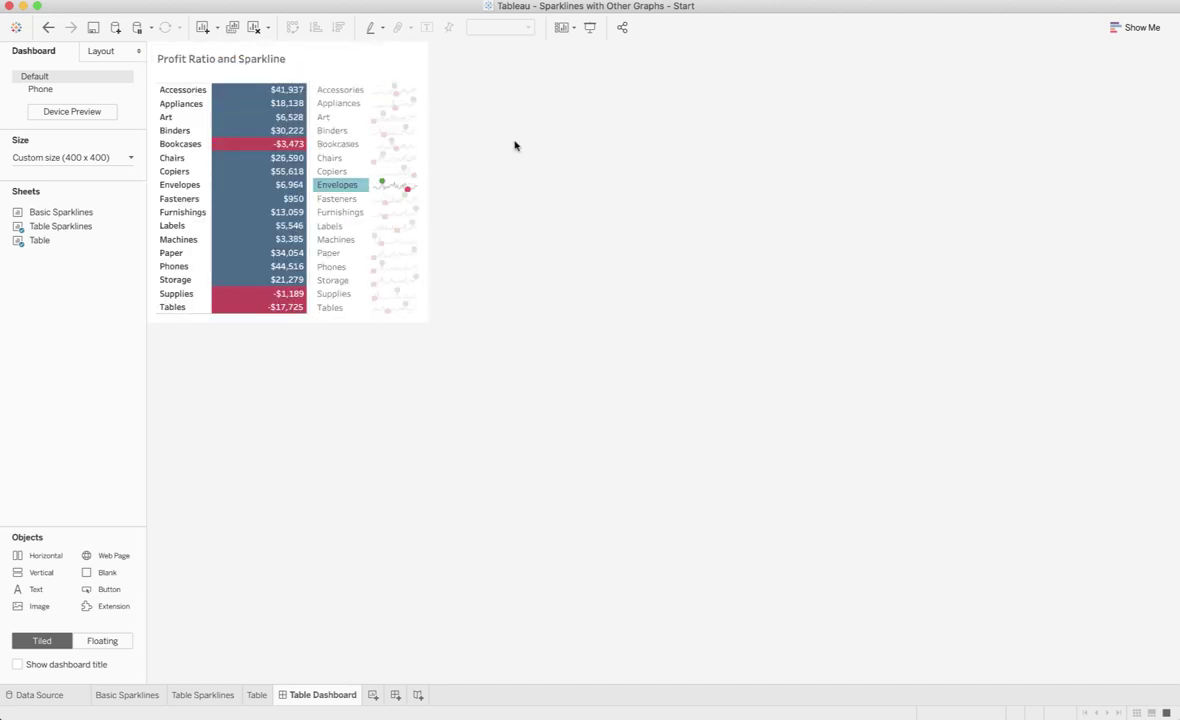
left_click(291, 80)
left_click(370, 101)
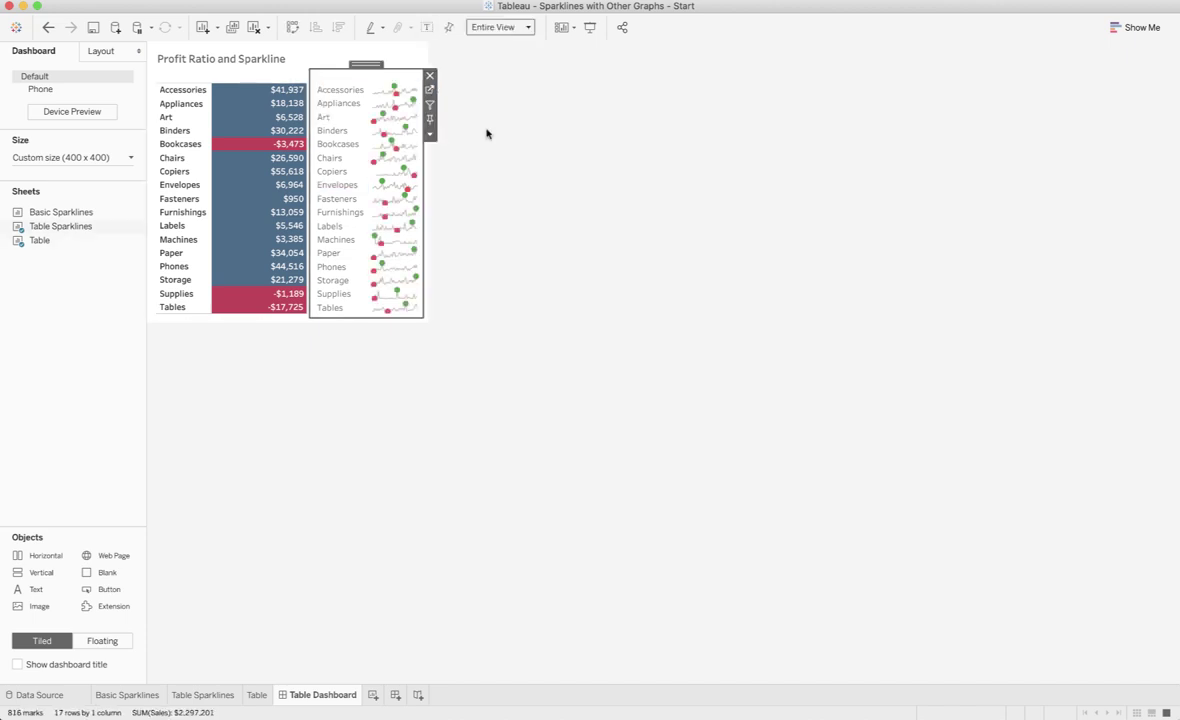
Turn off Show Header for Sub-Category on Table Sparklines, then go back to Table Dashboard
left_click(487, 134)
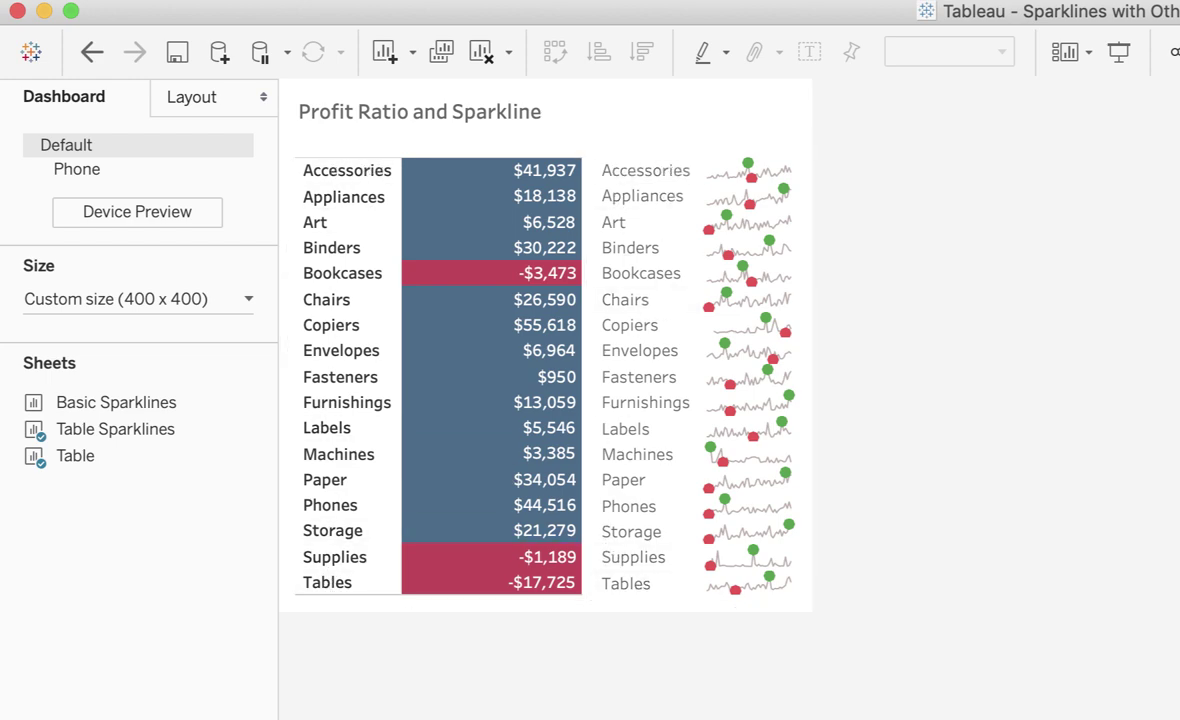
left_click(204, 694)
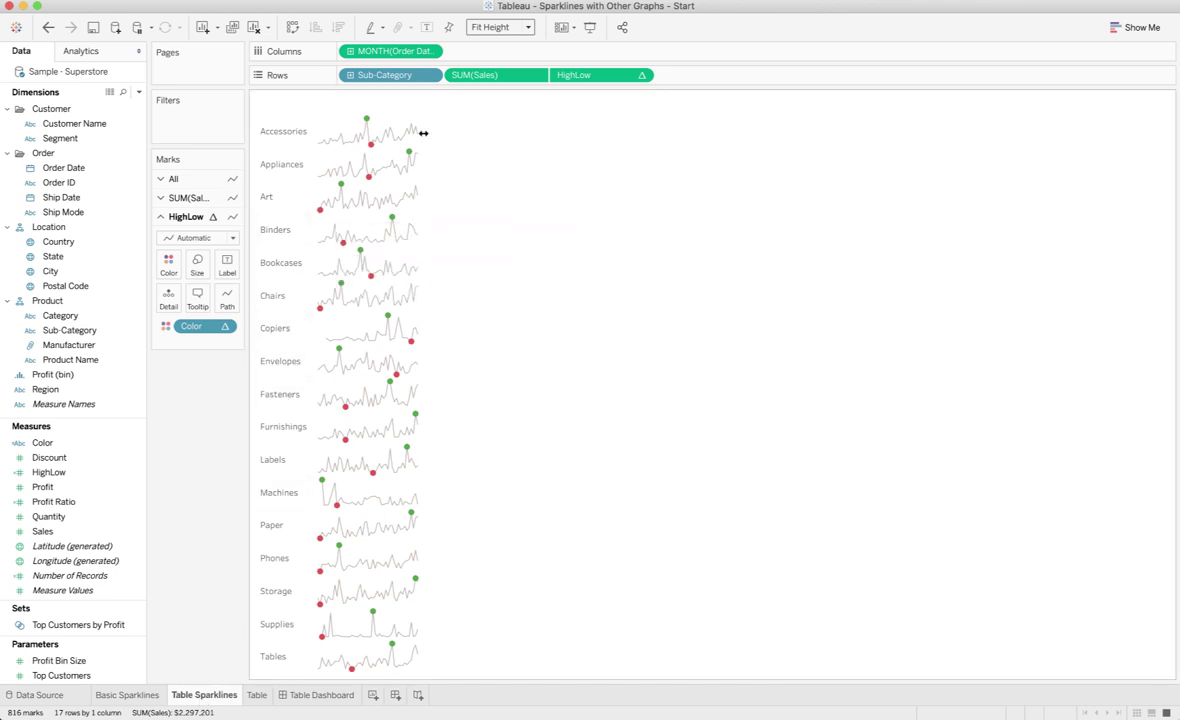
left_click(431, 77)
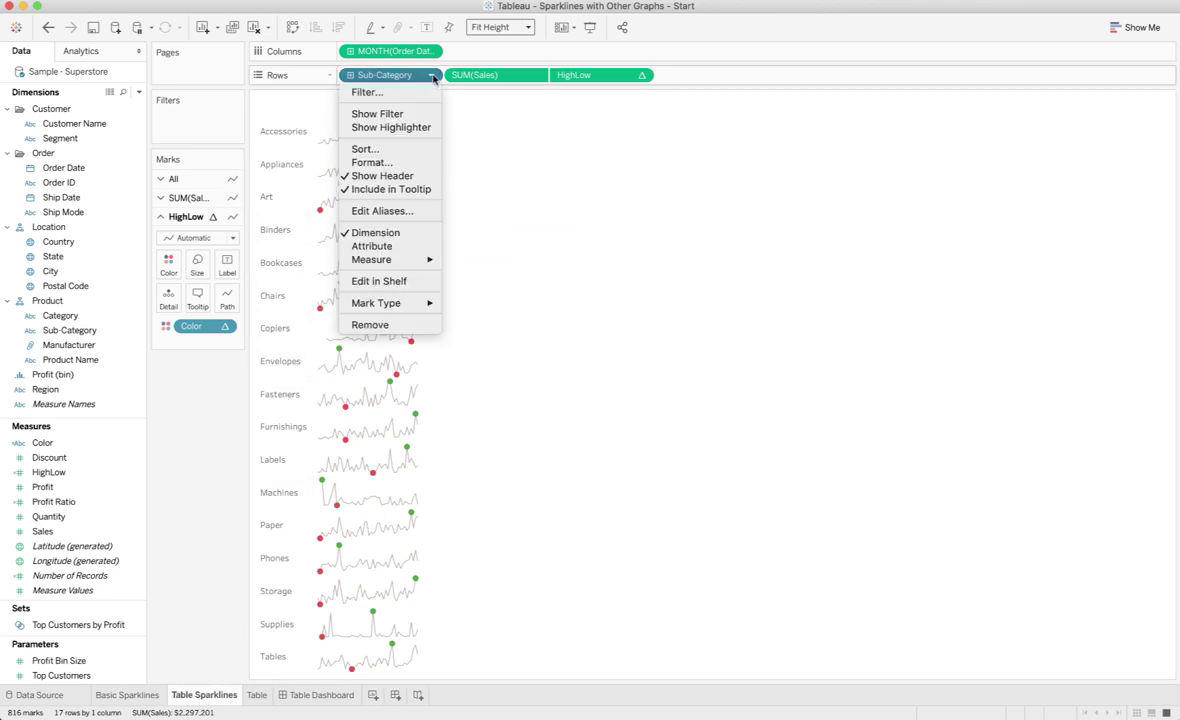
left_click(422, 176)
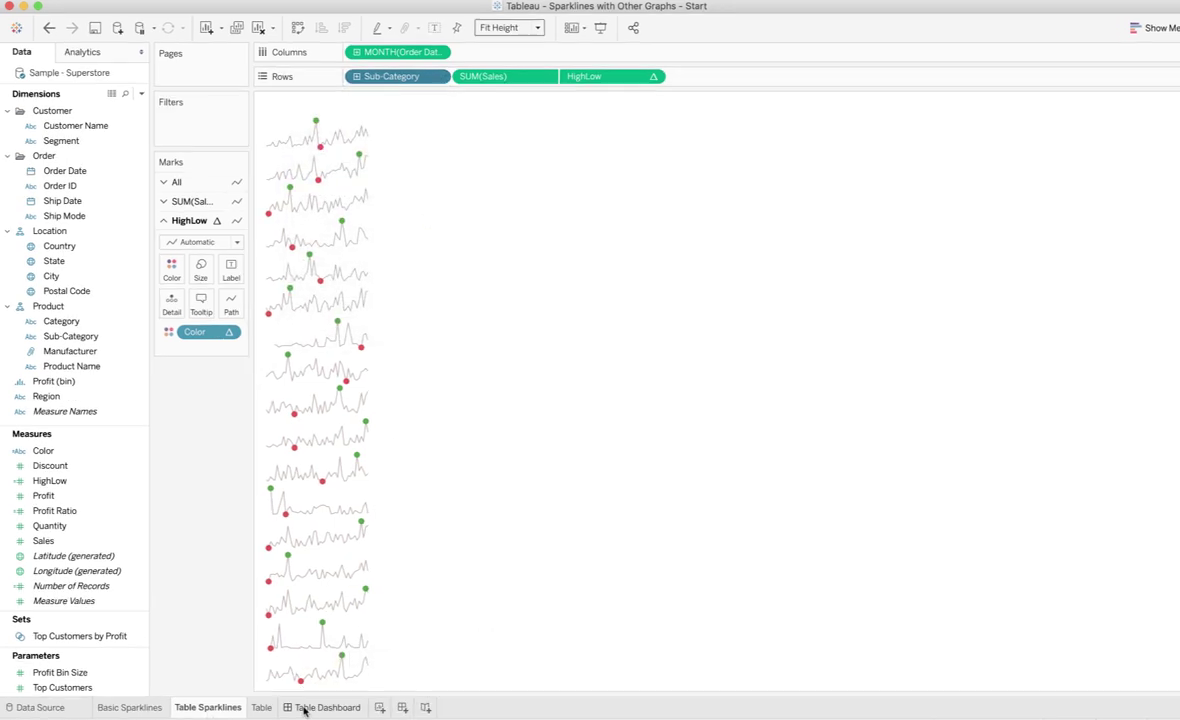
left_click(305, 707)
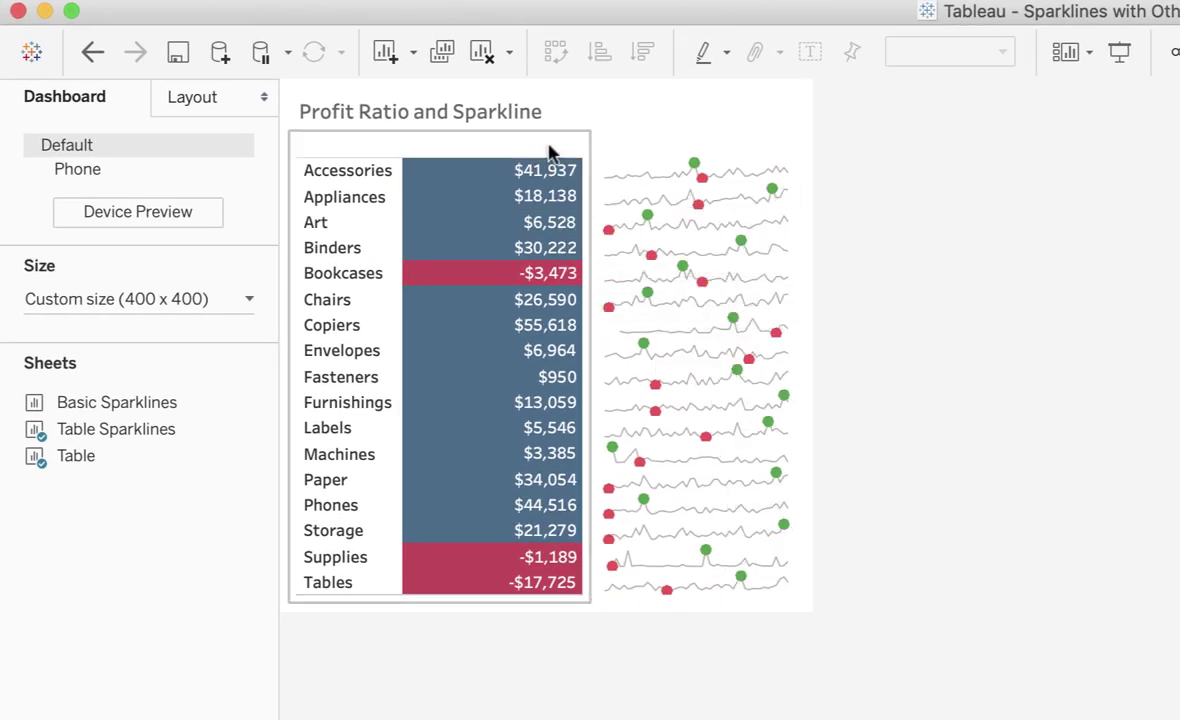
Move the Table/Table Sparklines divider left so the sparklines get more width
left_click_drag(590, 151, 497, 158)
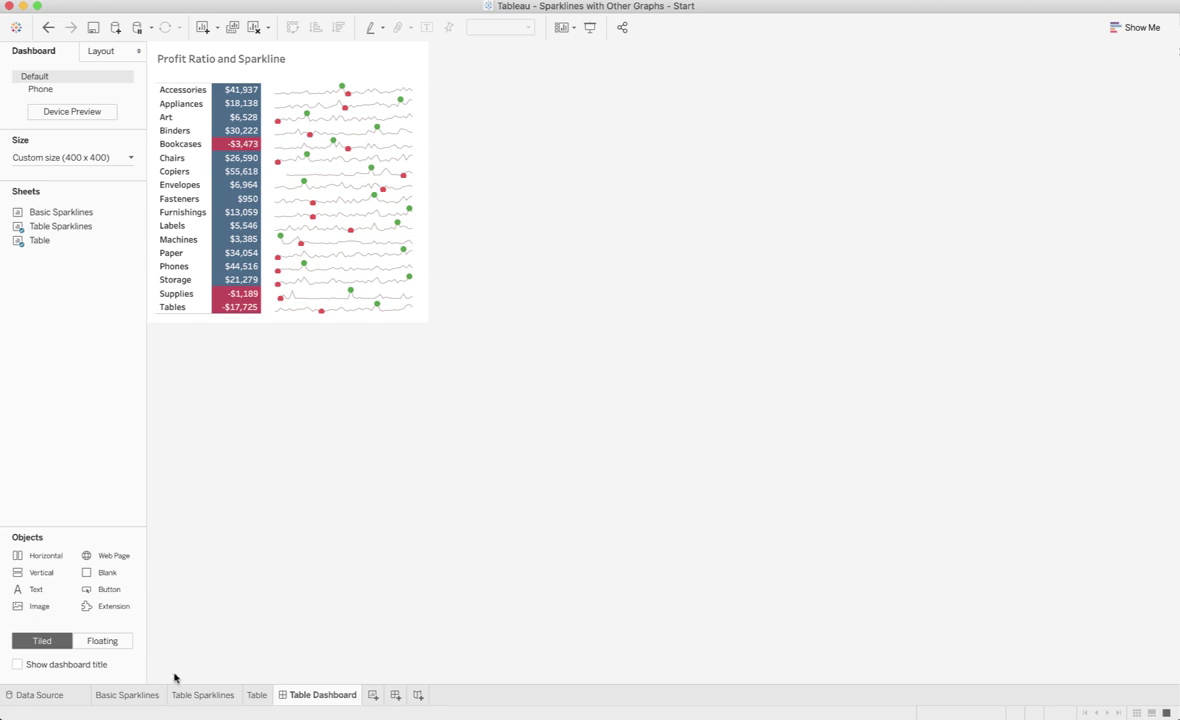
Duplicate Basic Sparklines as 'Sparklines Detail' and add Segment to the Rows shelf
right_click(143, 683)
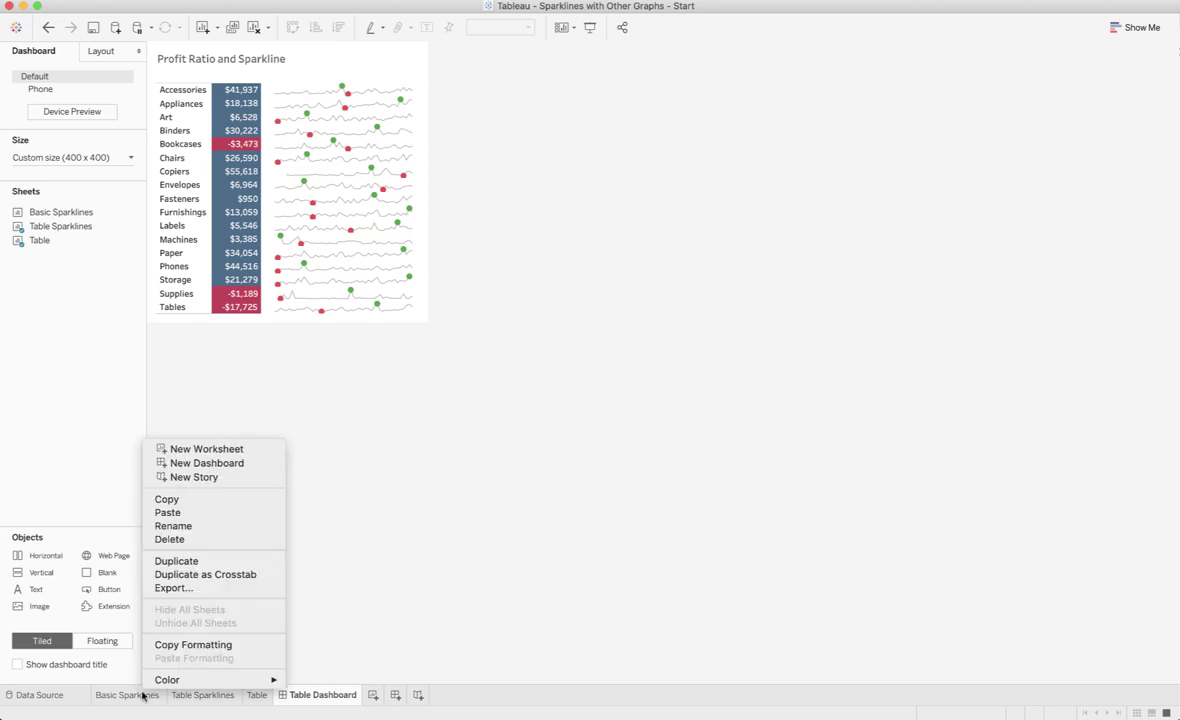
left_click(199, 559)
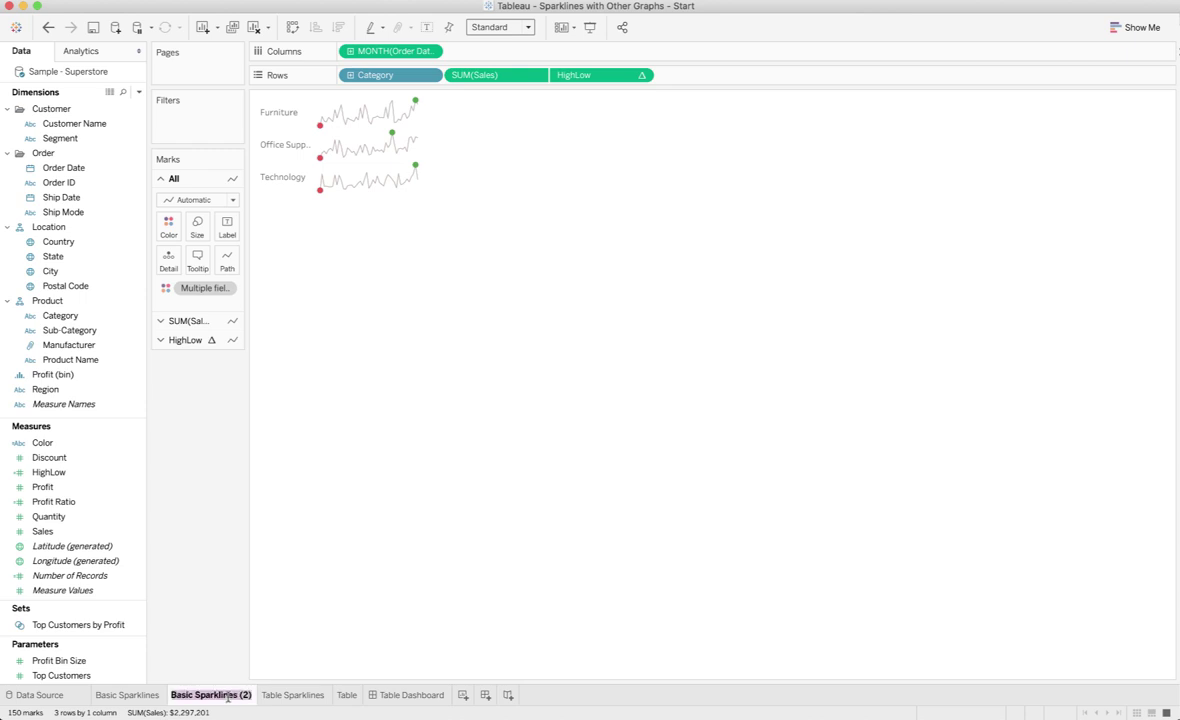
type("Sparkline")
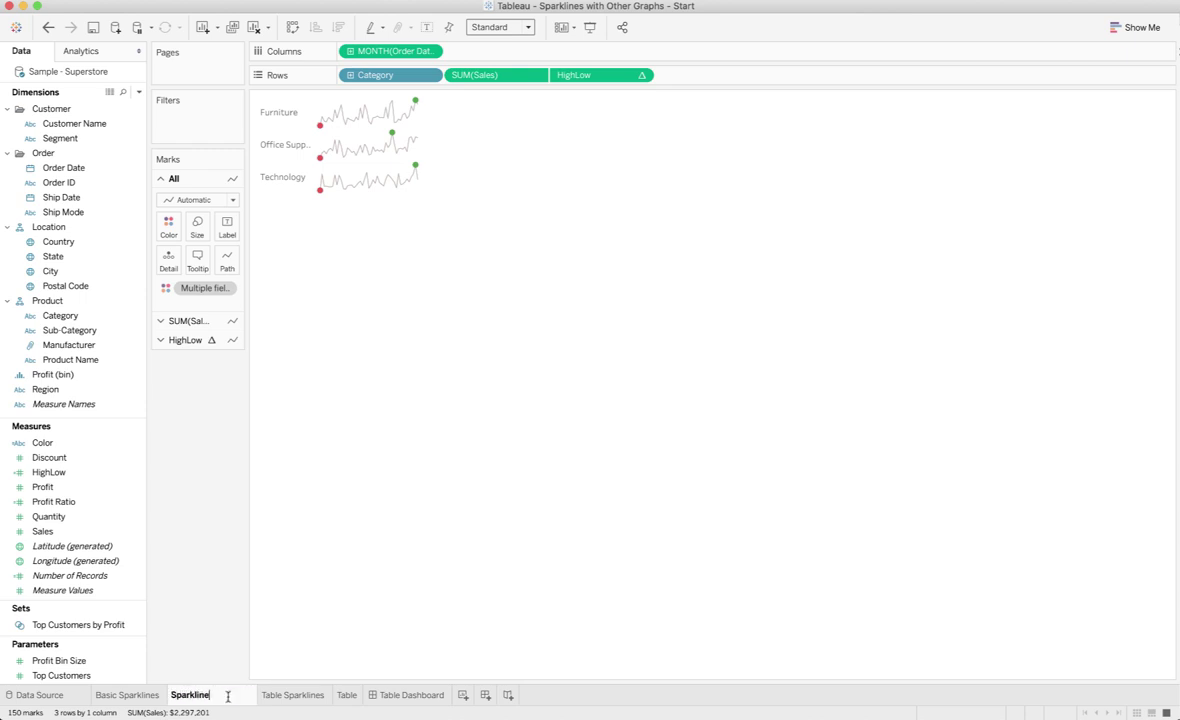
type("s Detail")
key("Return")
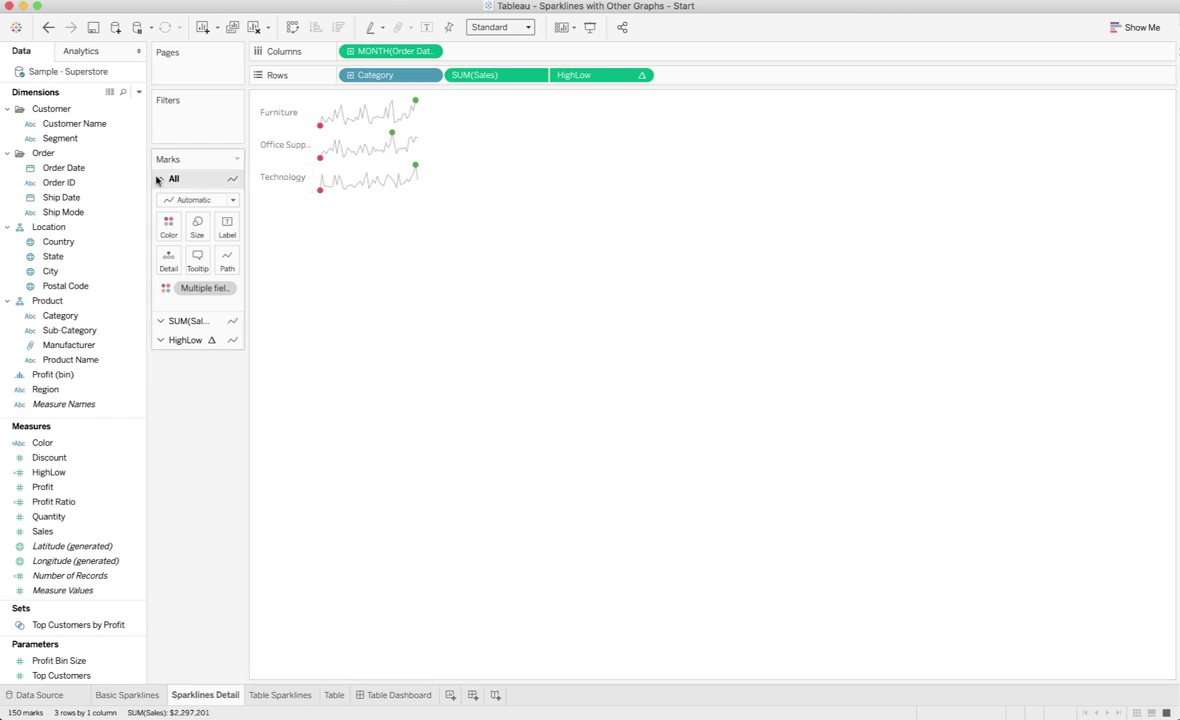
left_click_drag(130, 138, 458, 87)
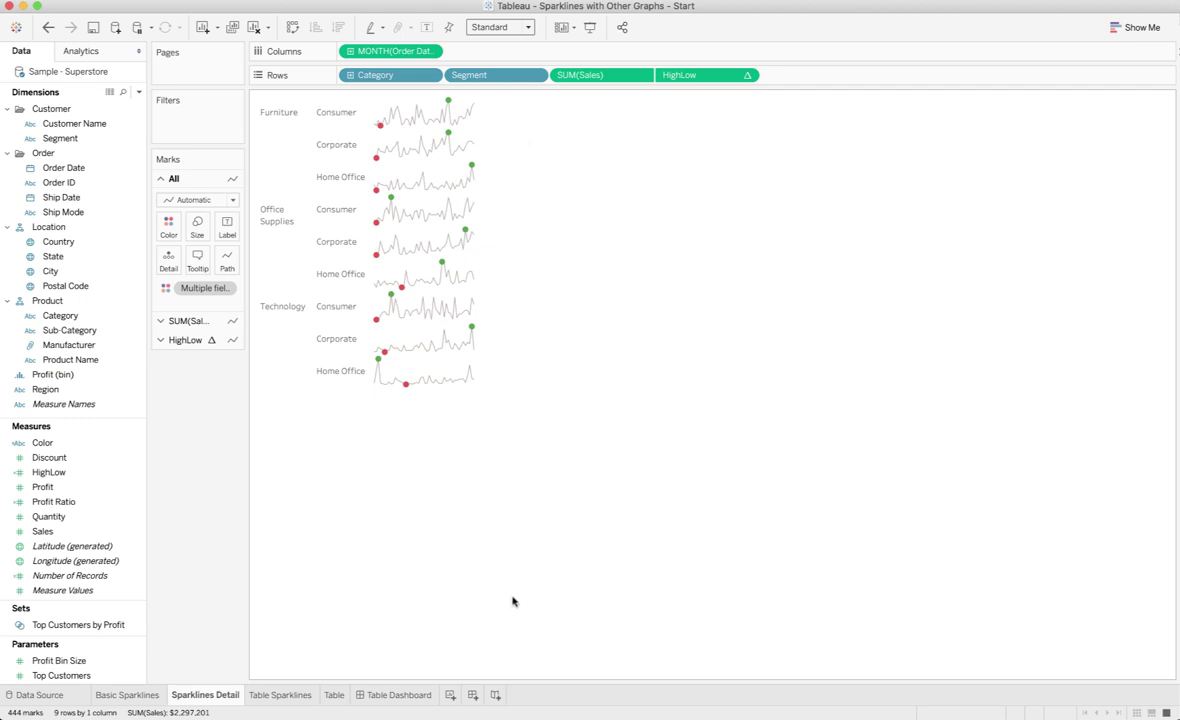
Create a new worksheet named 'Trend'
left_click(450, 694)
double_click(450, 697)
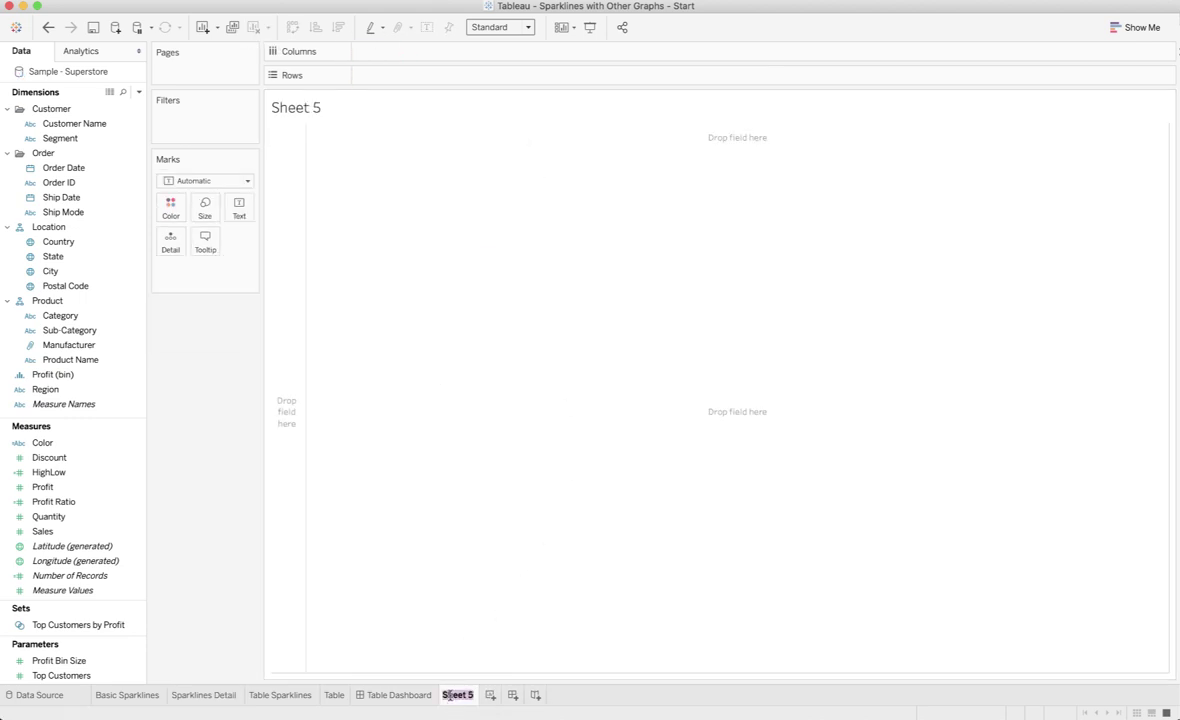
type("Trend")
key("Return")
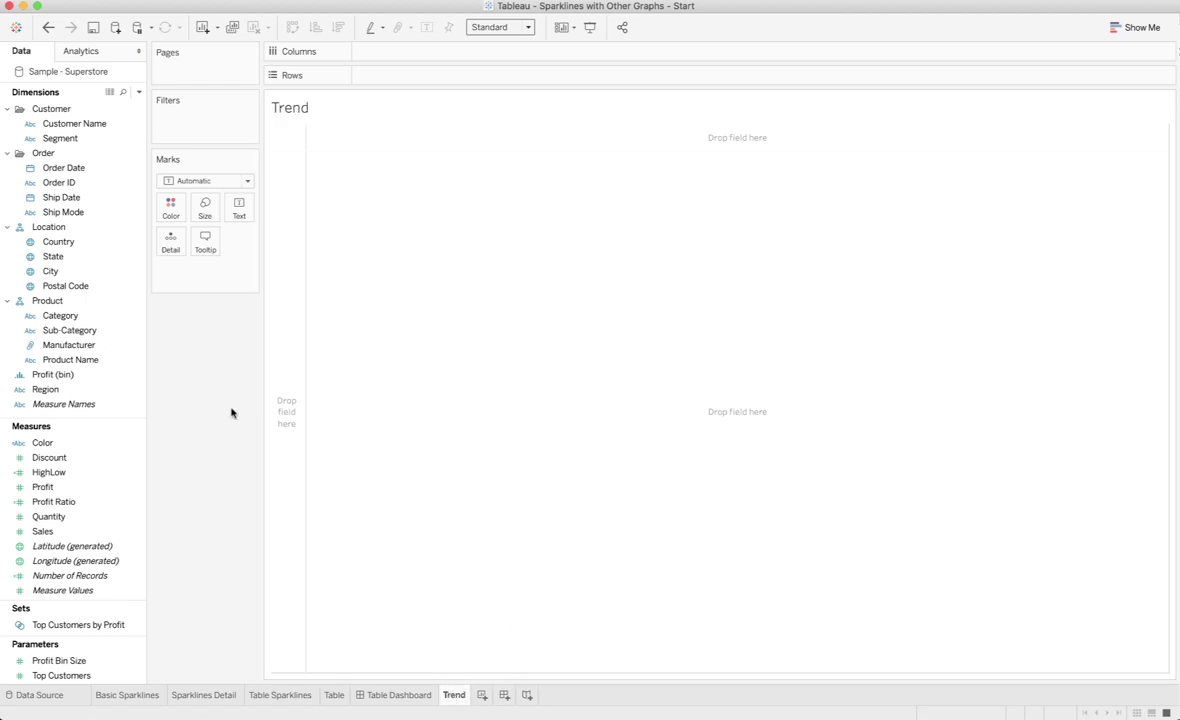
Put Order Date on Columns twice, as YEAR and MONTH
left_click_drag(60, 168, 405, 53)
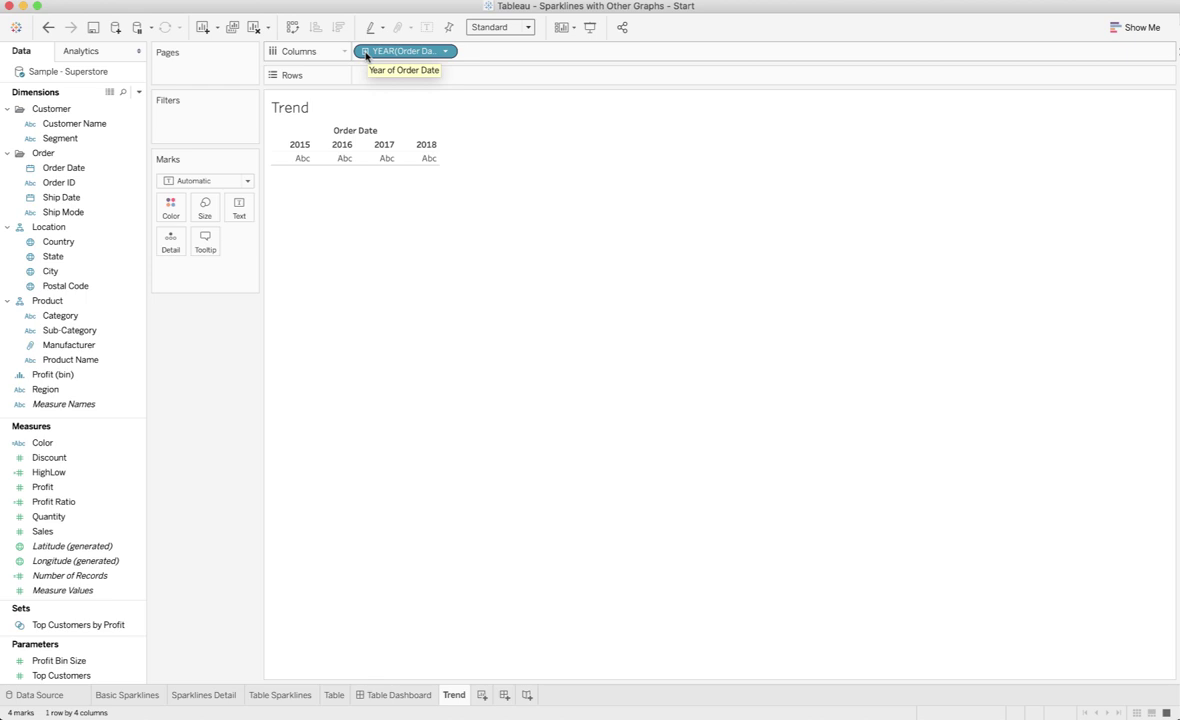
left_click(365, 52)
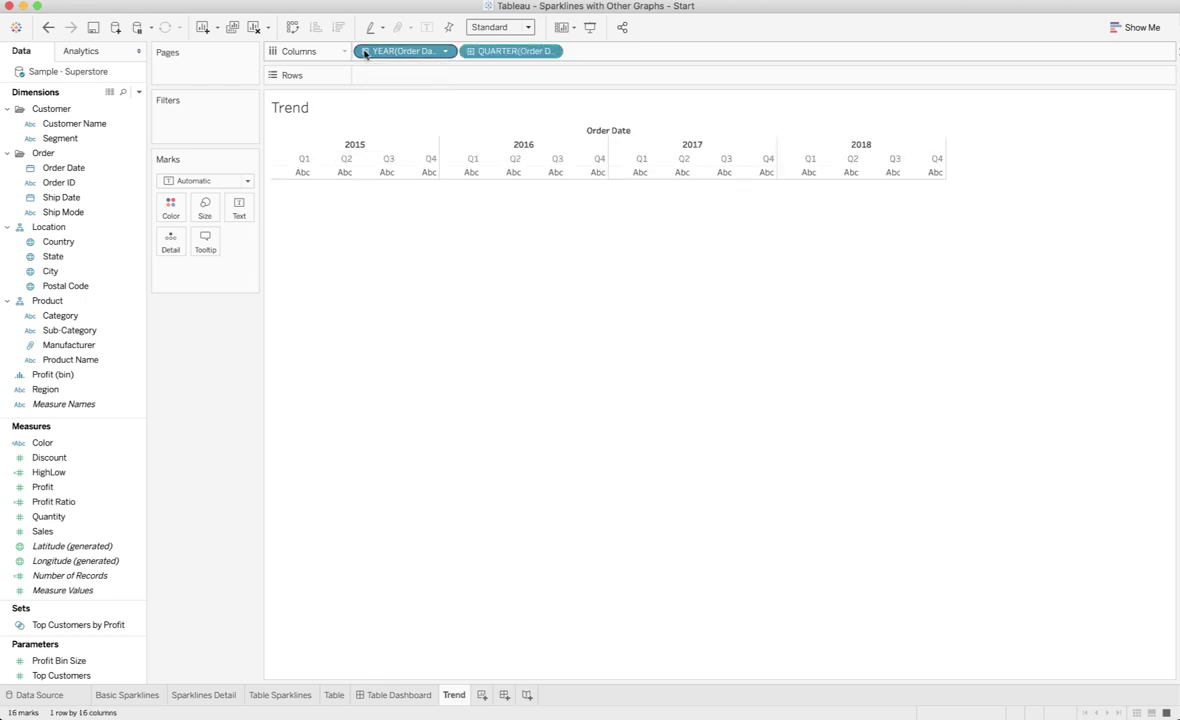
left_click(471, 53)
left_click_drag(527, 50, 320, 290)
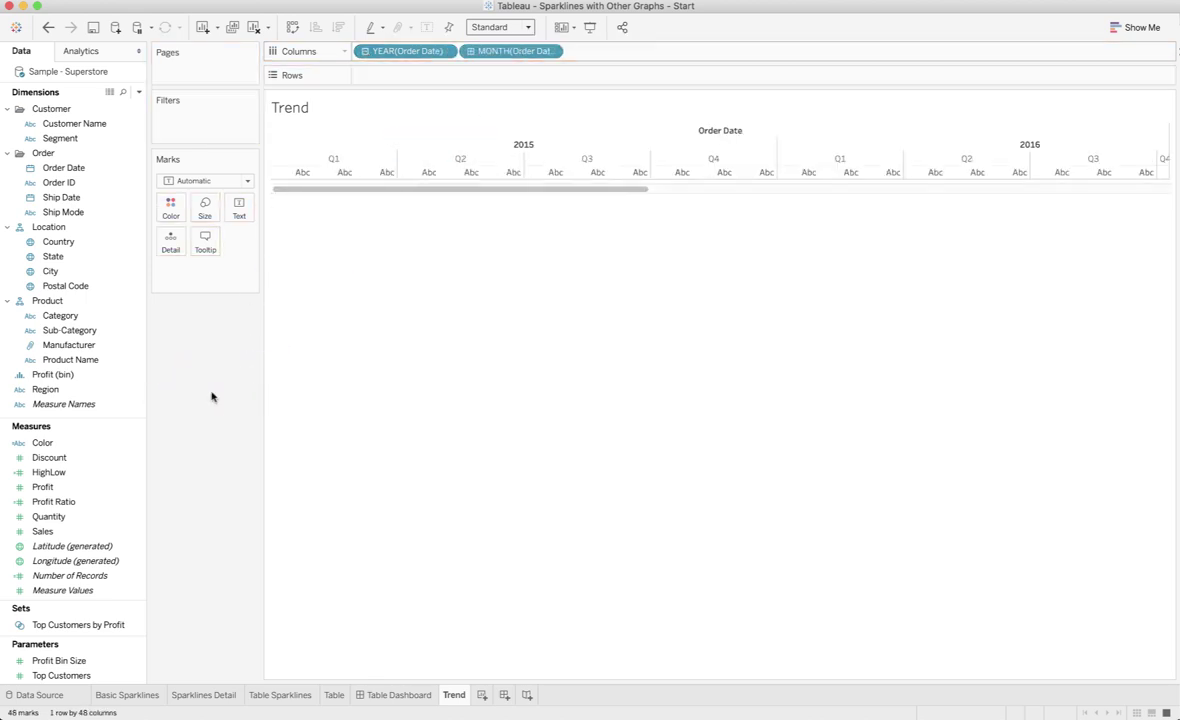
left_click(48, 27)
left_click(48, 27)
left_click(48, 27)
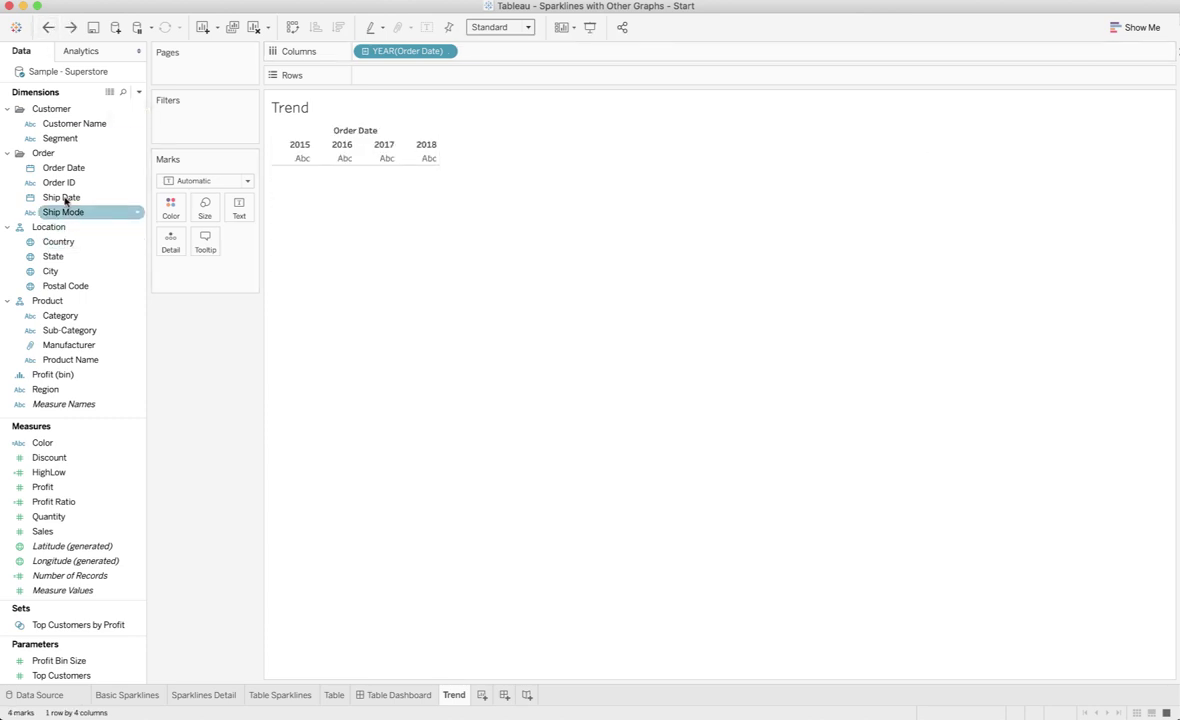
left_click_drag(63, 167, 557, 57)
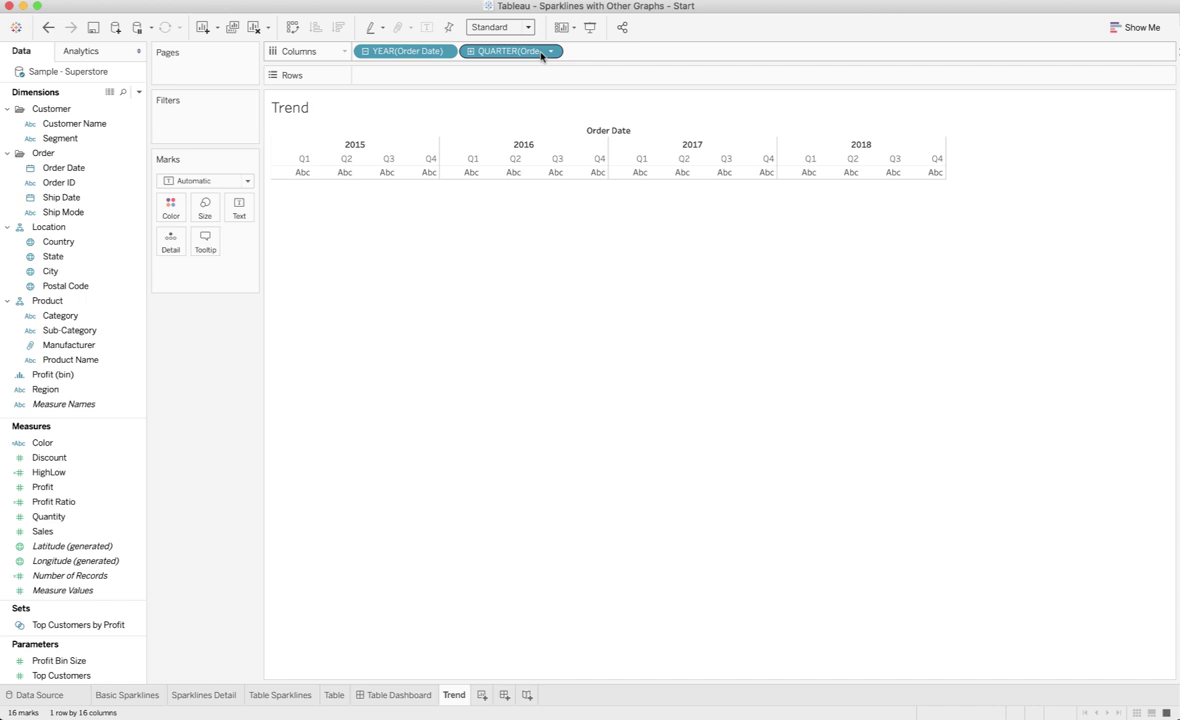
left_click(550, 51)
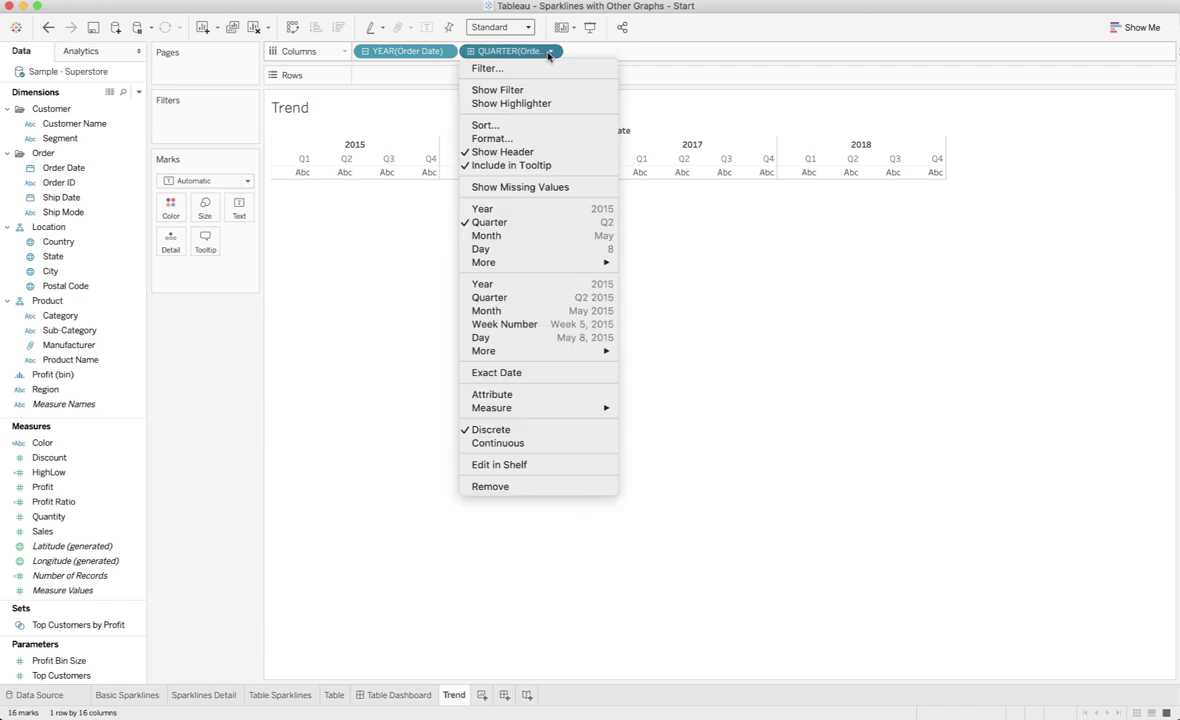
left_click(510, 236)
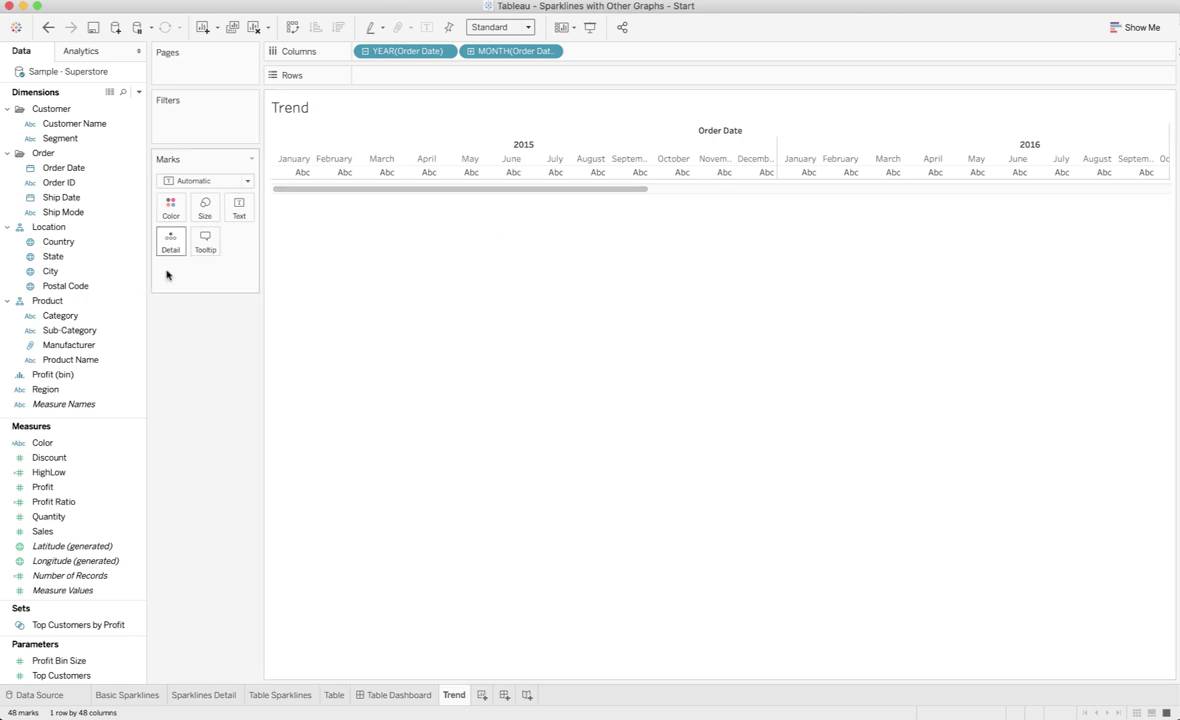
Add Sales to Rows, fit to Entire View, use Bar marks, and hide MONTH headers
mouse_move(52, 533)
left_mouse_down()
mouse_move(302, 268)
mouse_move(369, 82)
left_mouse_up()
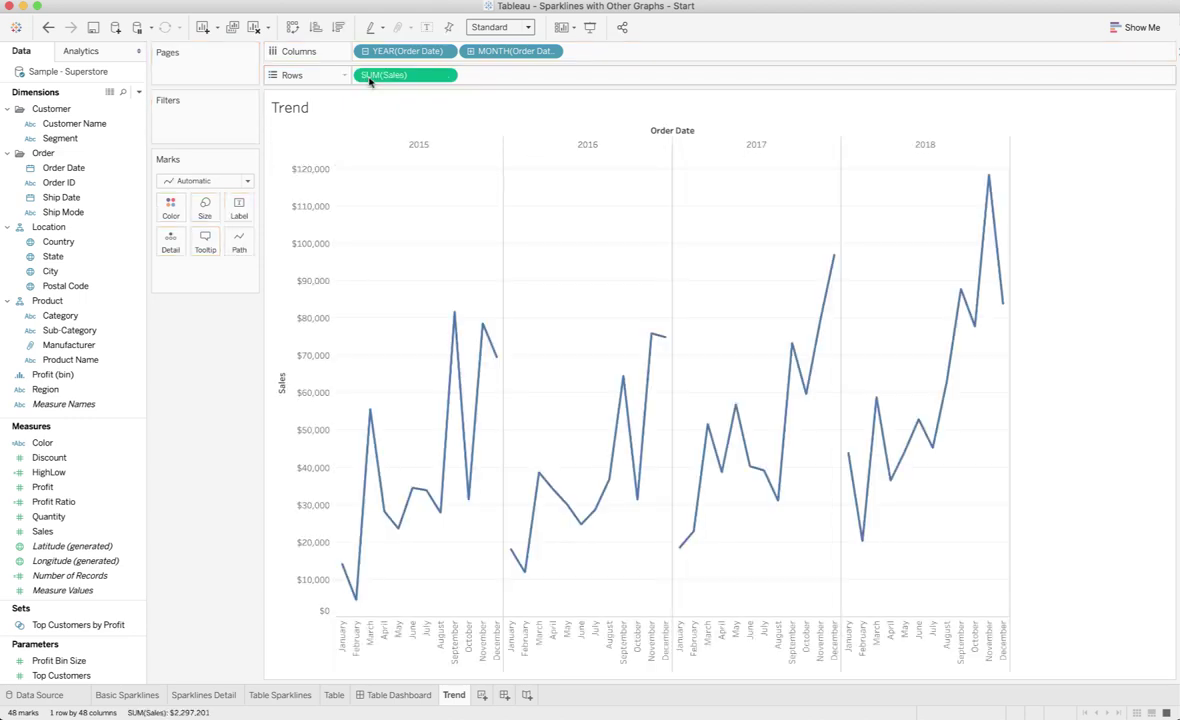
left_click(528, 27)
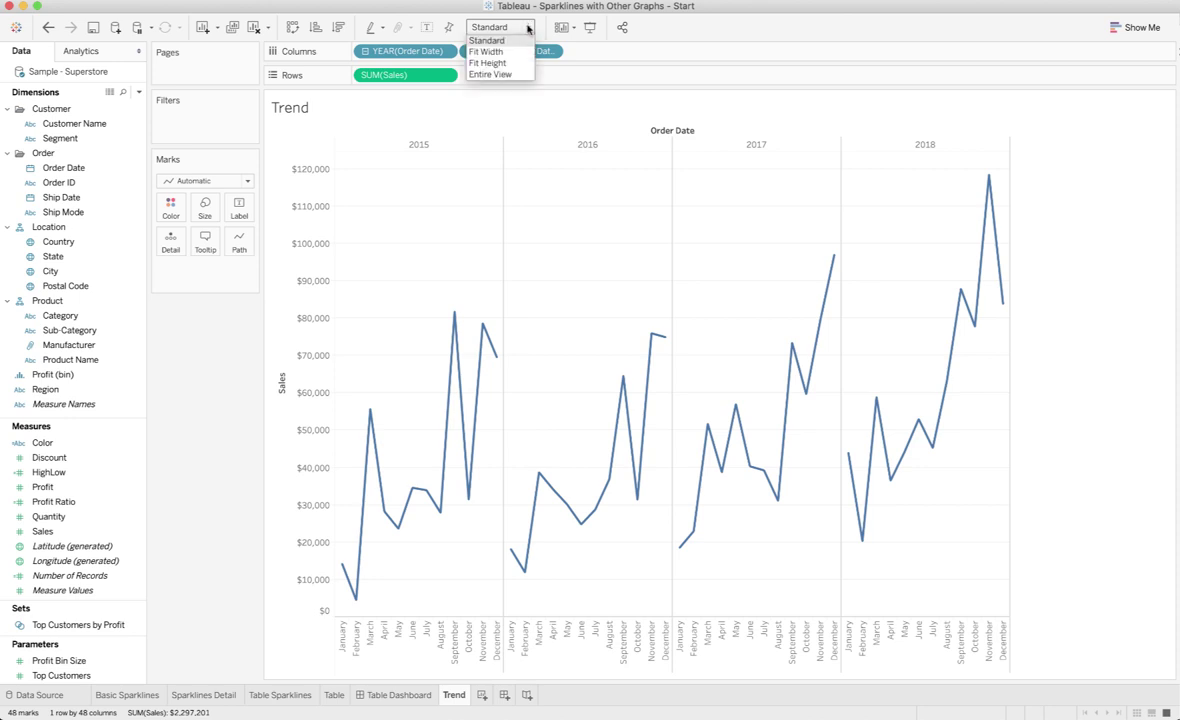
left_click(516, 74)
left_click(248, 180)
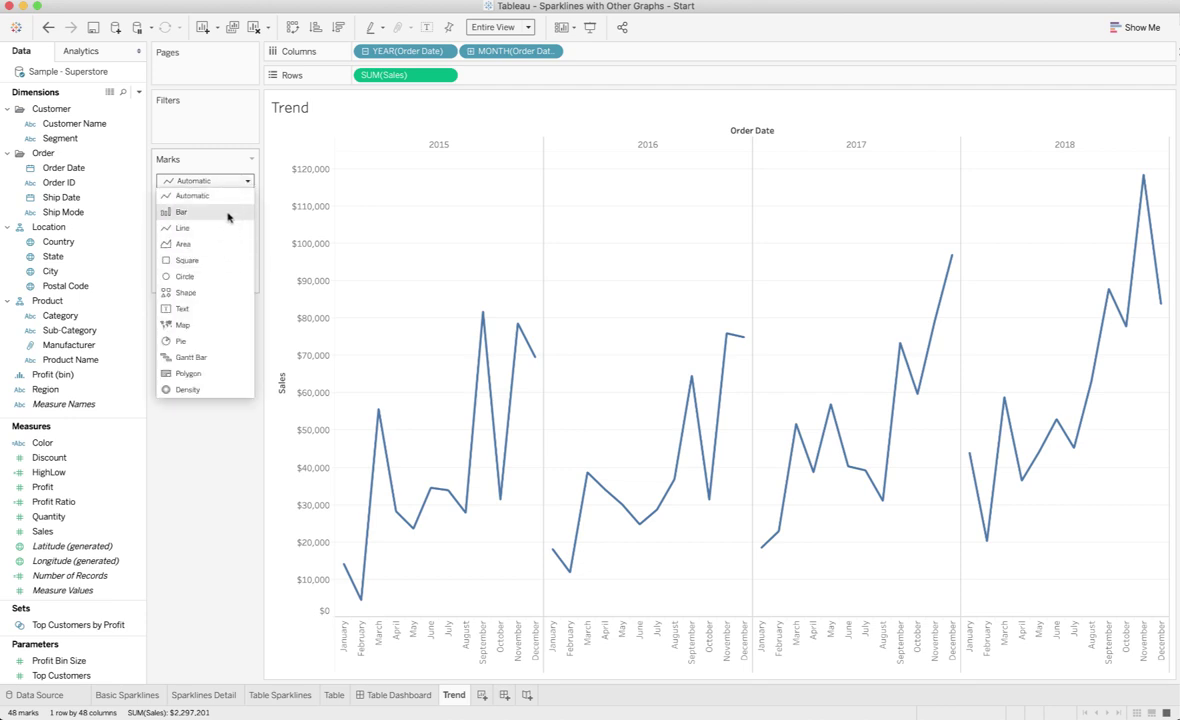
left_click(228, 214)
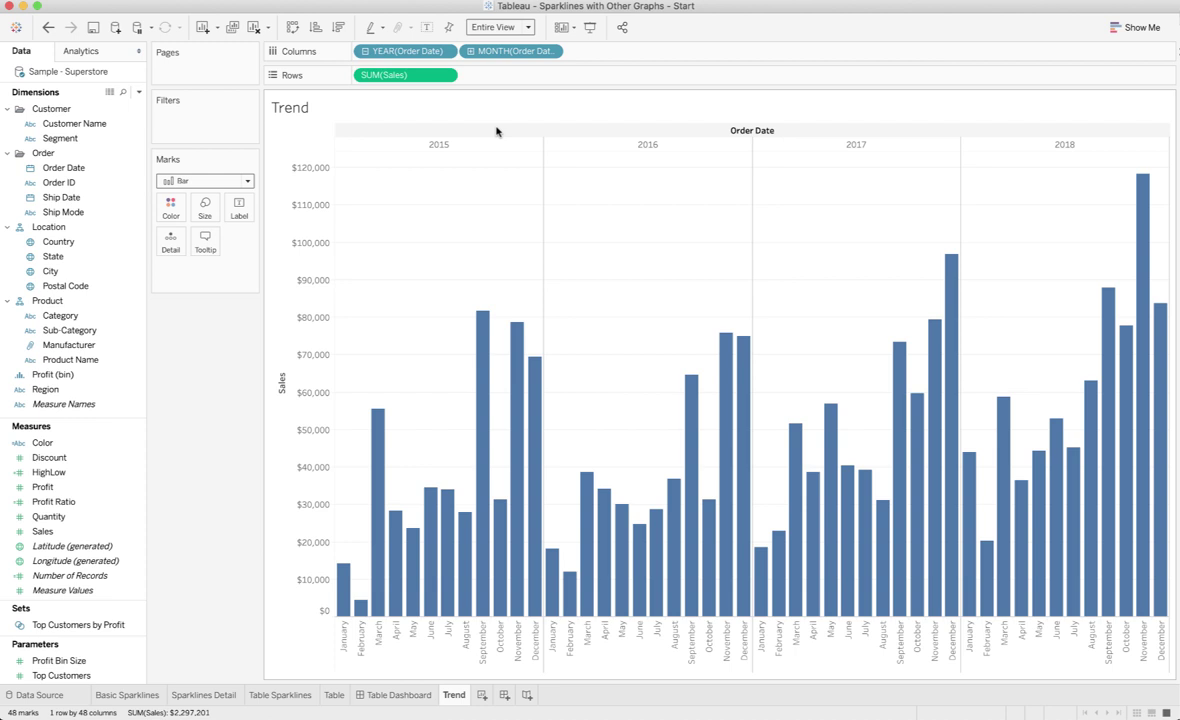
left_click(549, 51)
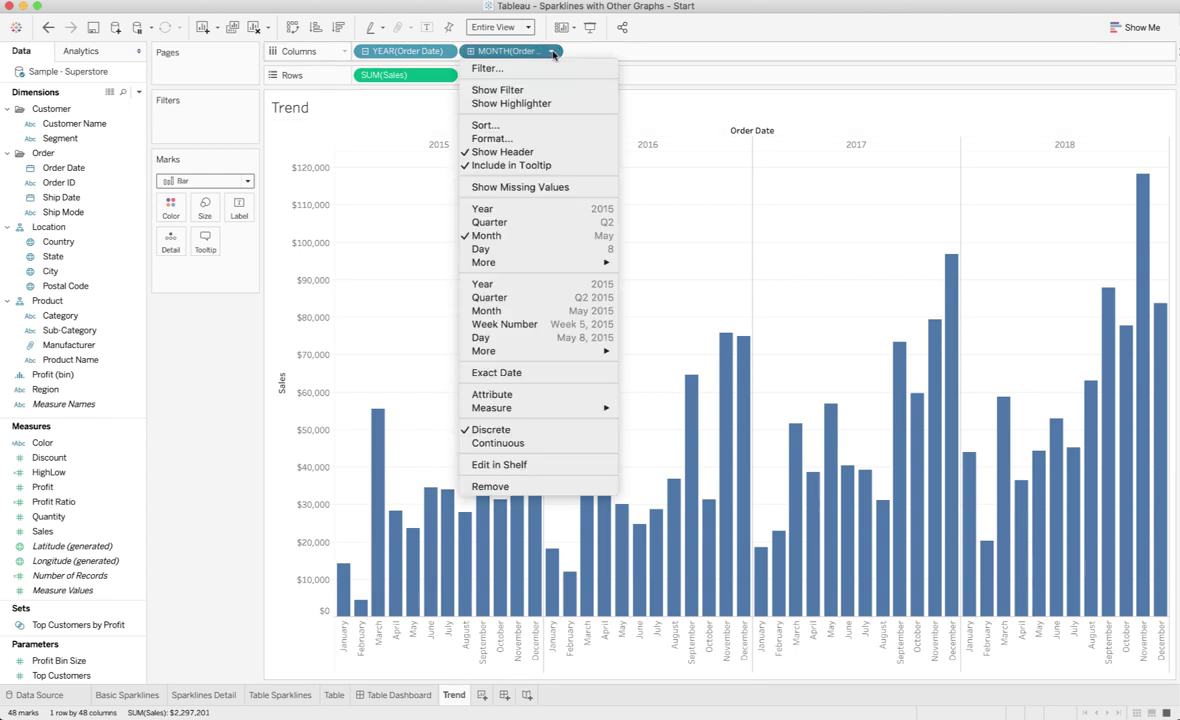
left_click(541, 151)
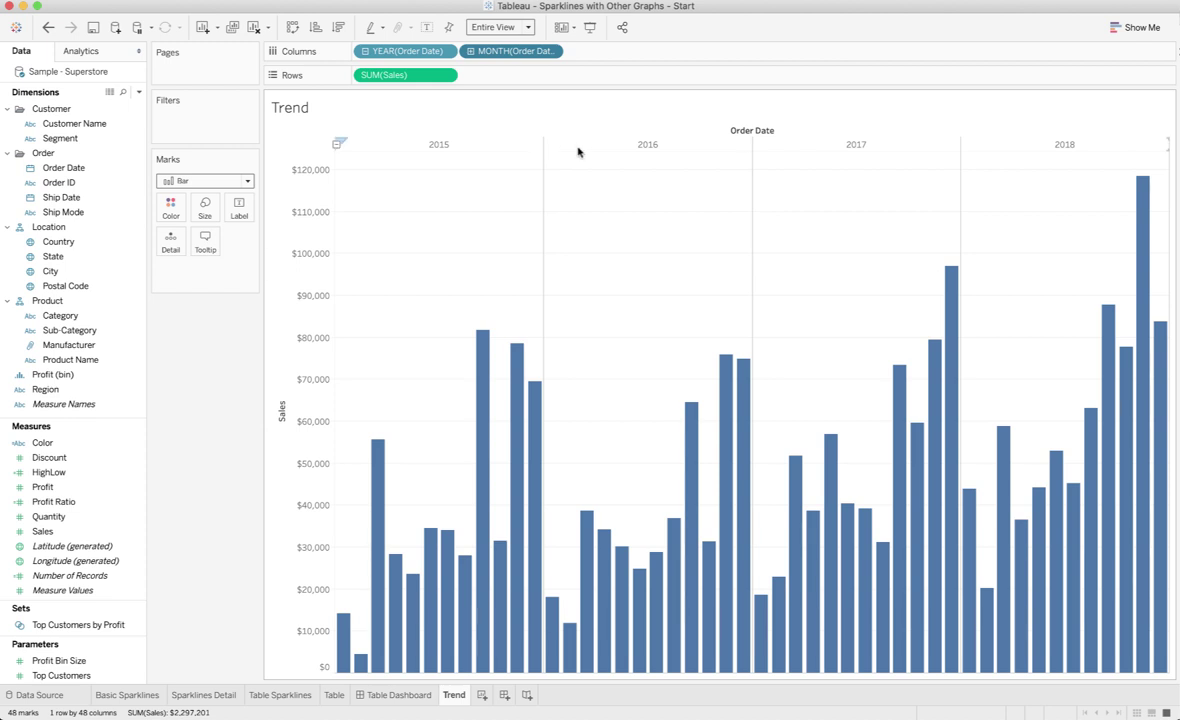
Hide the Order Date column label, colour bars by the Color calculation, and edit its formula
right_click(759, 133)
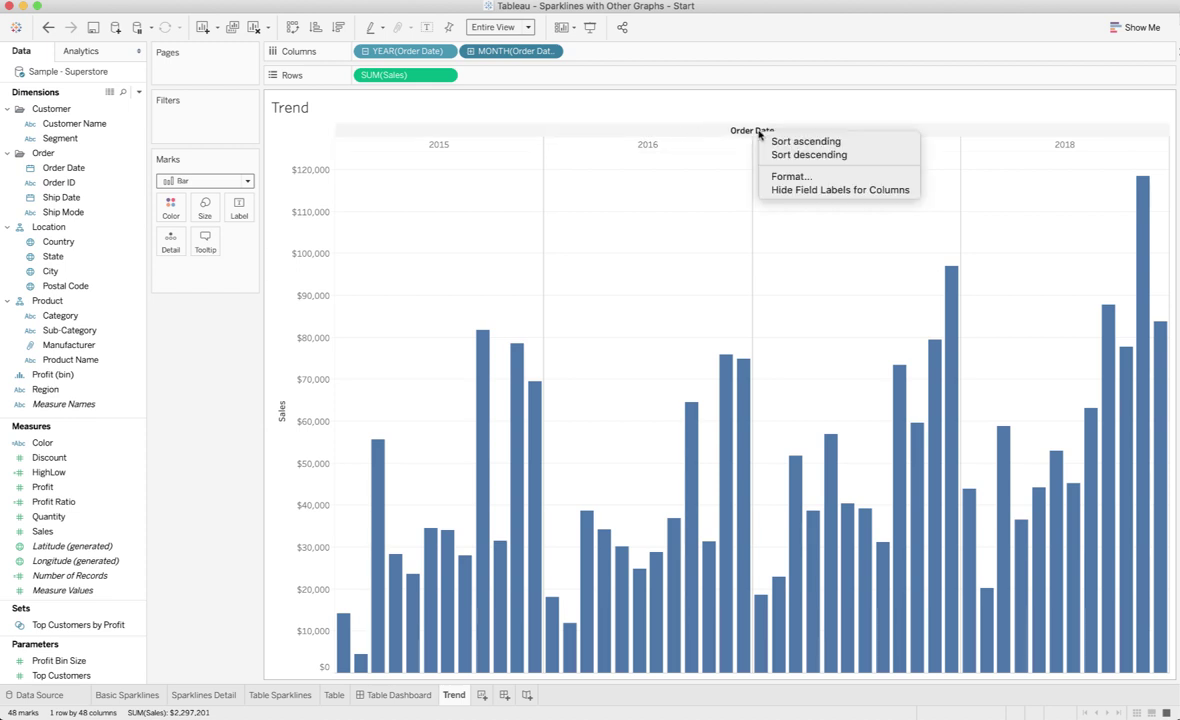
left_click(787, 190)
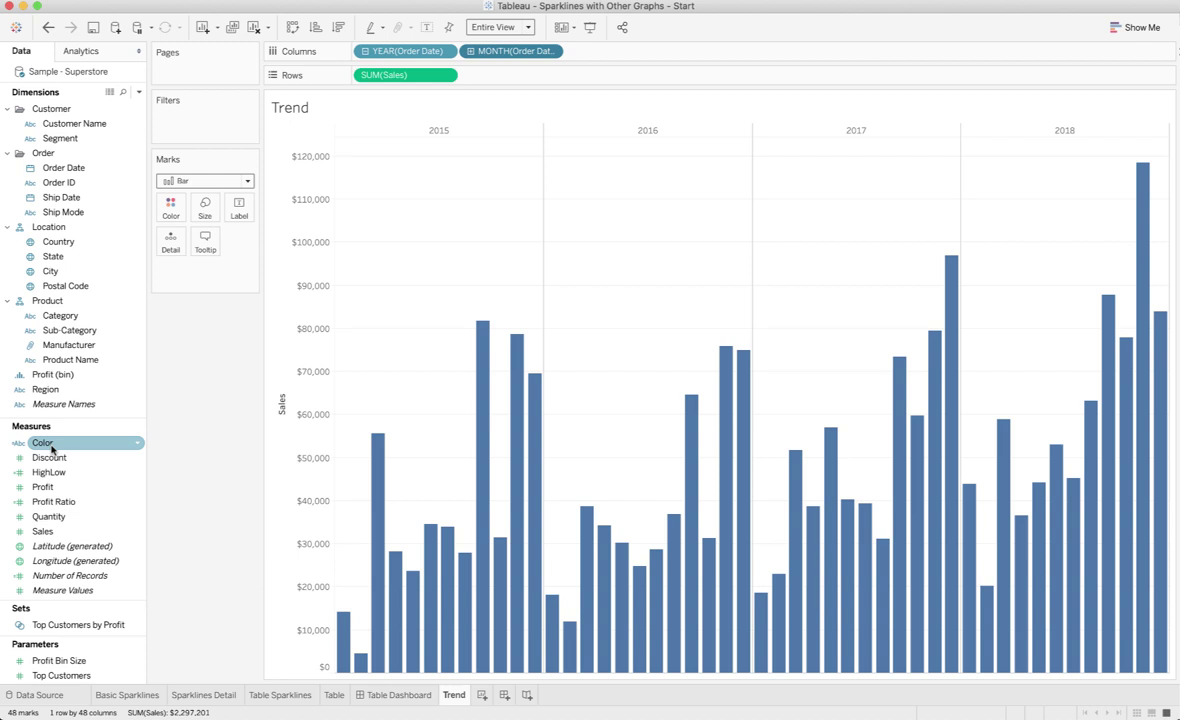
left_click_drag(42, 442, 170, 212)
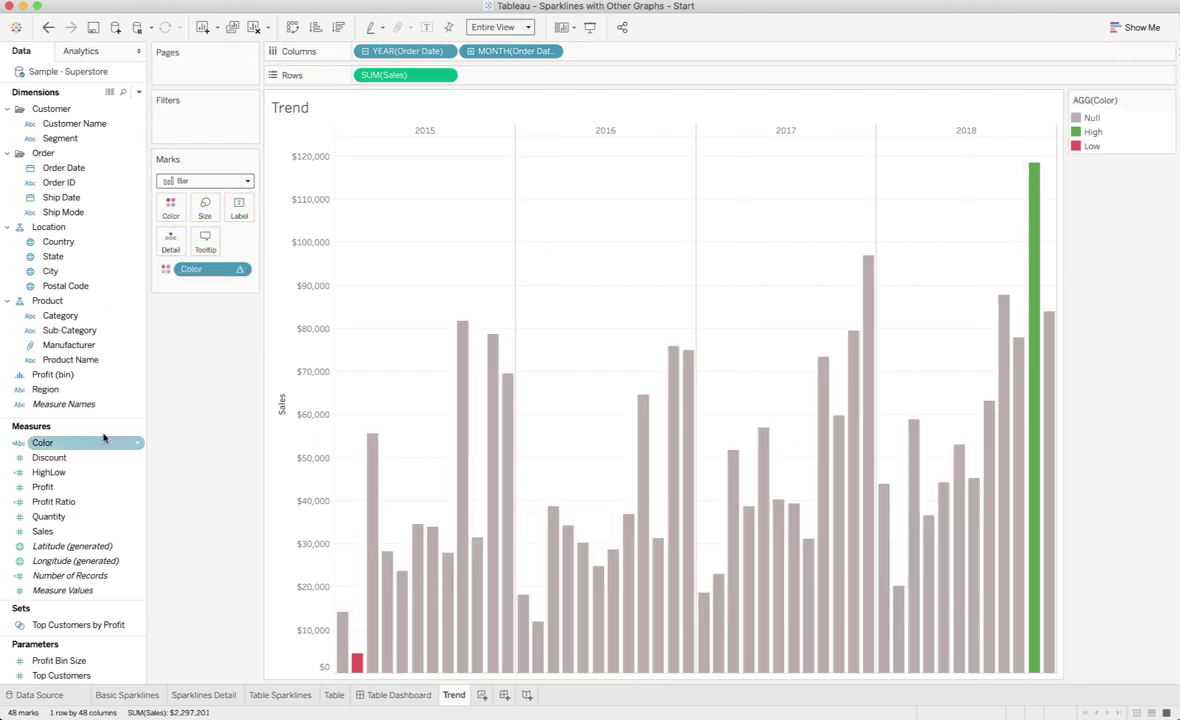
right_click(135, 442)
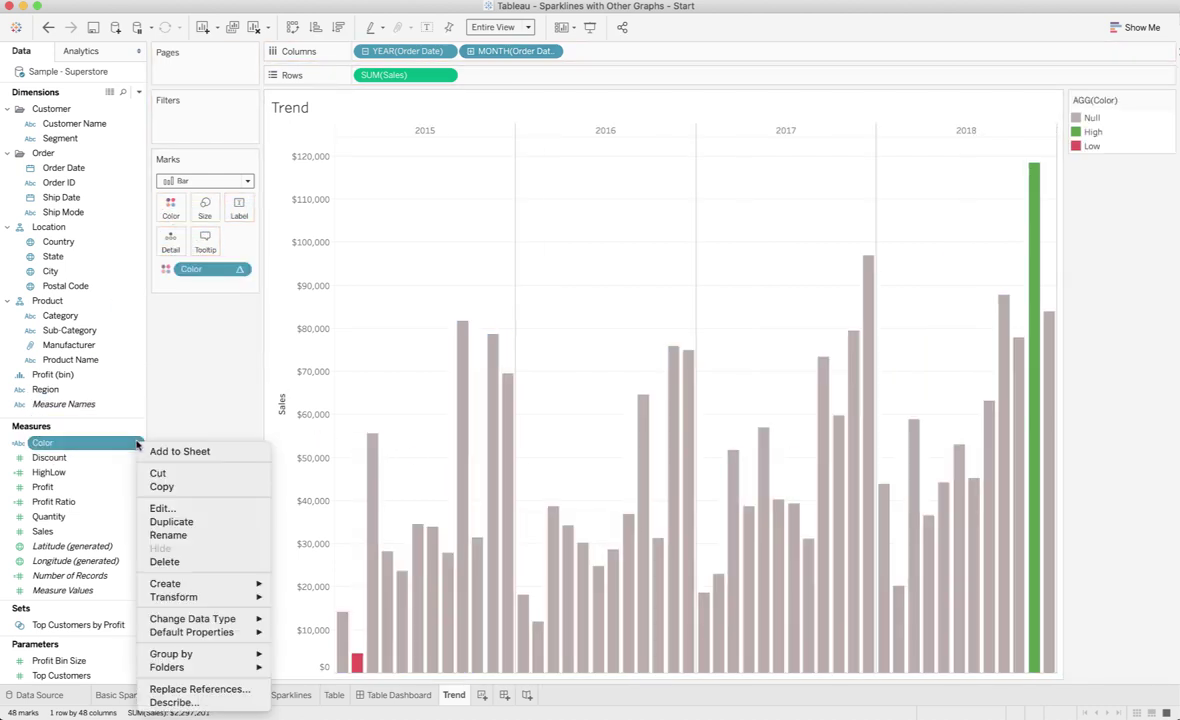
left_click(162, 509)
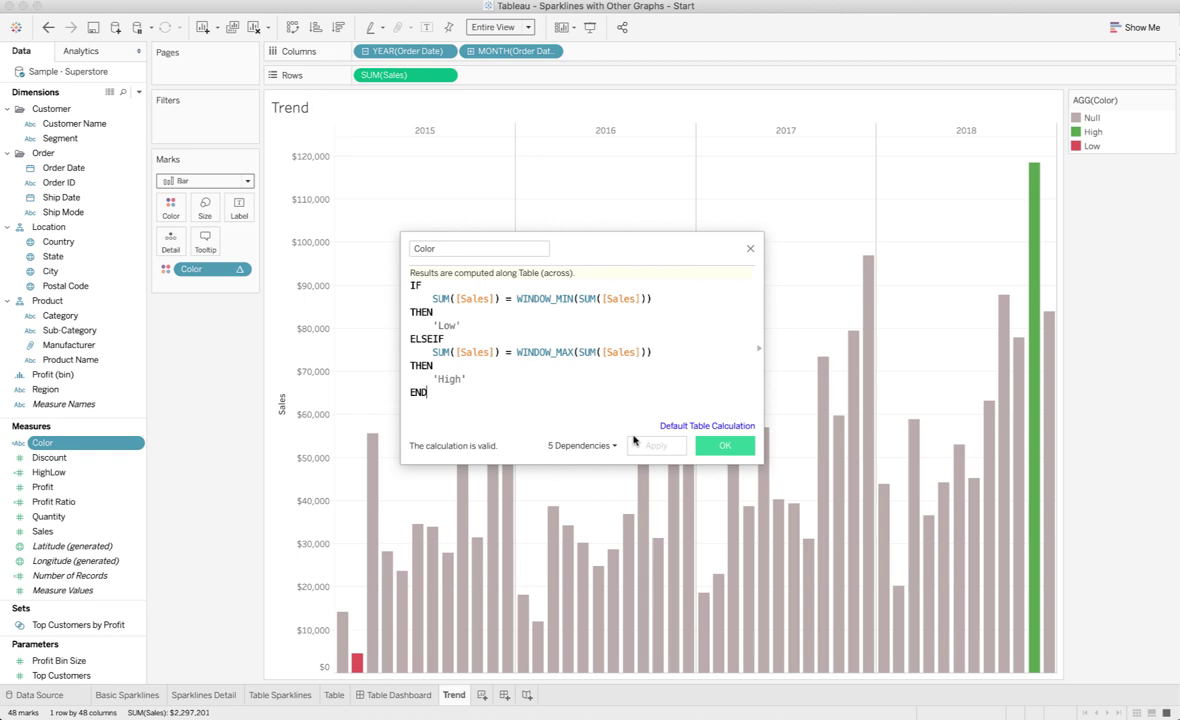
Close the Color editor, hide the colour legend, set Fit Width, and shorten the chart
left_click(716, 446)
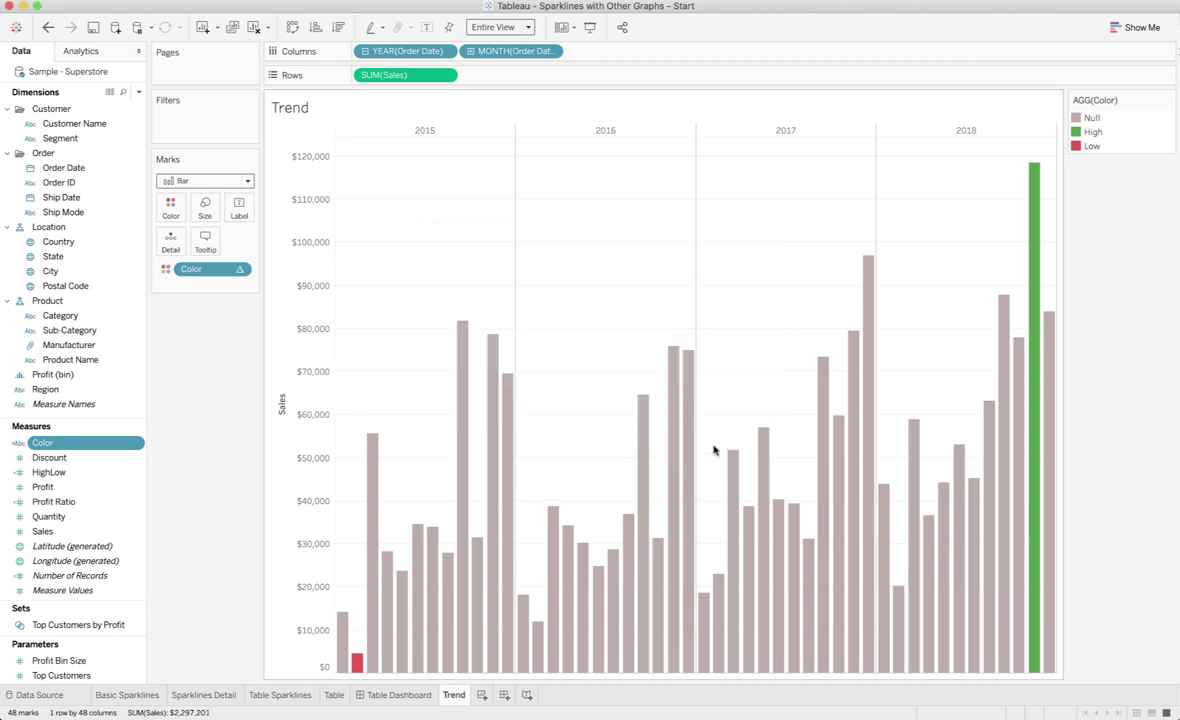
left_click(1168, 101)
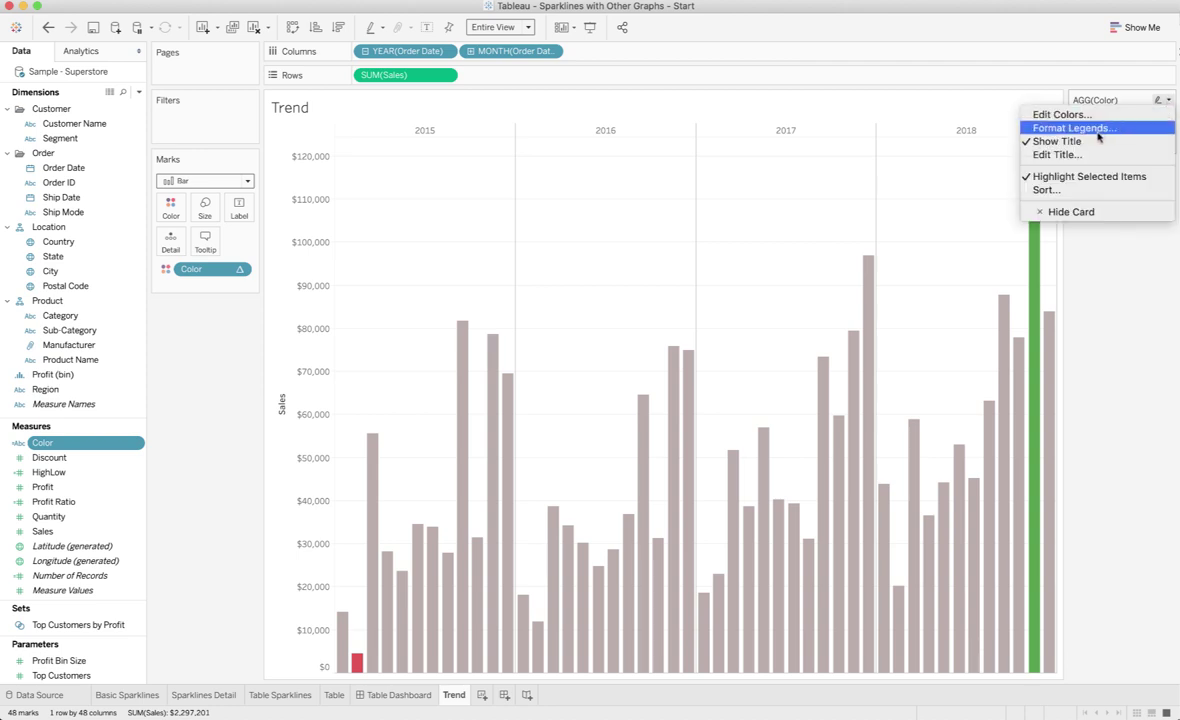
left_click(1052, 211)
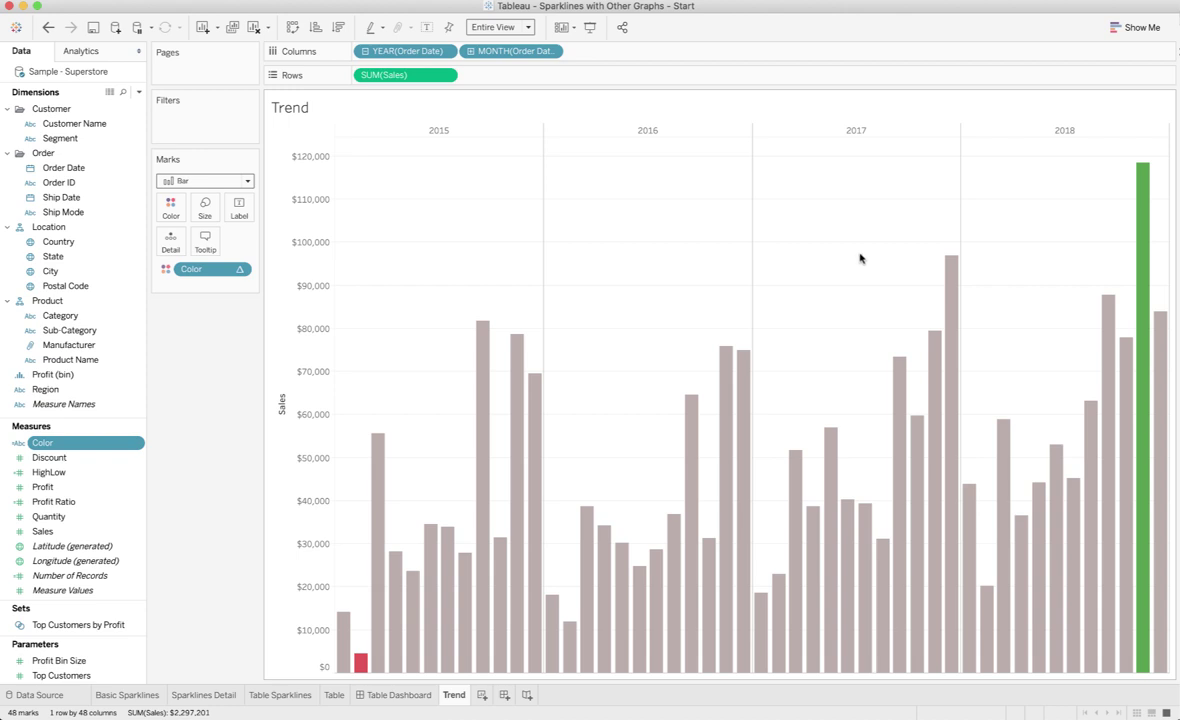
left_click(529, 28)
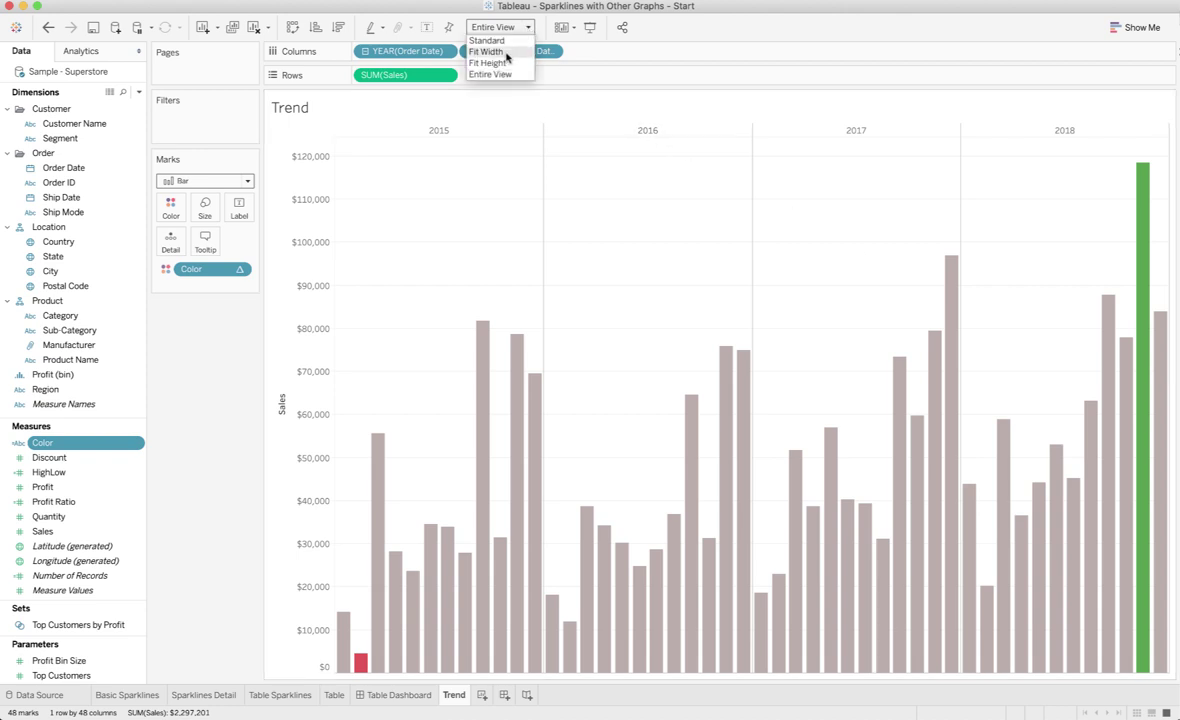
left_click(506, 53)
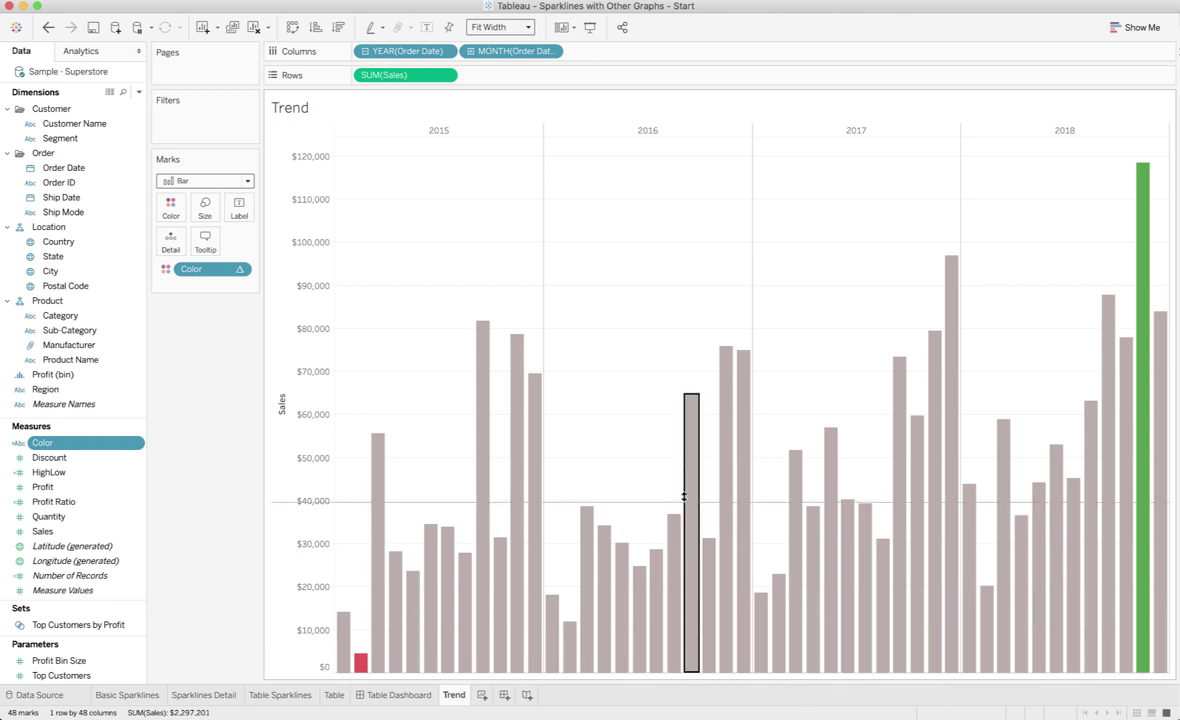
left_click_drag(692, 416, 697, 340)
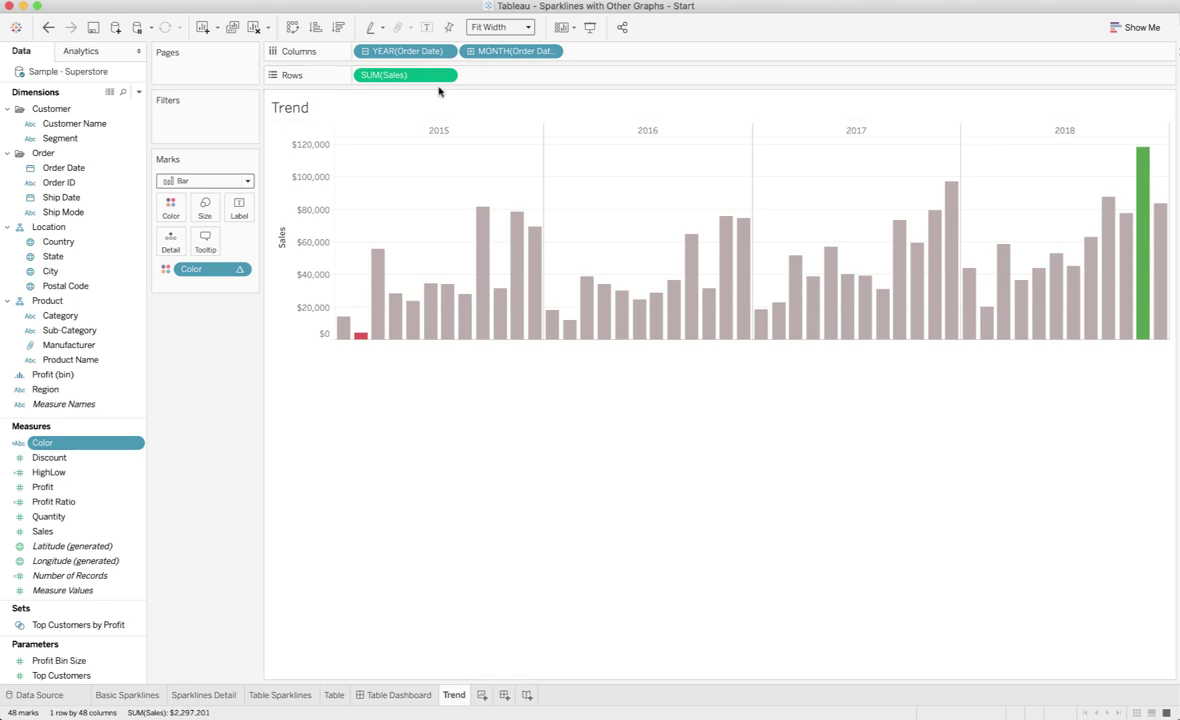
Format YEAR(Order Date) borders so the row and column dividers are None
right_click(415, 56)
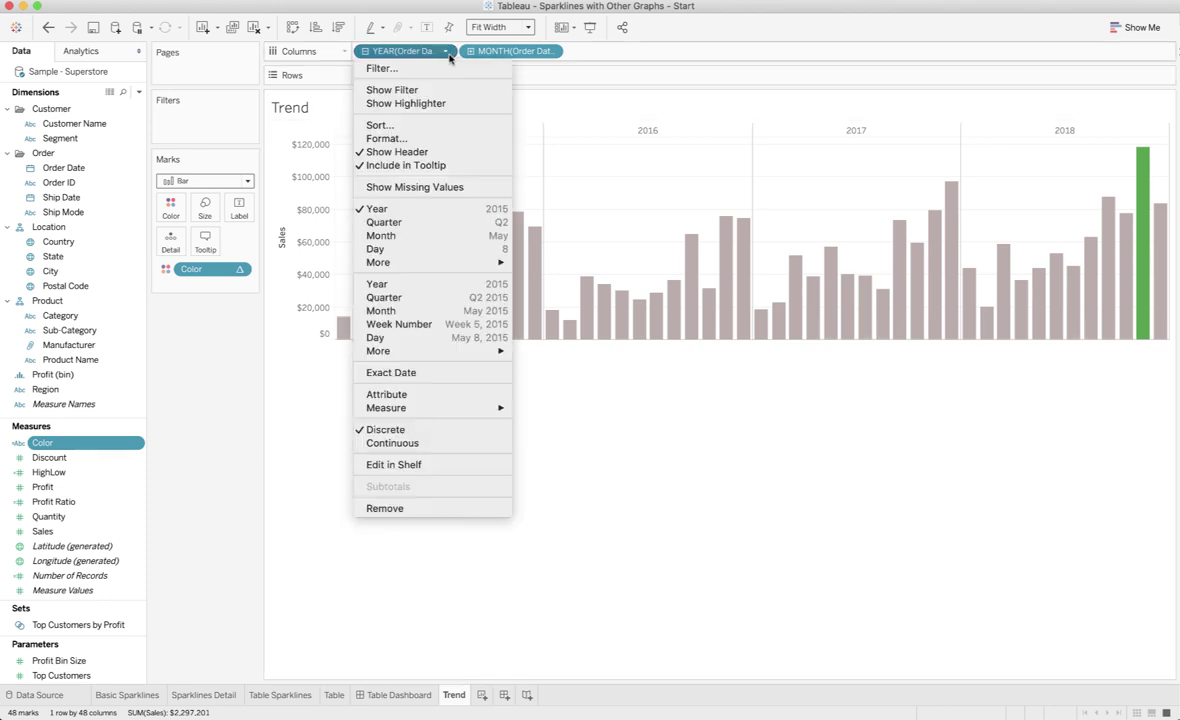
left_click(437, 140)
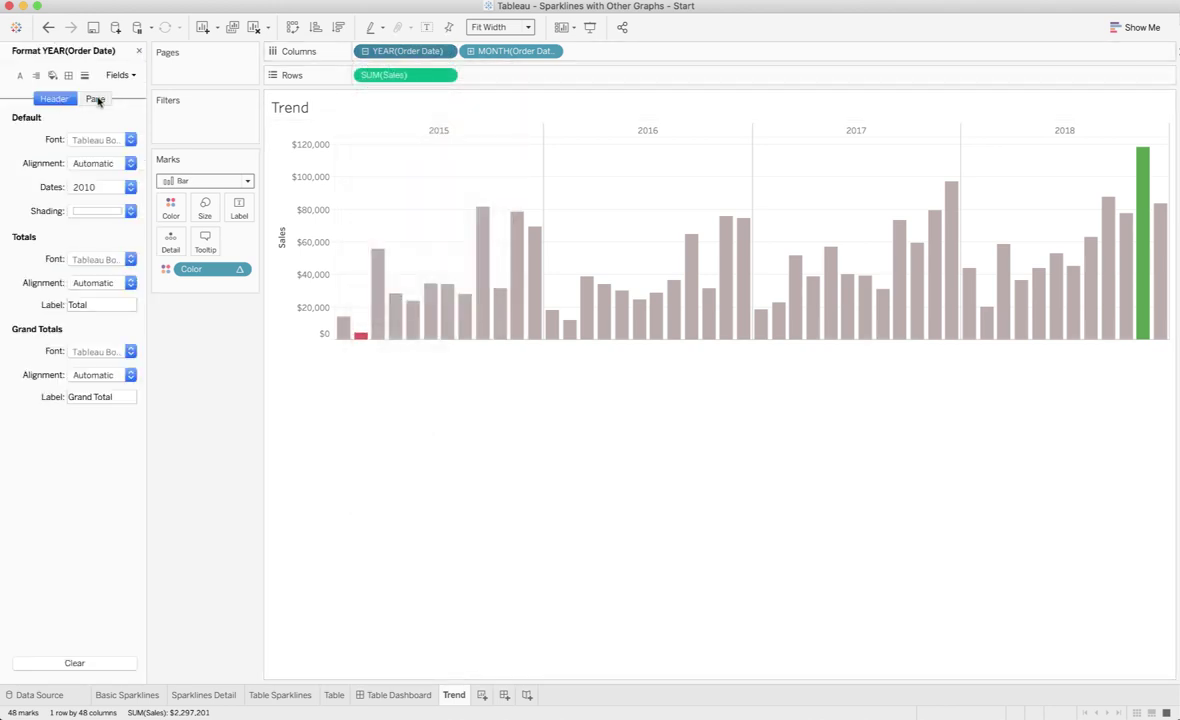
left_click(95, 98)
left_click(68, 75)
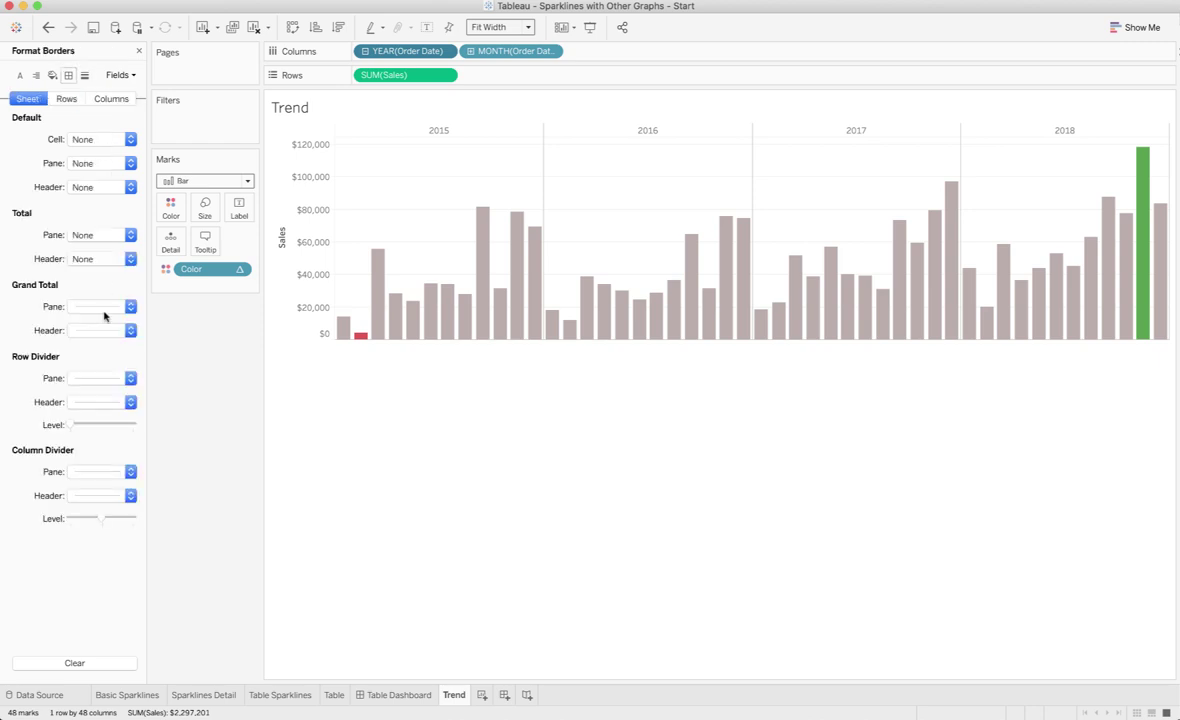
left_click(98, 378)
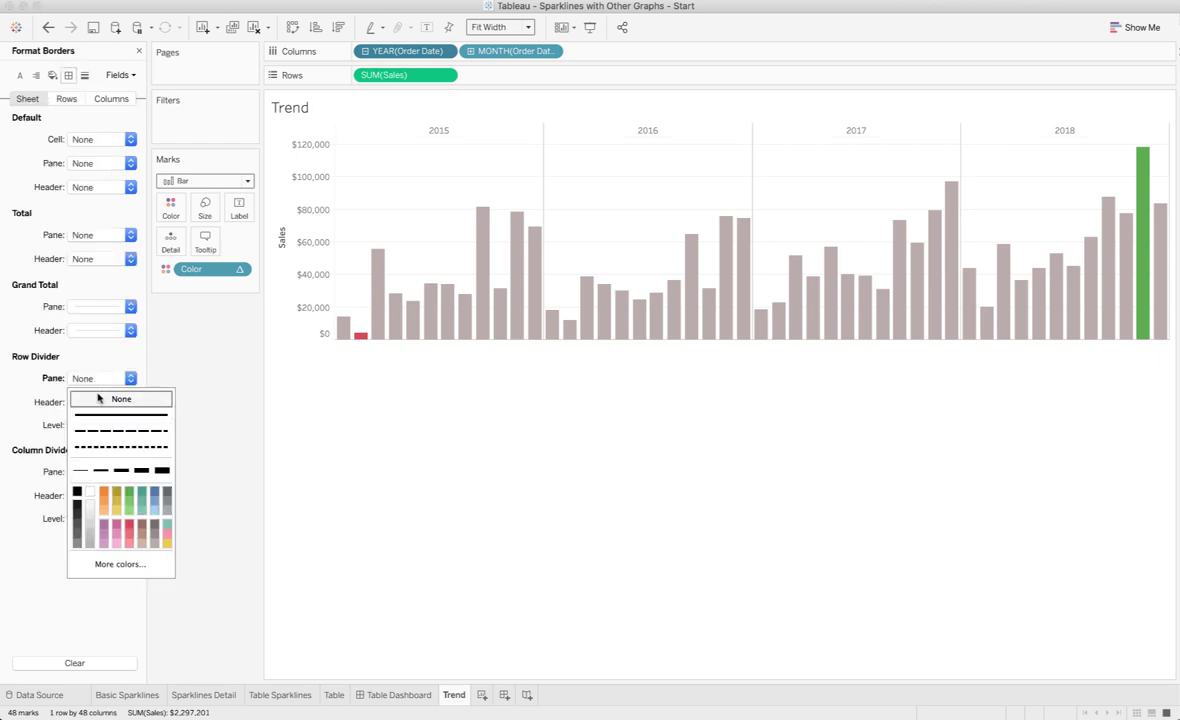
left_click(100, 398)
left_click(98, 471)
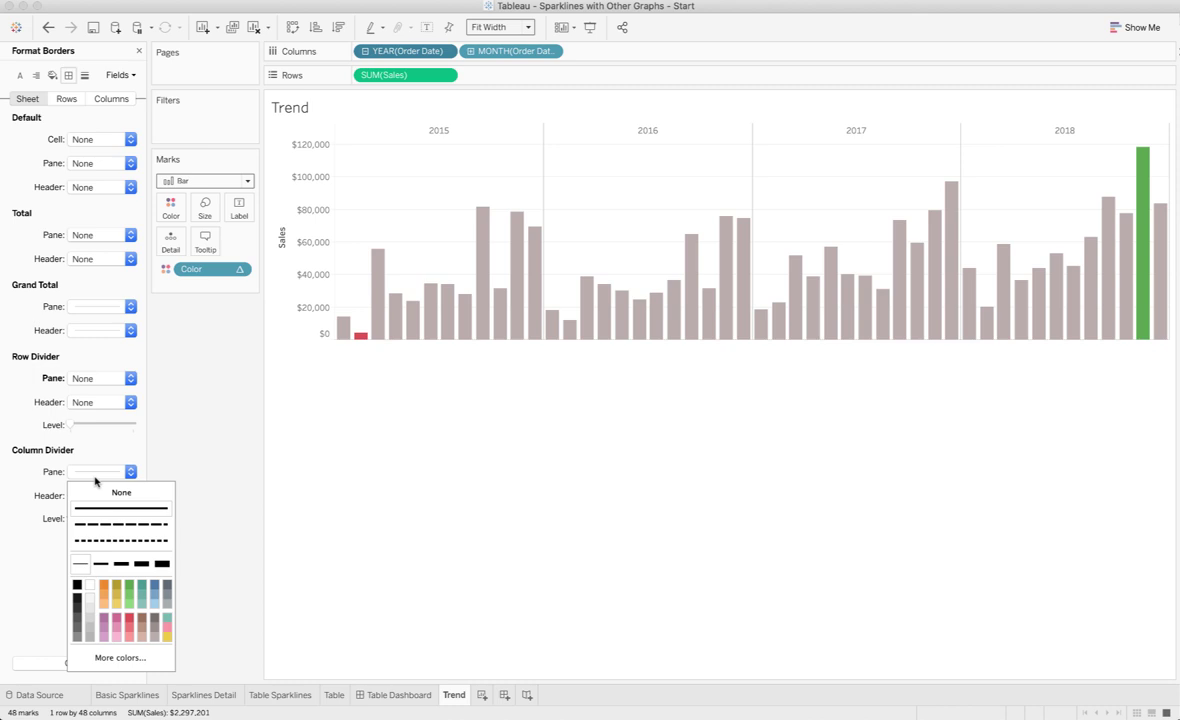
Set zero, reference, trend, drop and row grid lines to None
left_click(84, 75)
left_click(88, 163)
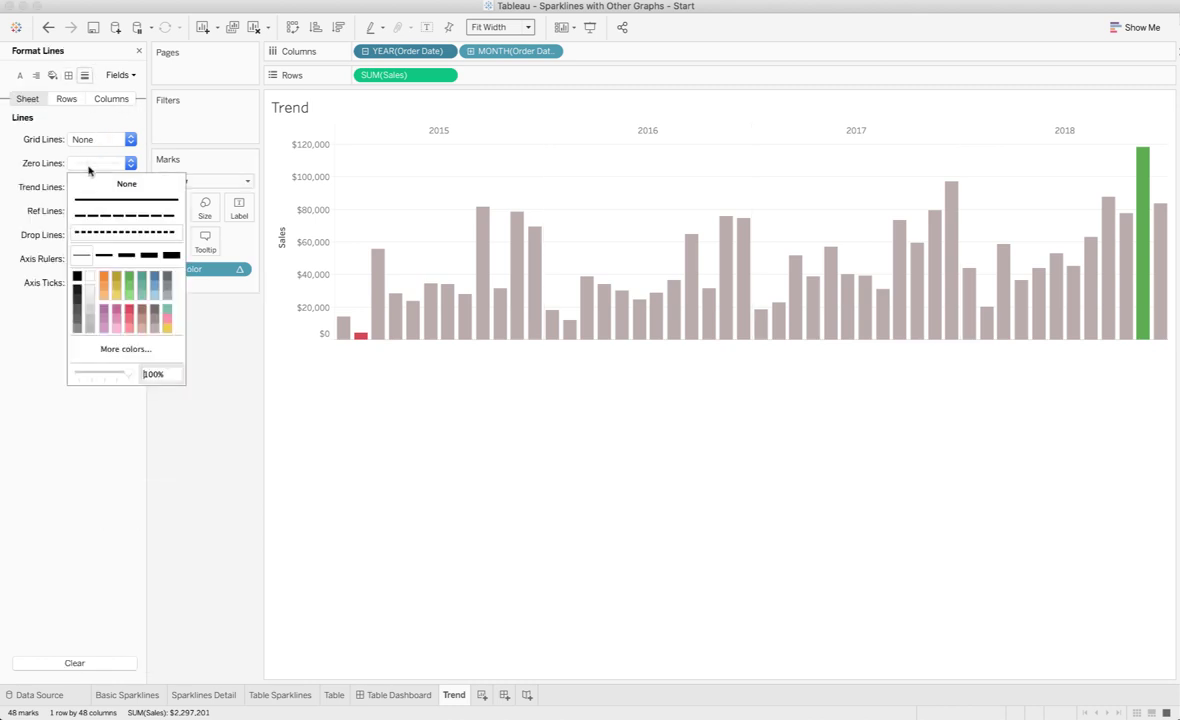
left_click(25, 205)
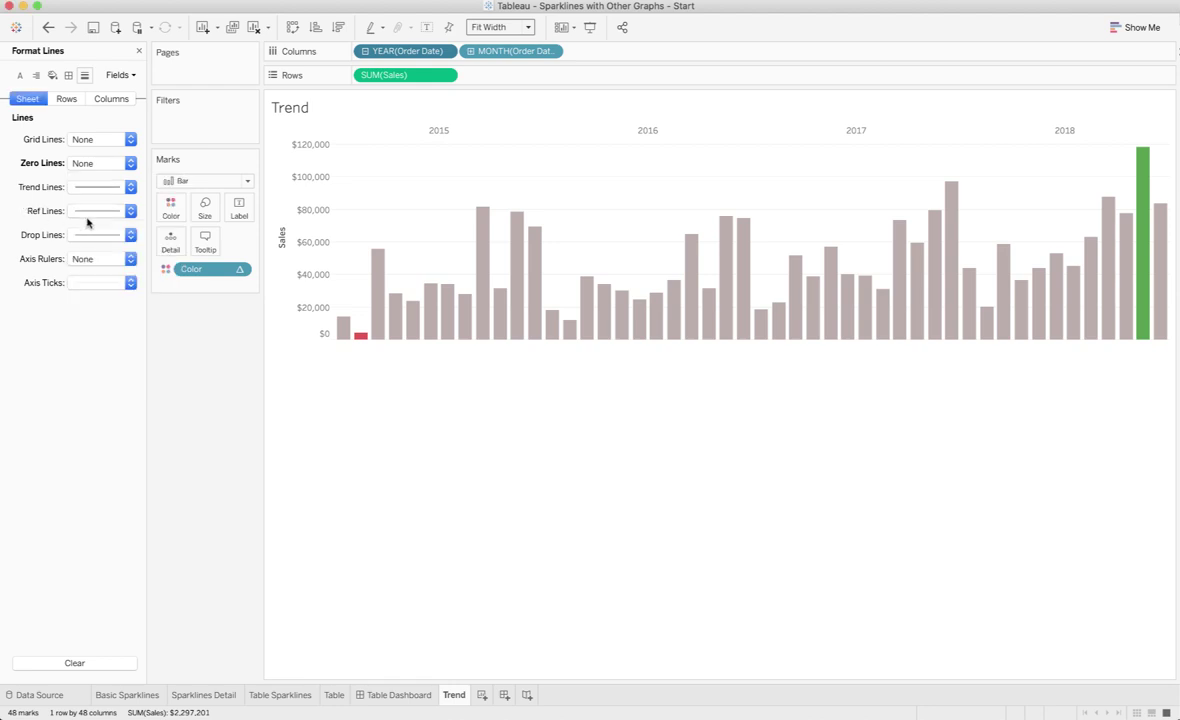
left_click(87, 211)
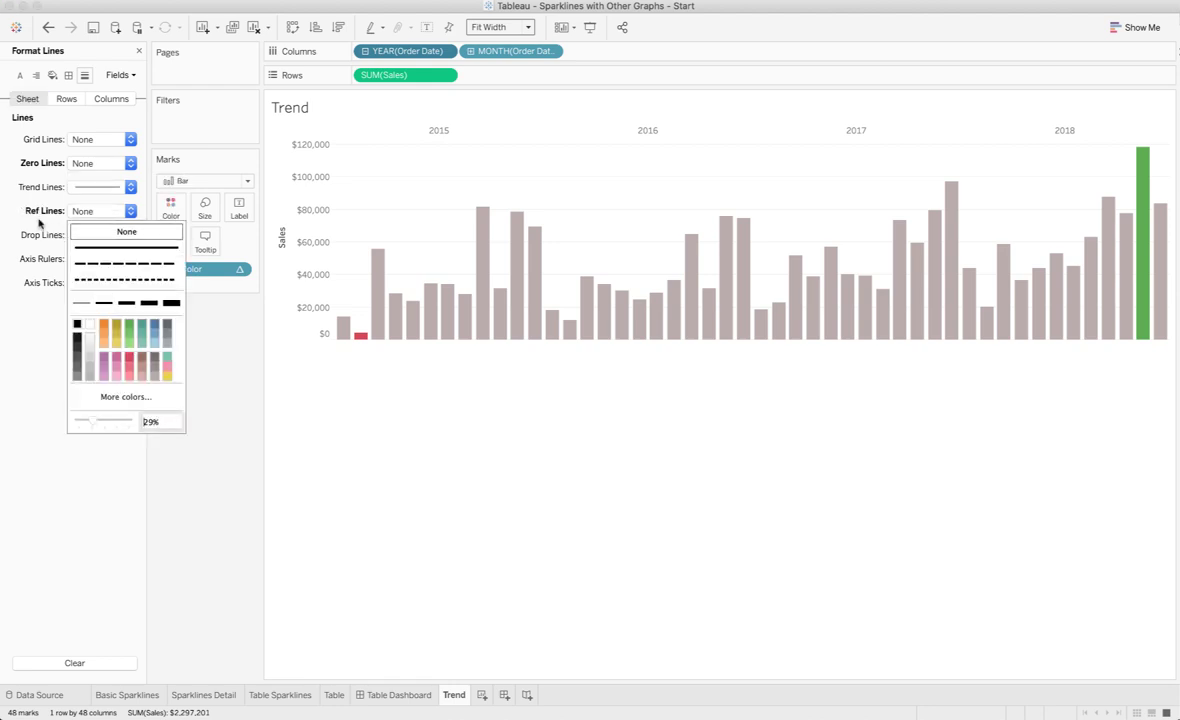
left_click(80, 187)
left_click(96, 205)
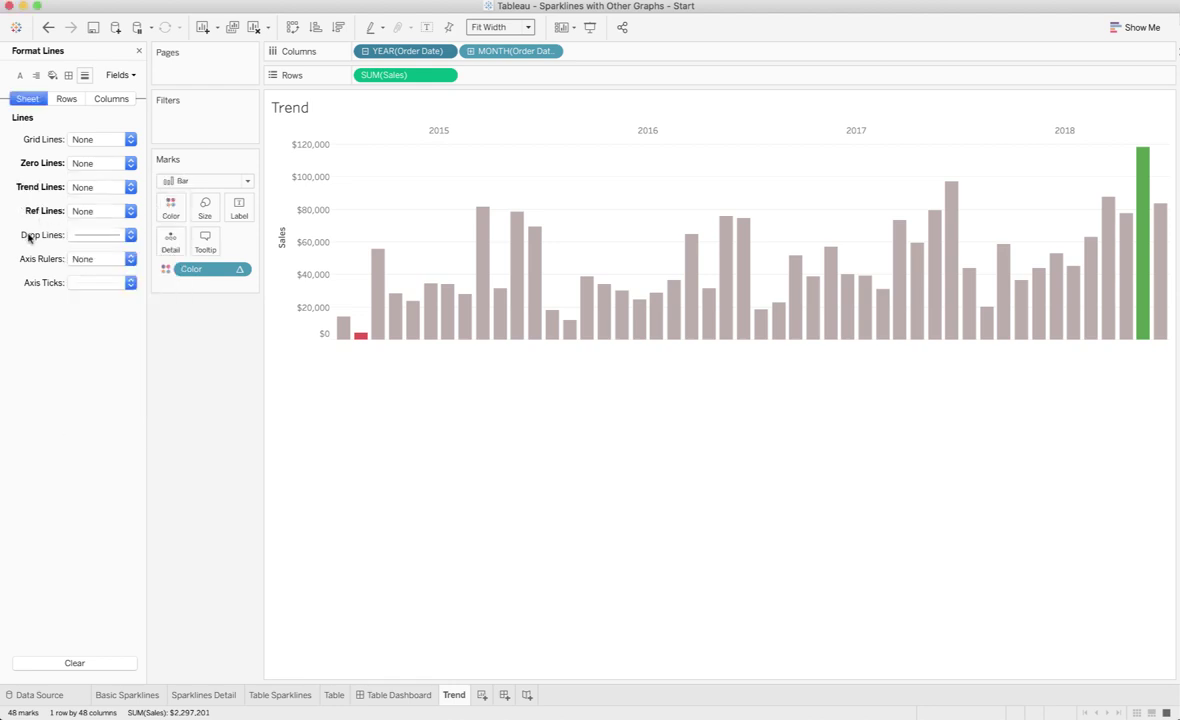
left_click(87, 235)
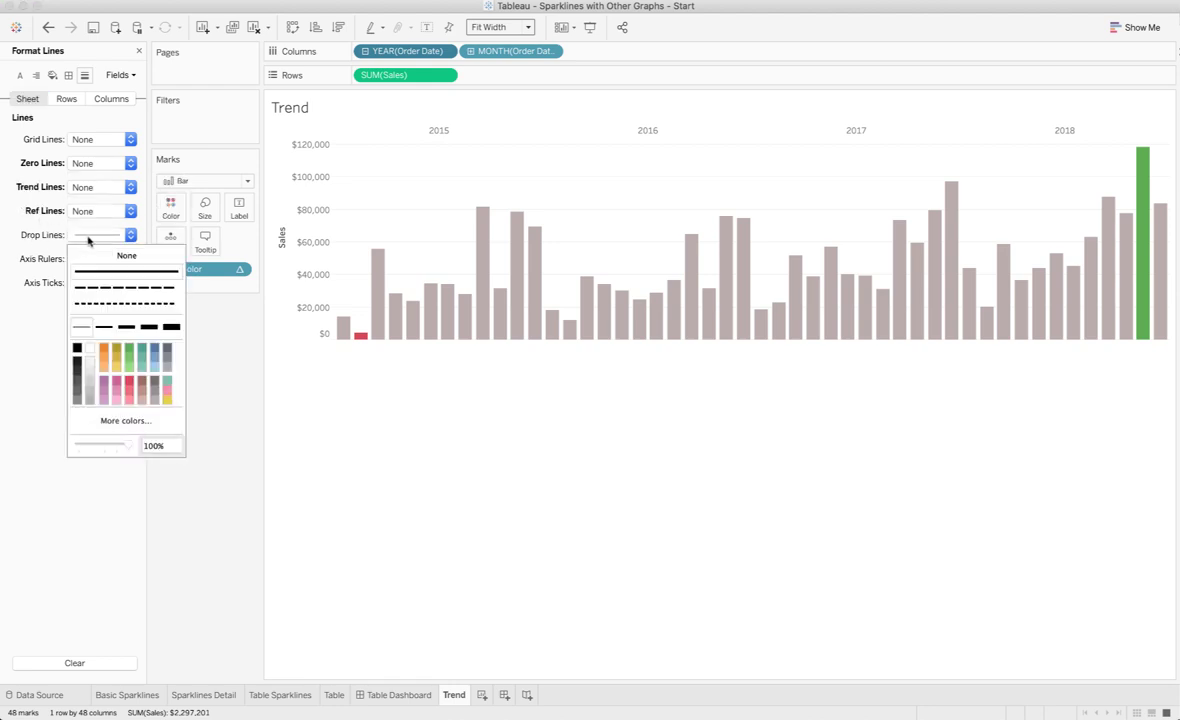
left_click(70, 100)
left_click(100, 140)
left_click(105, 158)
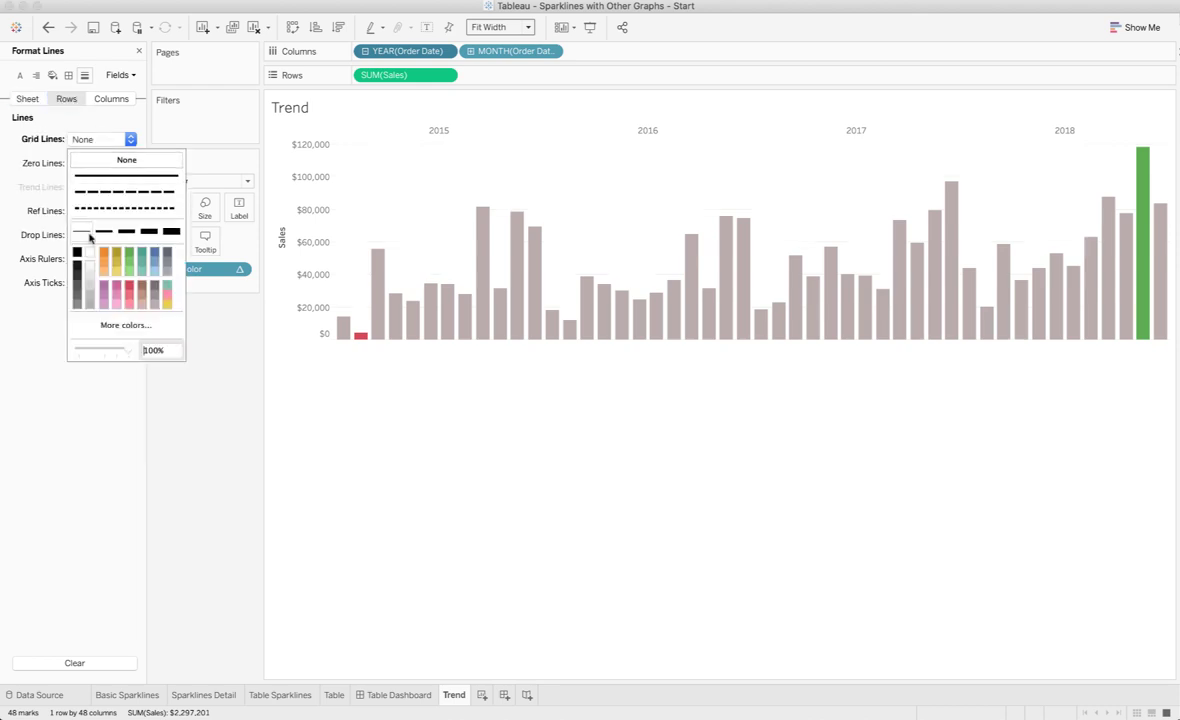
left_click(278, 527)
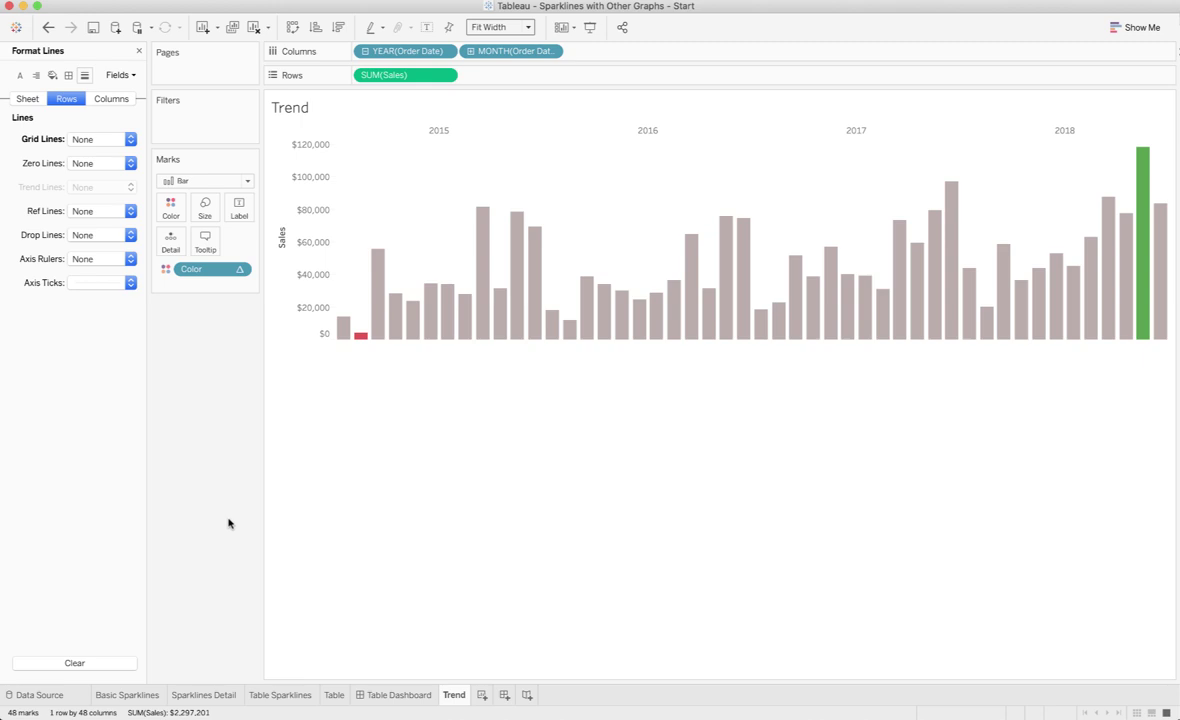
Create a new dashboard named 'Sparklines Detail Dashboard'
left_click(504, 696)
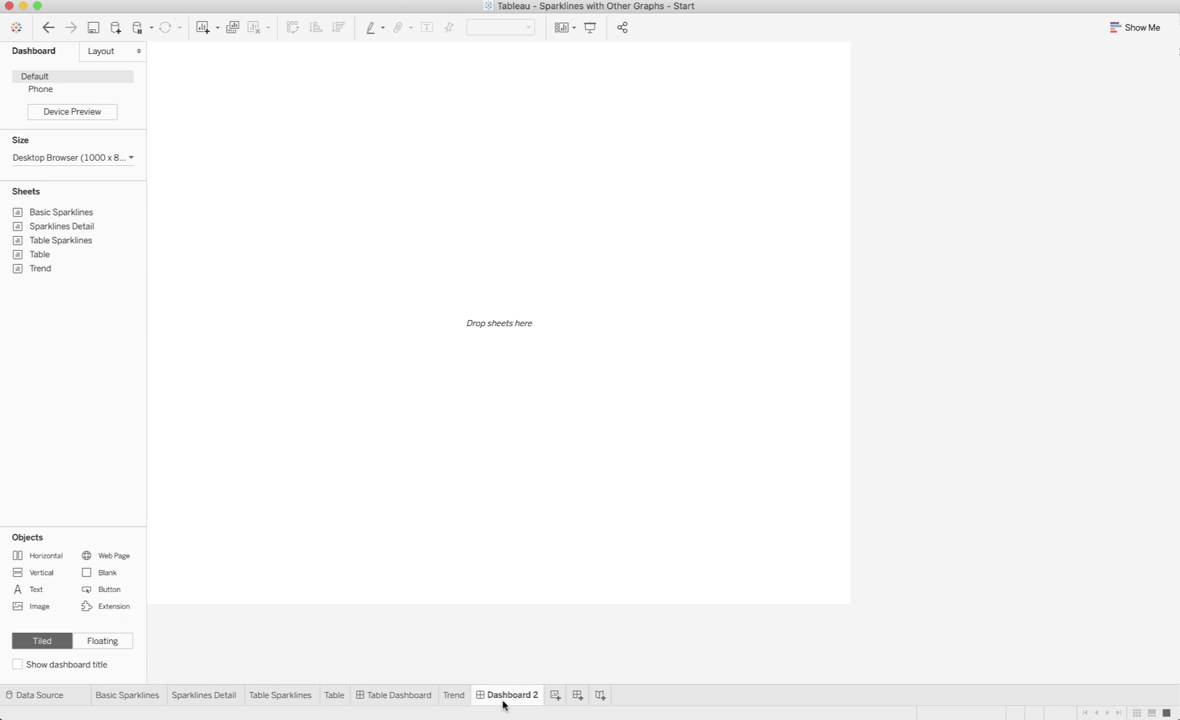
double_click(506, 697)
type("Sparklines Detaile")
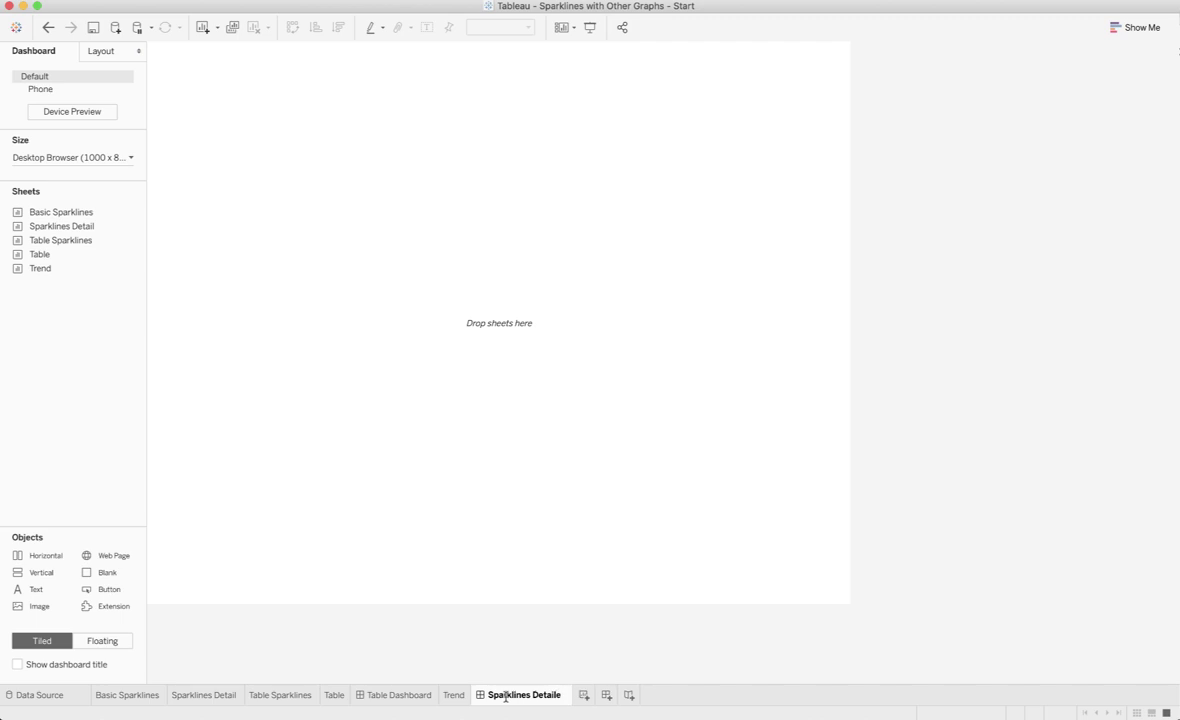
key("BackSpace")
type("Dashboard")
key("Return")
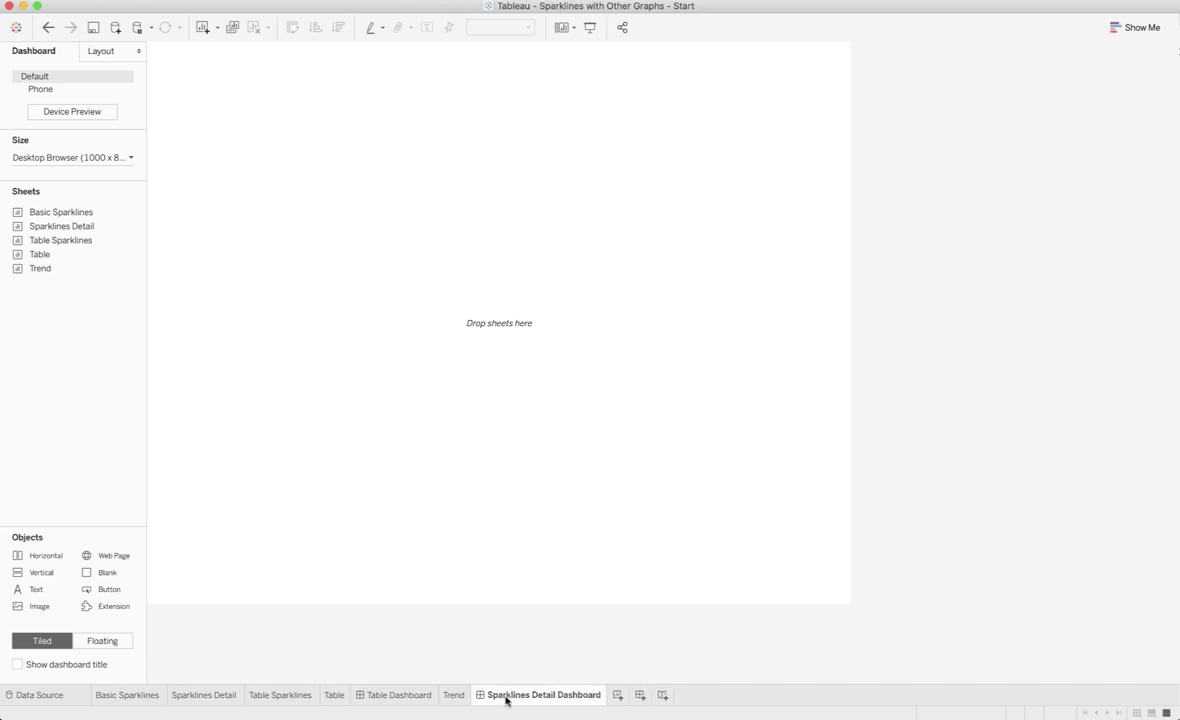
Set the dashboard's fixed size height to 300 px
left_click(97, 157)
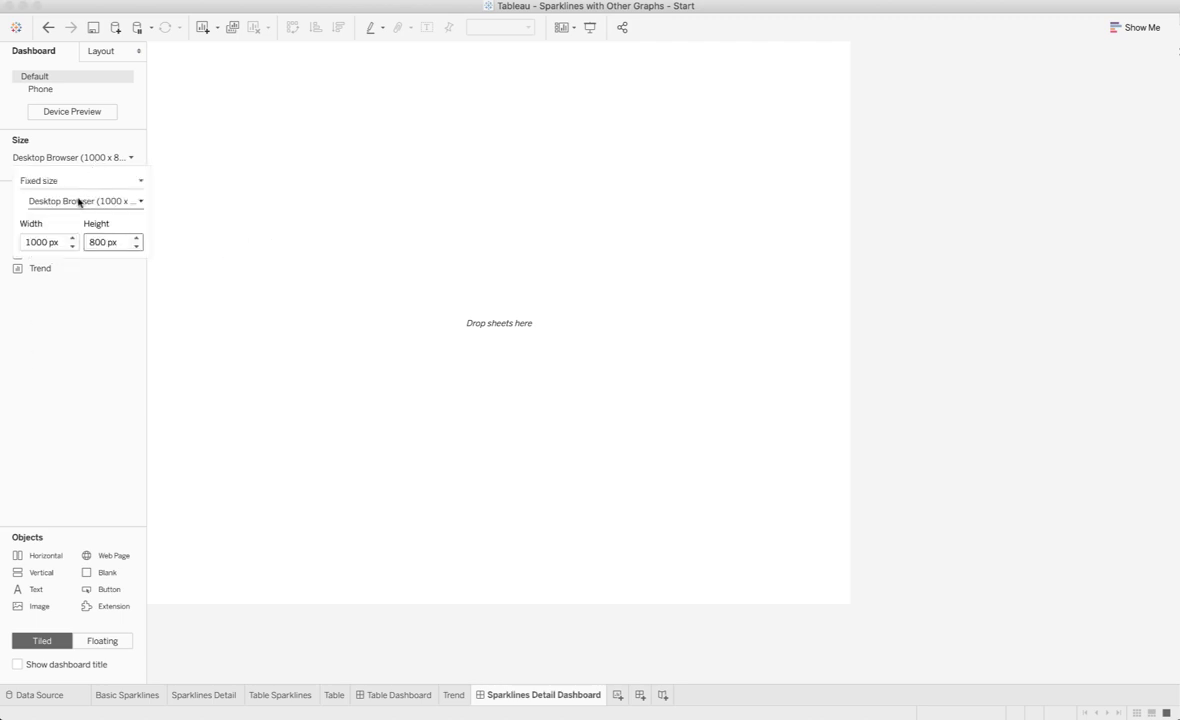
double_click(108, 242)
type("3")
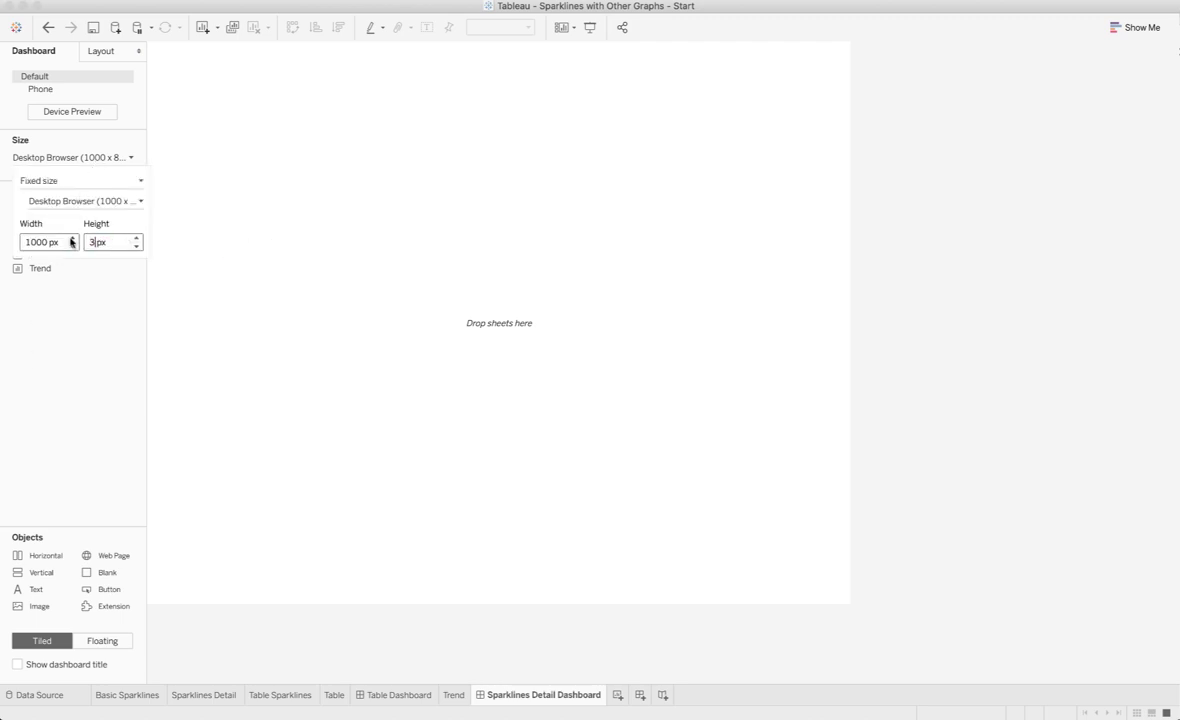
type("00")
left_click(71, 303)
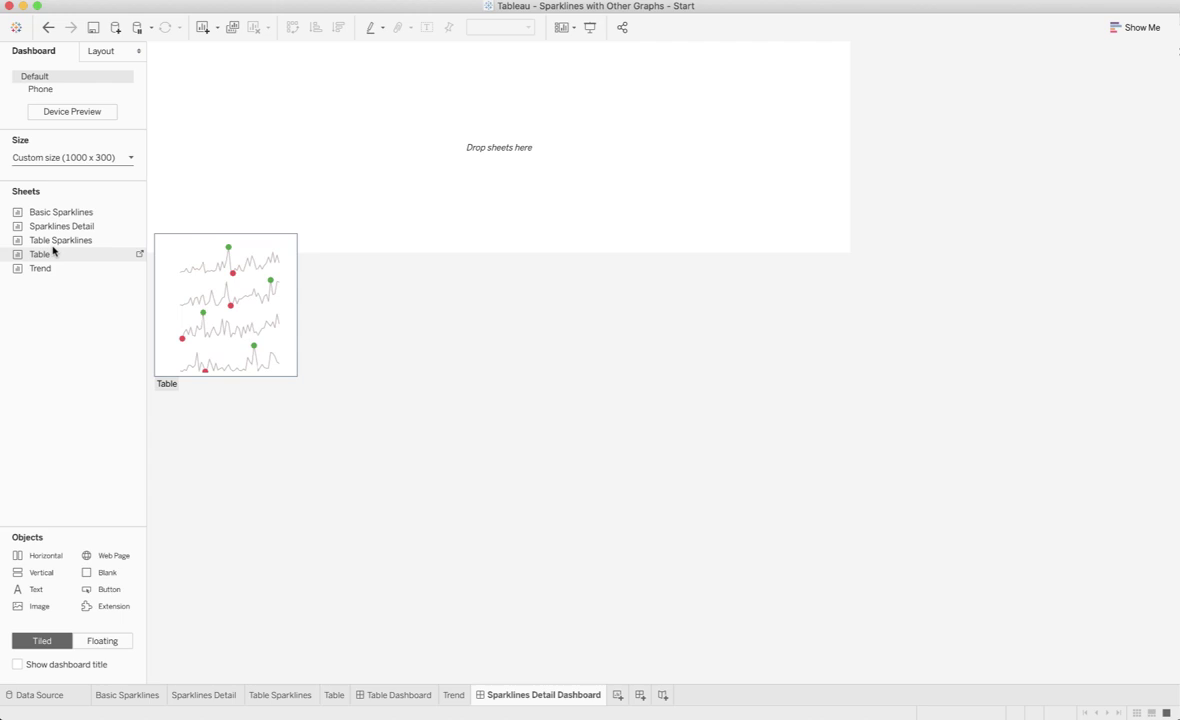
left_click_drag(55, 226, 256, 194)
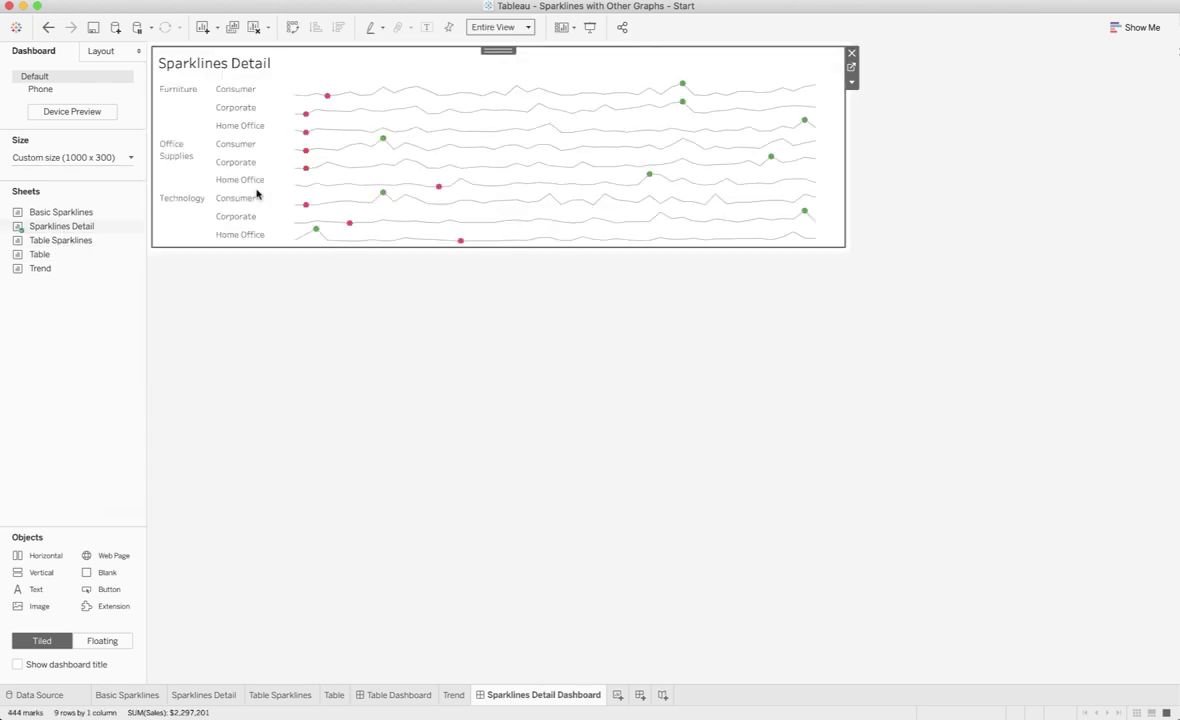
mouse_move(52, 266)
left_mouse_down()
mouse_move(664, 218)
mouse_move(694, 166)
left_mouse_up()
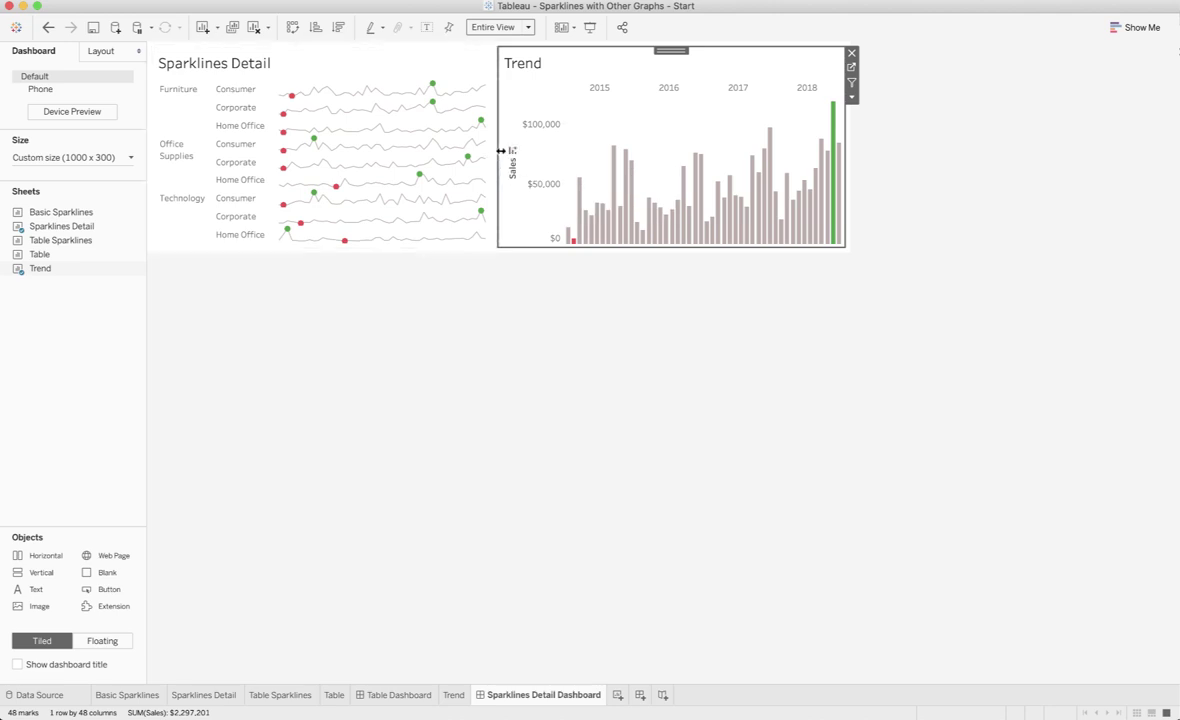
left_click_drag(496, 152, 412, 148)
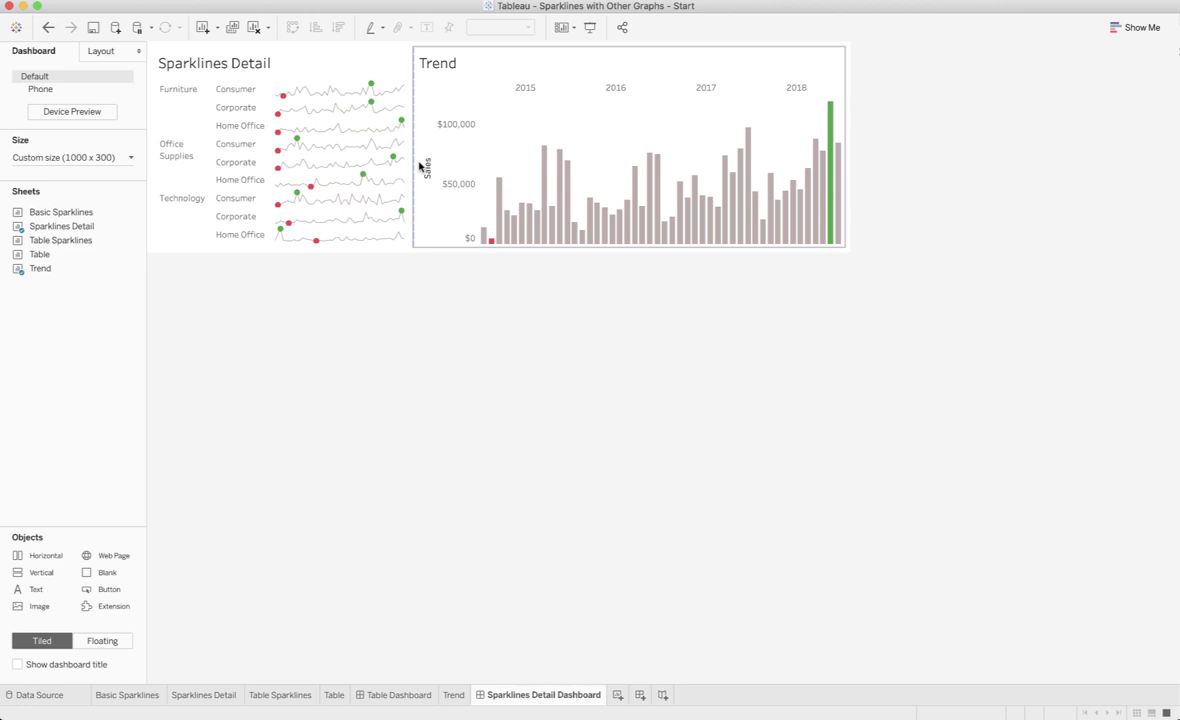
left_click_drag(413, 153, 386, 152)
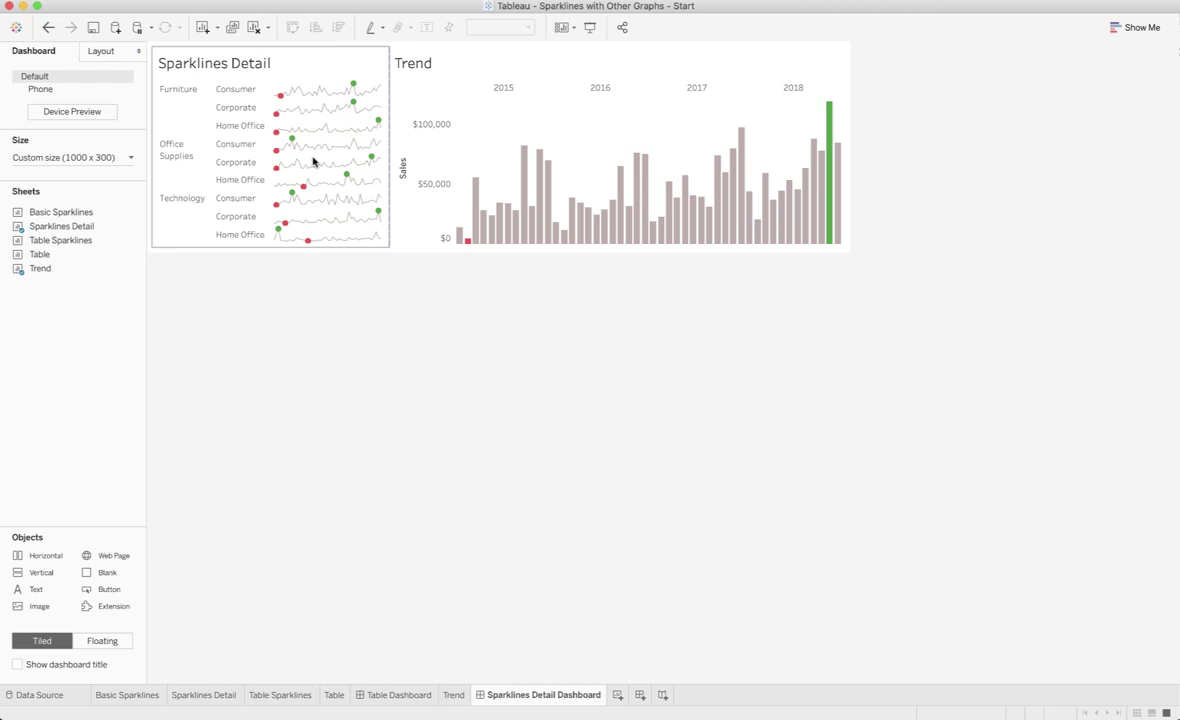
left_click(342, 62)
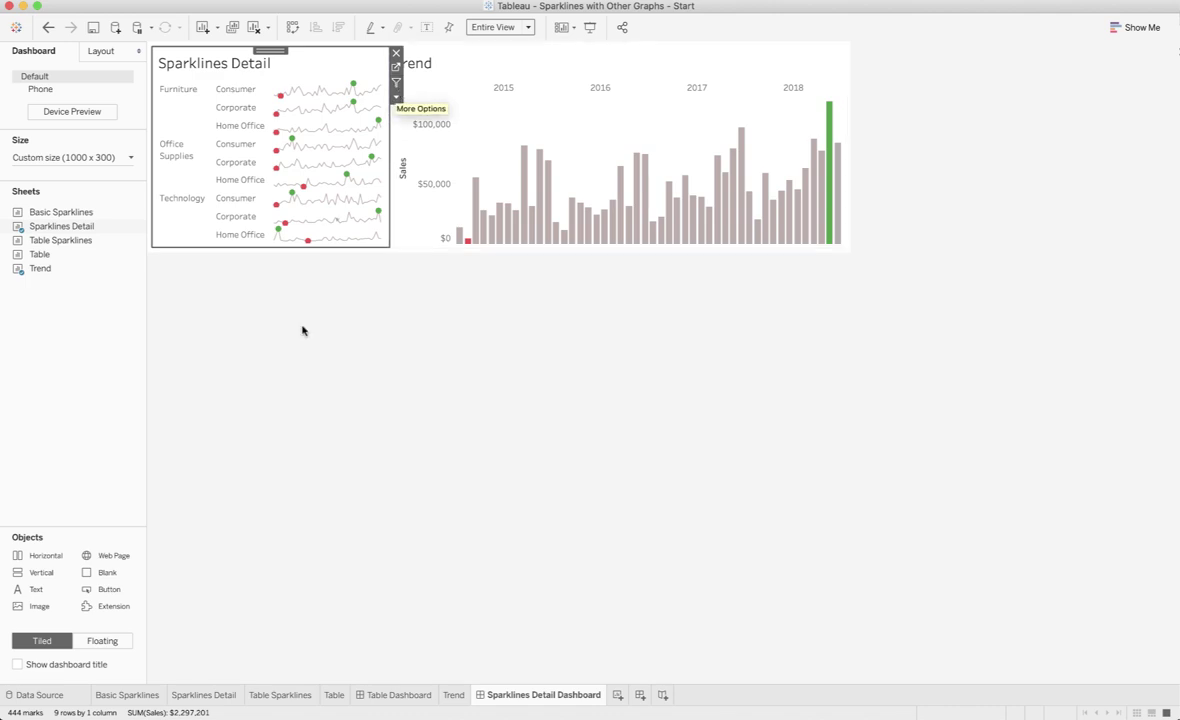
Add a new dashboard filter action with Sparklines Detail as its only source sheet
left_click(285, 455)
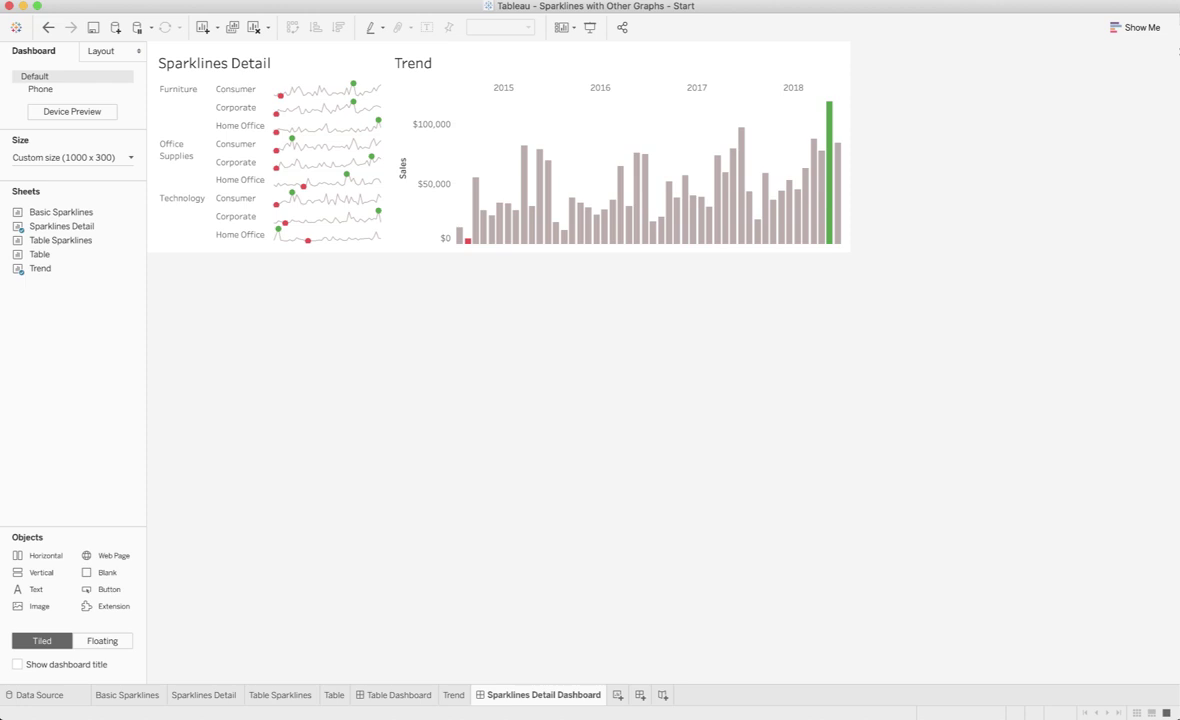
left_click(230, 0)
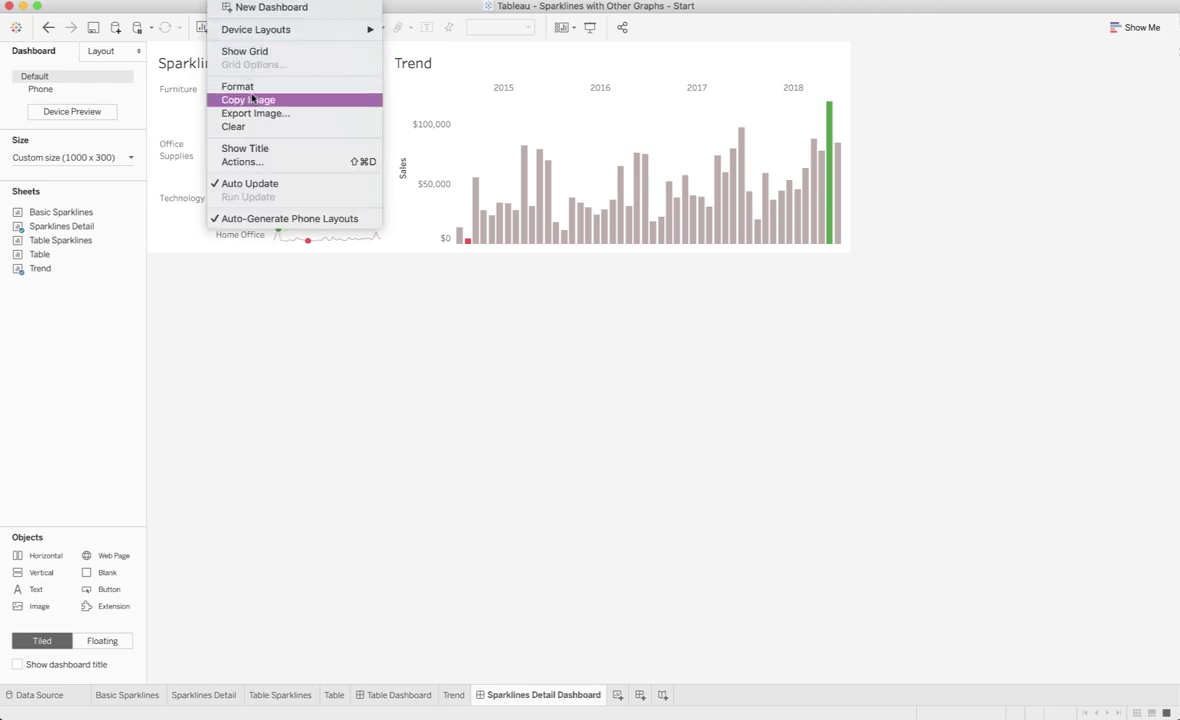
left_click(264, 163)
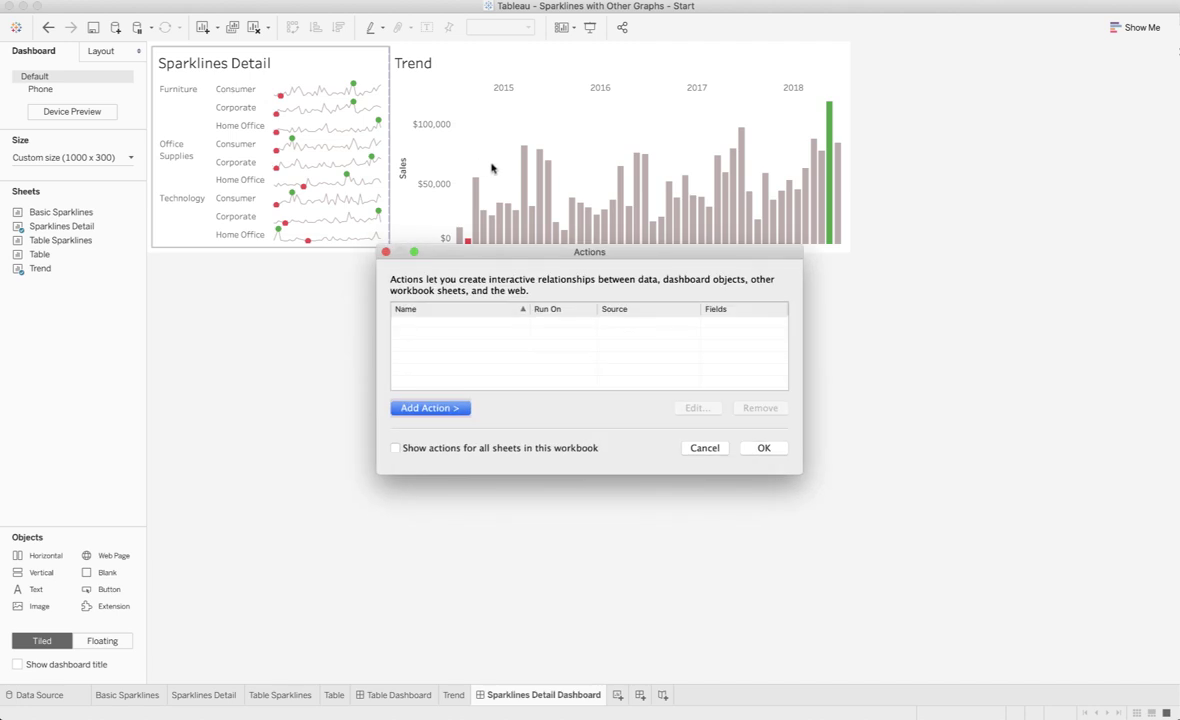
left_click(452, 409)
left_click(509, 408)
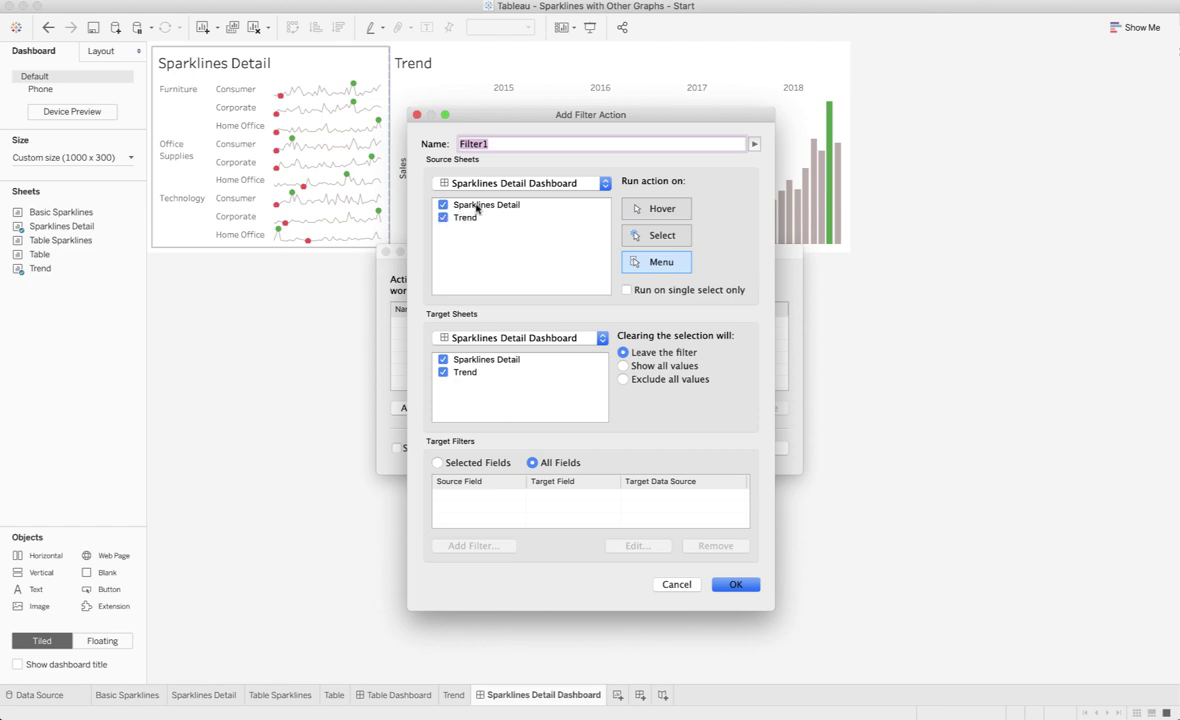
left_click(443, 218)
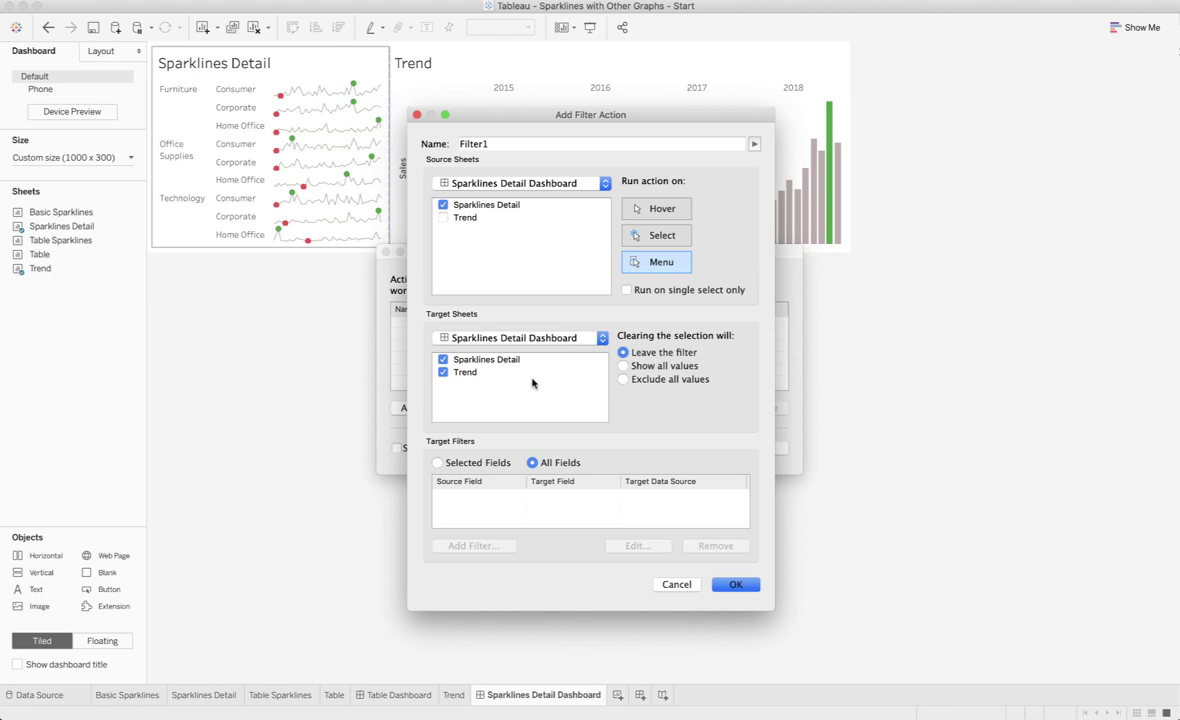
Limit the action to the selected fields Category and Segment and save it as Filter1
left_click(491, 466)
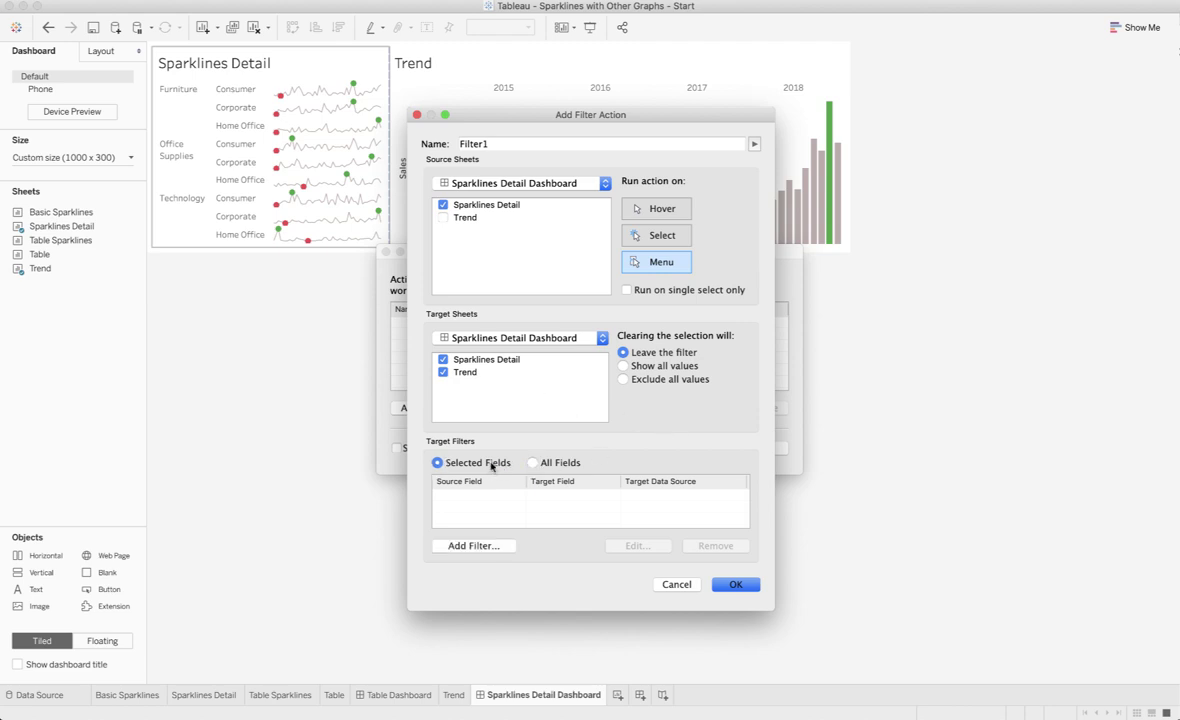
left_click(470, 545)
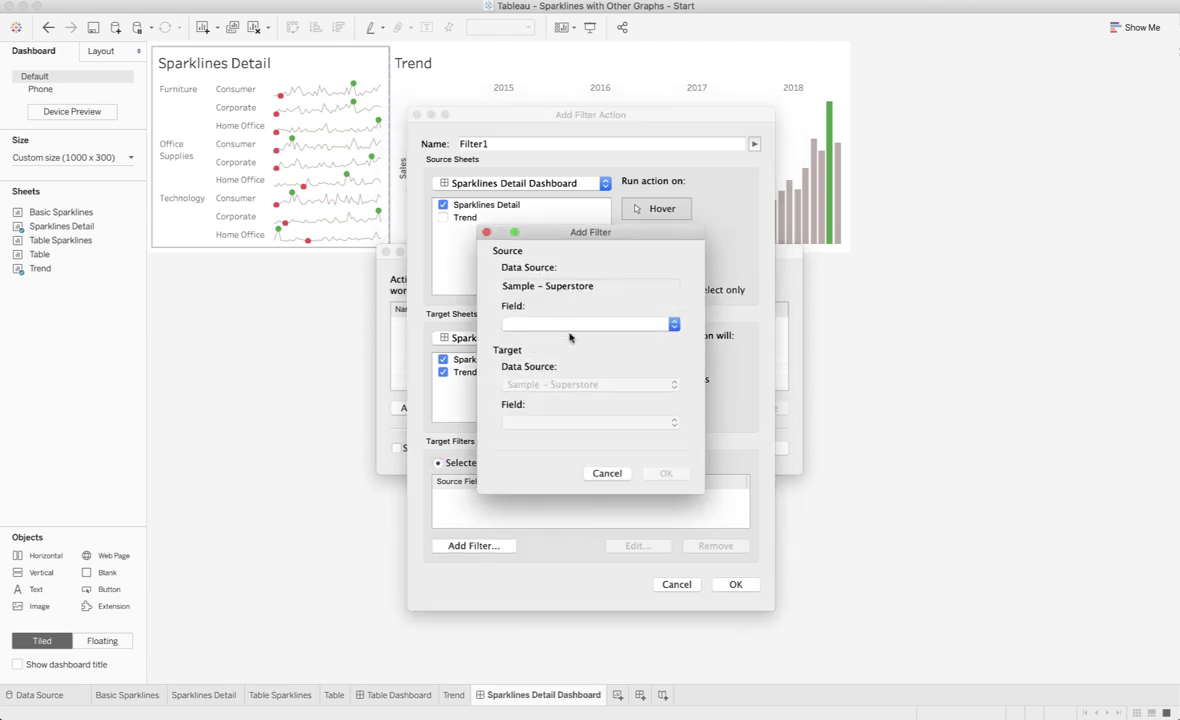
left_click(569, 324)
left_click(545, 359)
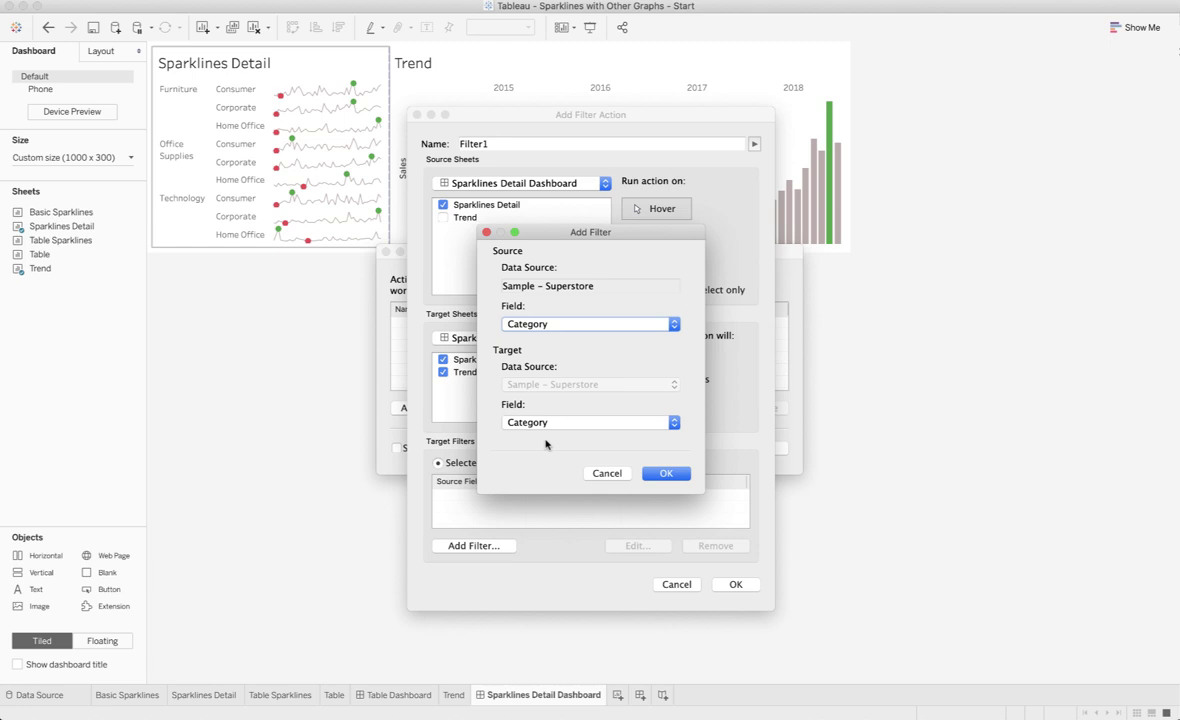
left_click(665, 473)
left_click(491, 548)
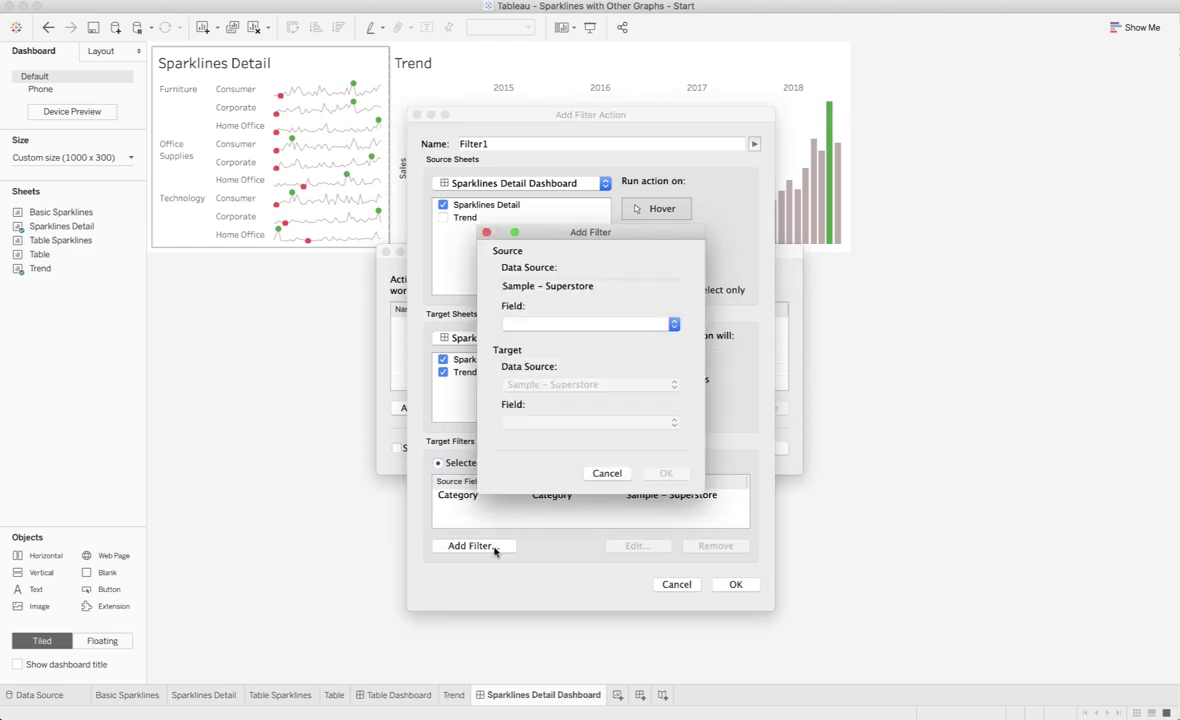
left_click(529, 324)
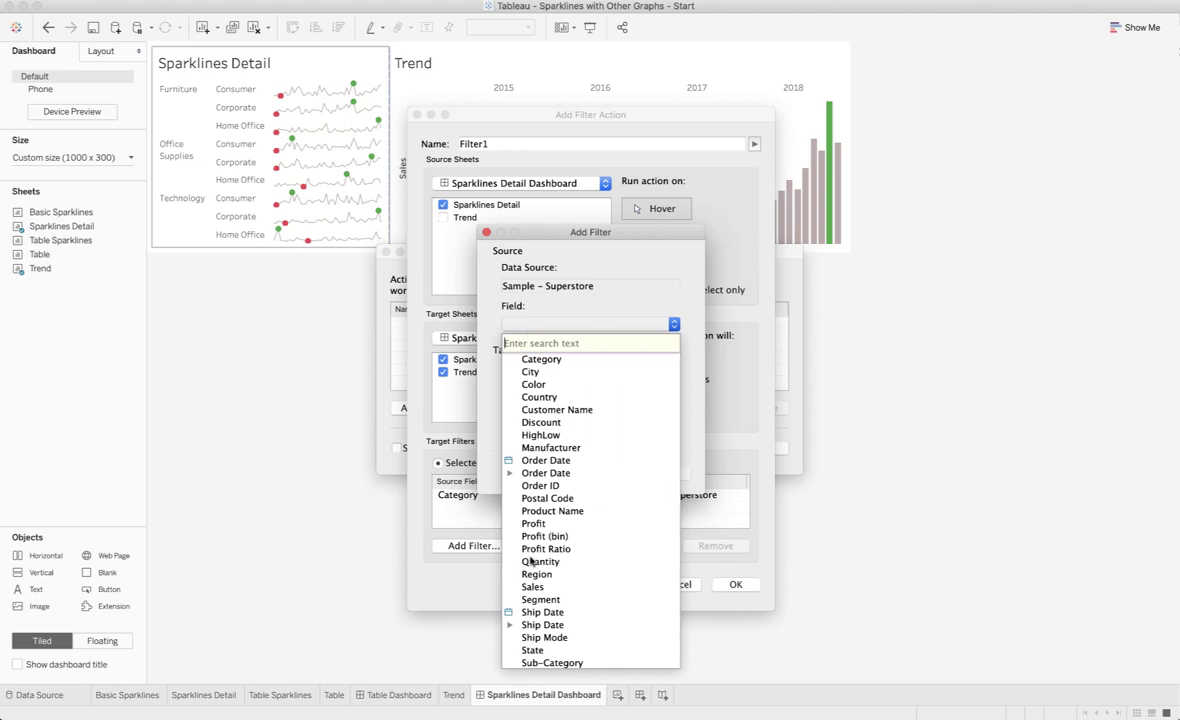
left_click(540, 599)
left_click(665, 473)
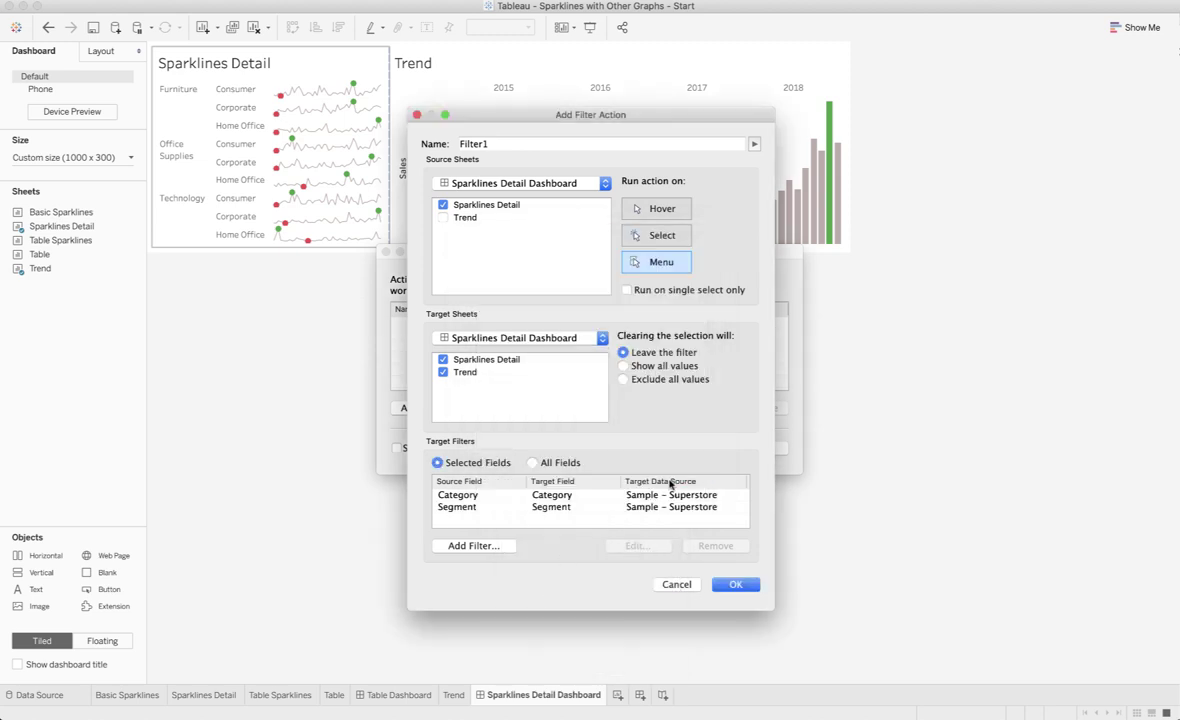
left_click(741, 587)
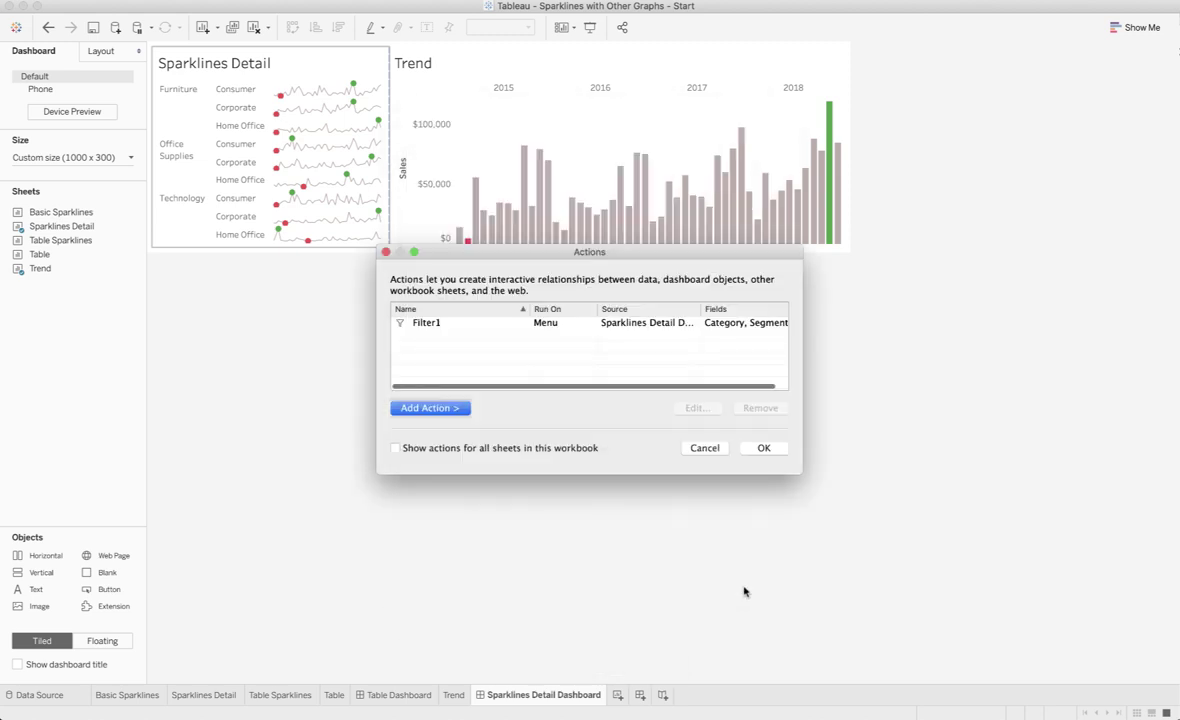
Close the Actions list and select Office Supplies Consumer, which shows Filter1 only as a tooltip link
left_click(763, 448)
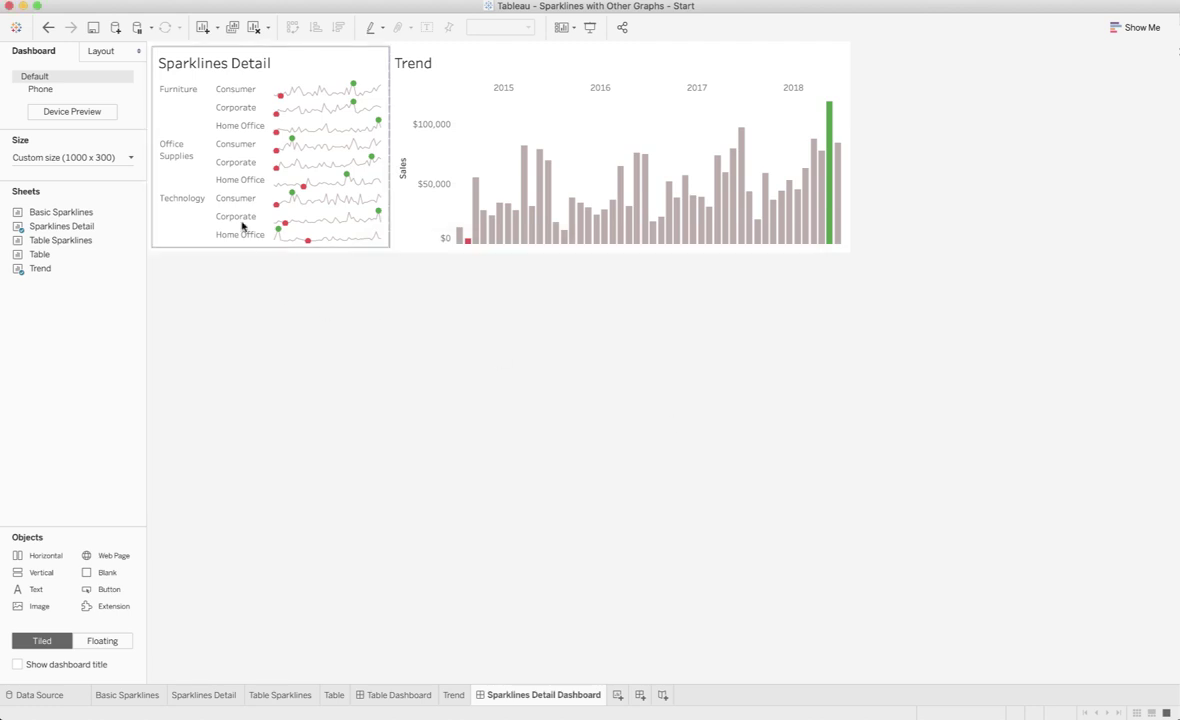
left_click(241, 146)
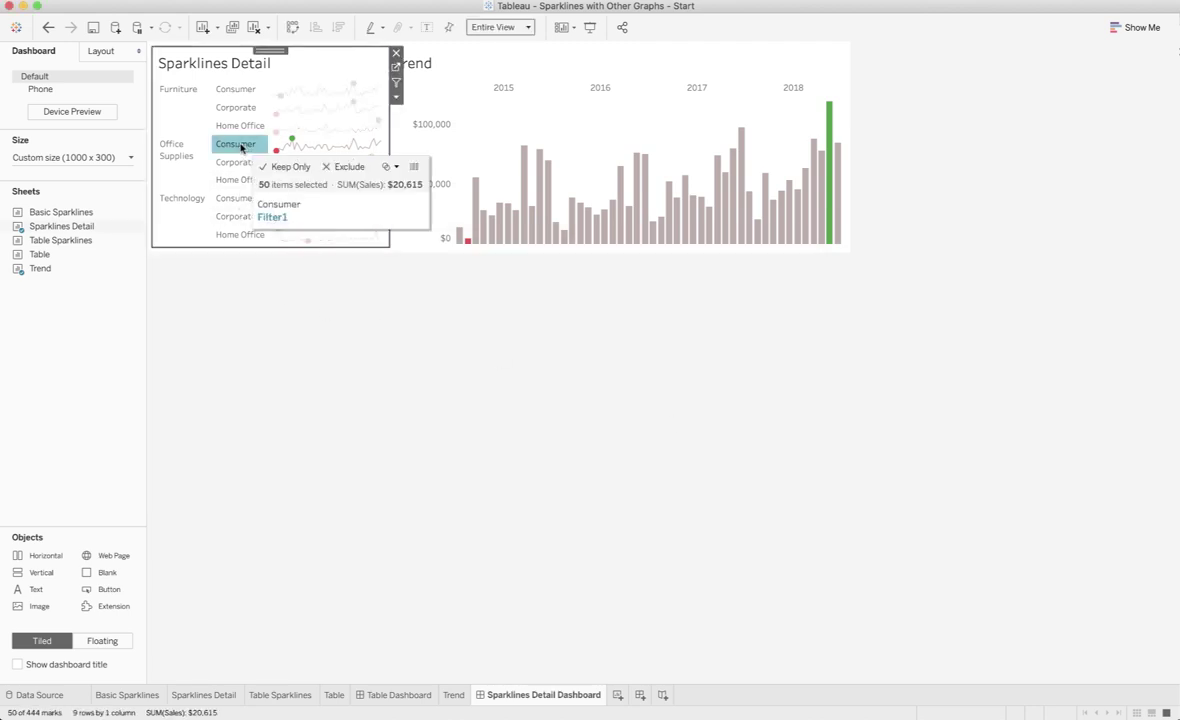
left_click(236, 146)
left_click(233, 147)
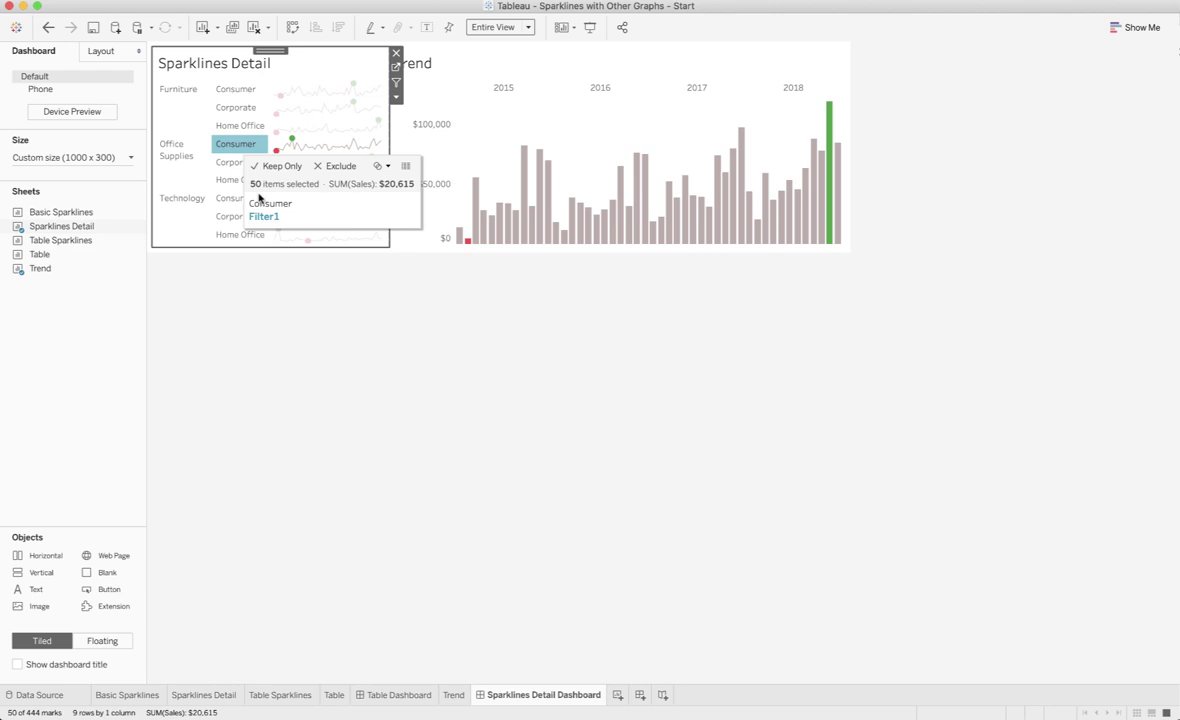
left_click(237, 308)
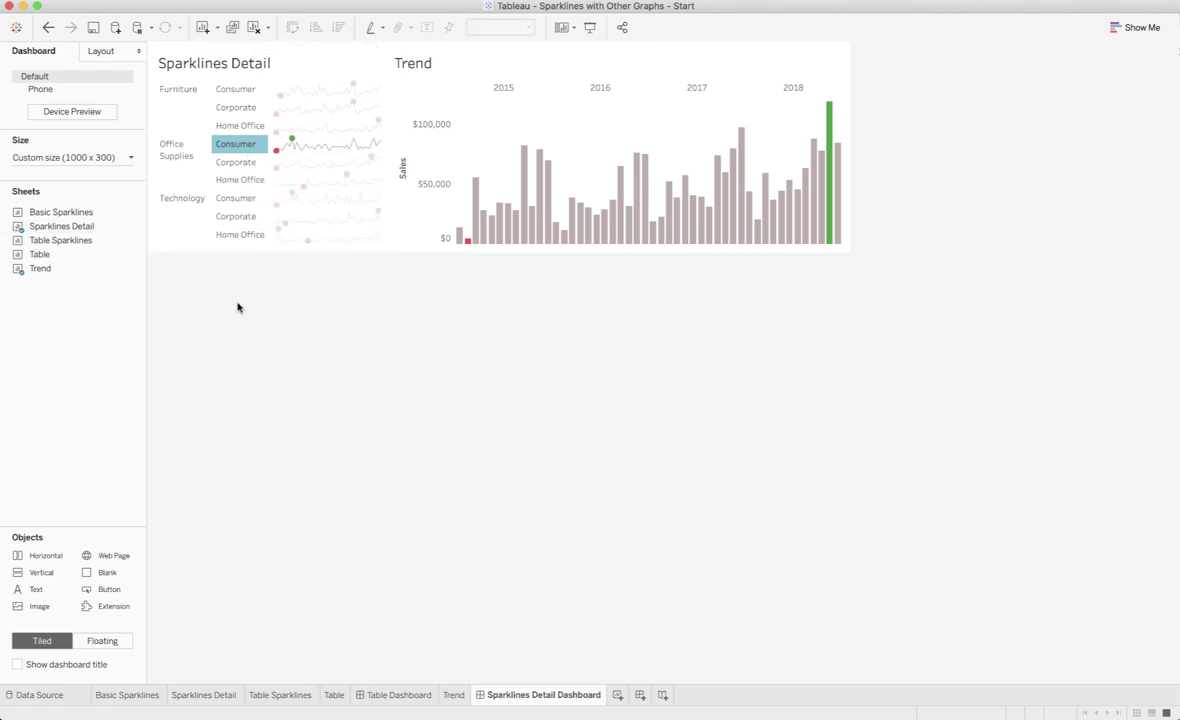
left_click(242, 145)
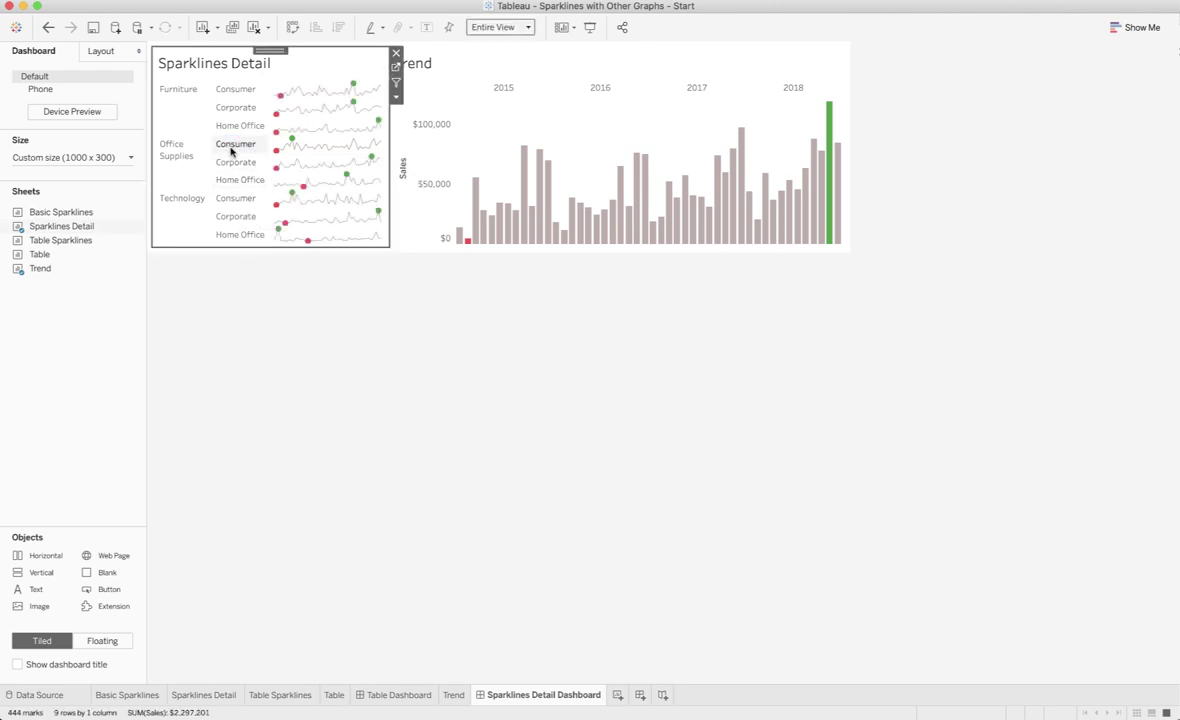
left_click(231, 150)
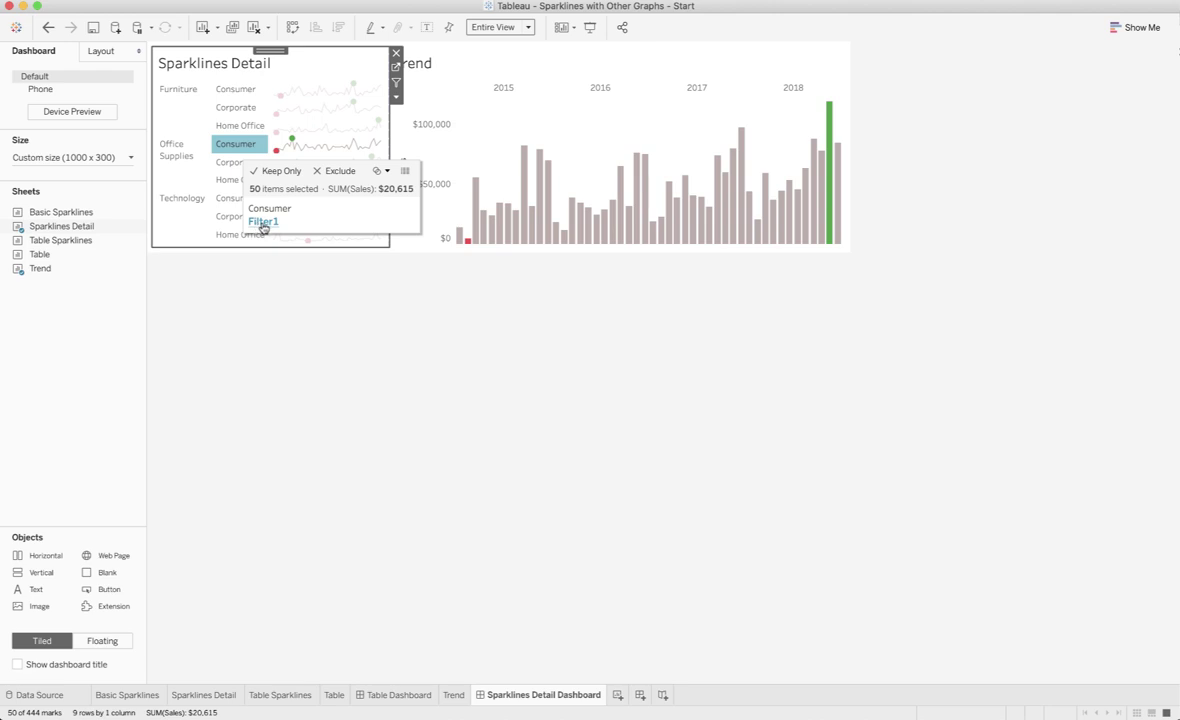
Edit Filter1 so it runs on Select instead of Menu, then close the Actions list
left_click(235, 0)
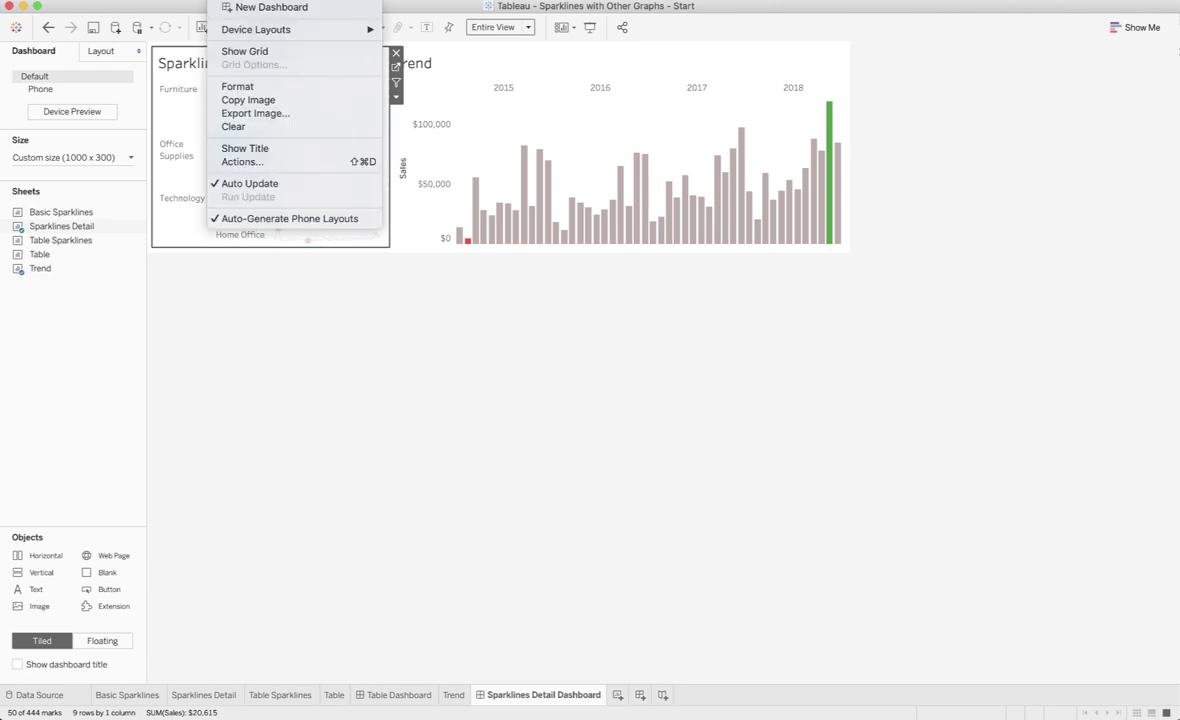
left_click(245, 161)
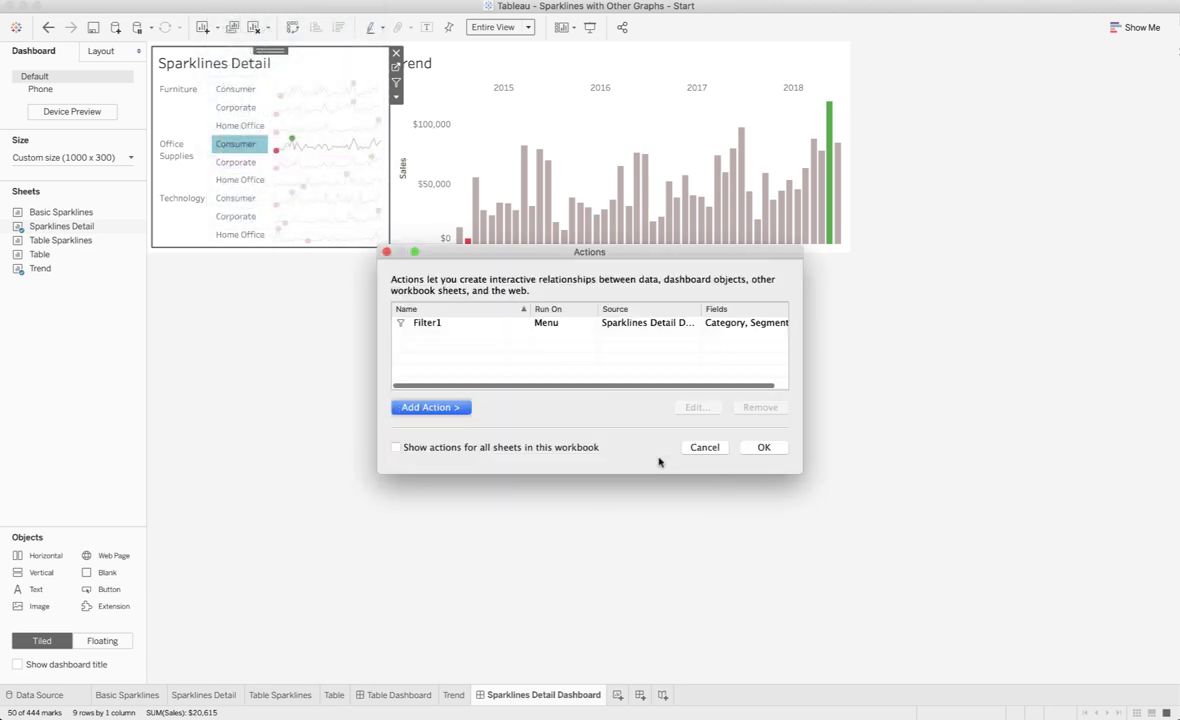
left_click(461, 408)
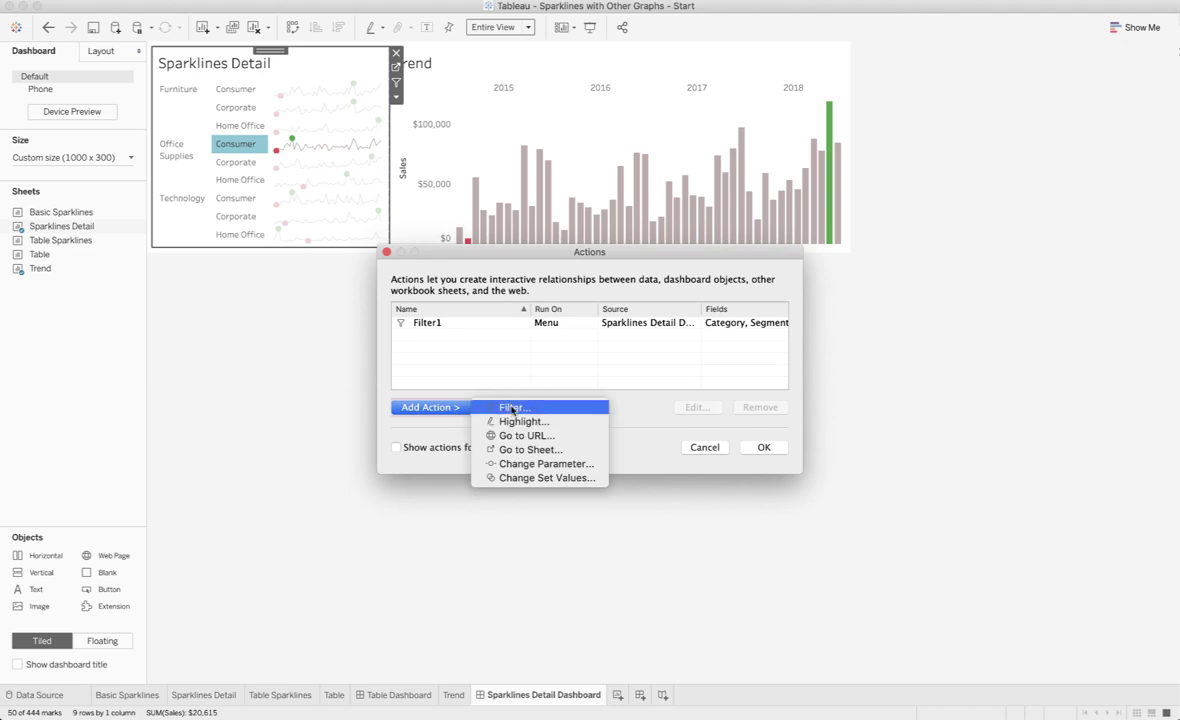
left_click(603, 382)
left_click(617, 322)
left_click(697, 407)
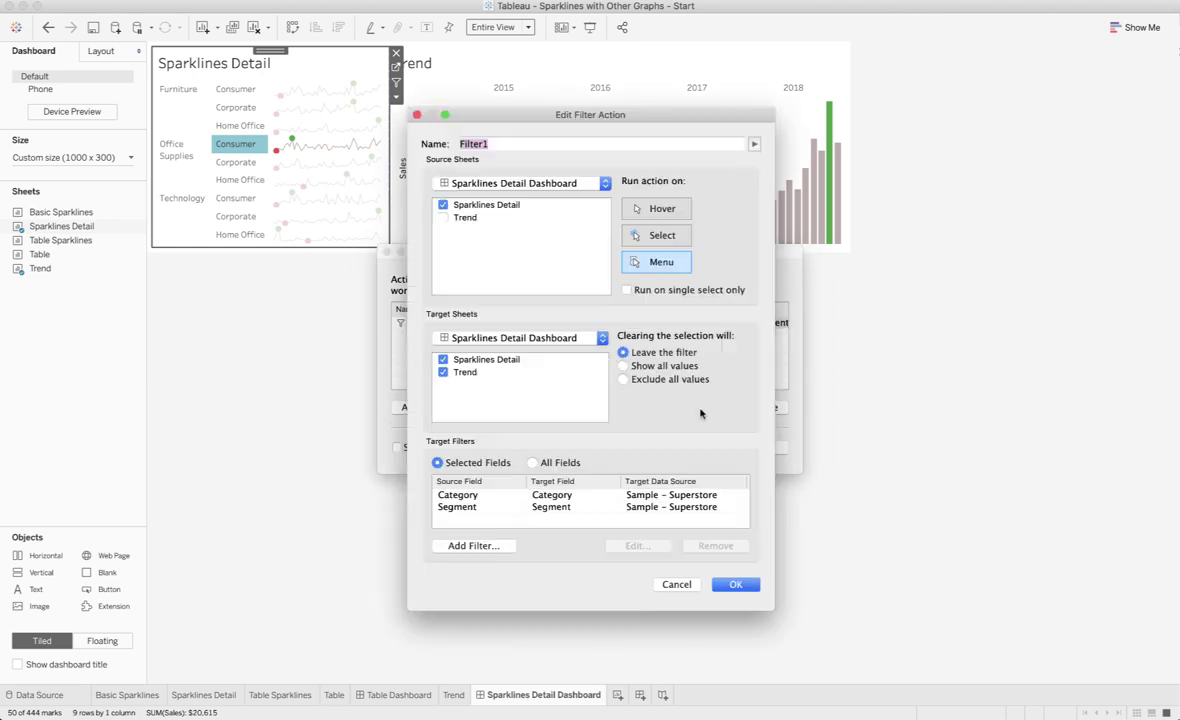
left_click(657, 240)
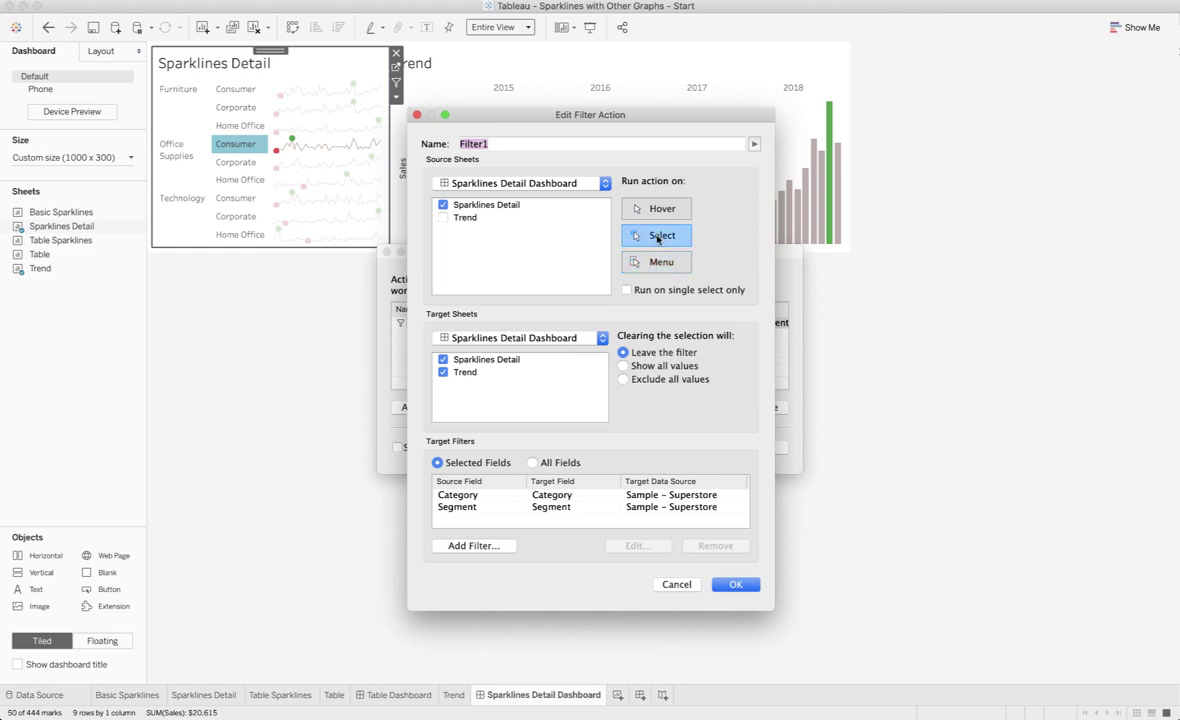
left_click(740, 585)
left_click(765, 450)
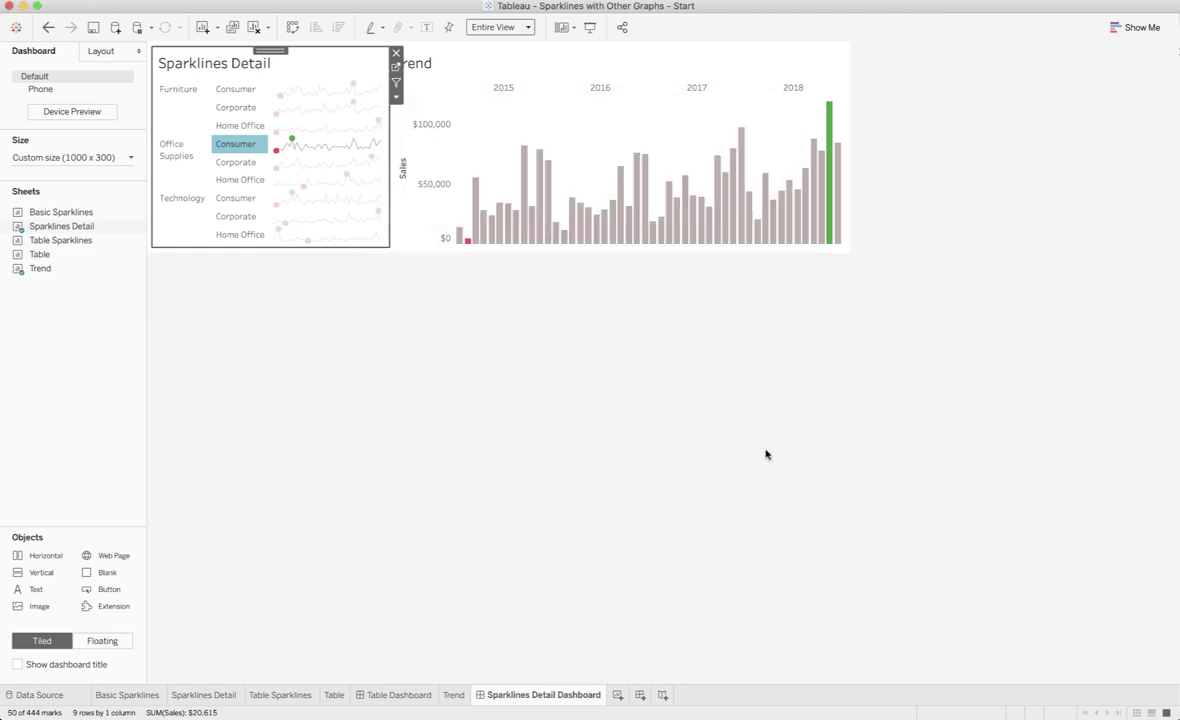
Filter Trend by Furniture Corporate, Furniture Consumer, Technology Corporate, Technology, Office Supplies, ending on Furniture
left_click(243, 106)
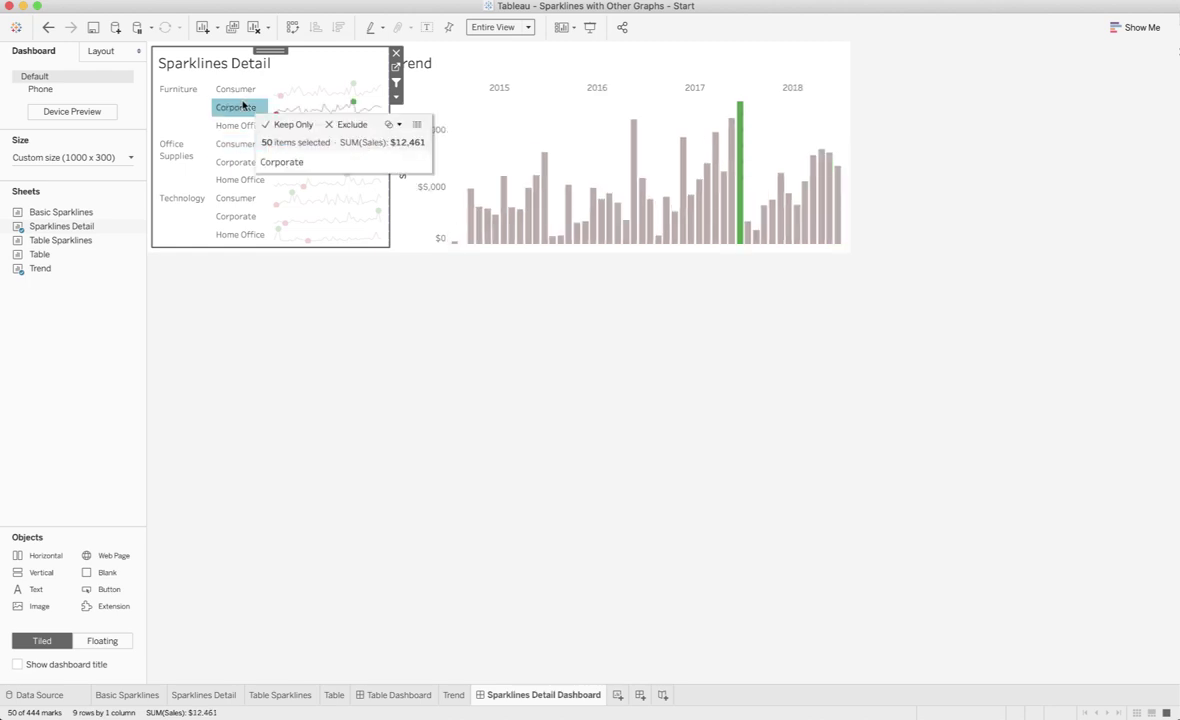
left_click(238, 91)
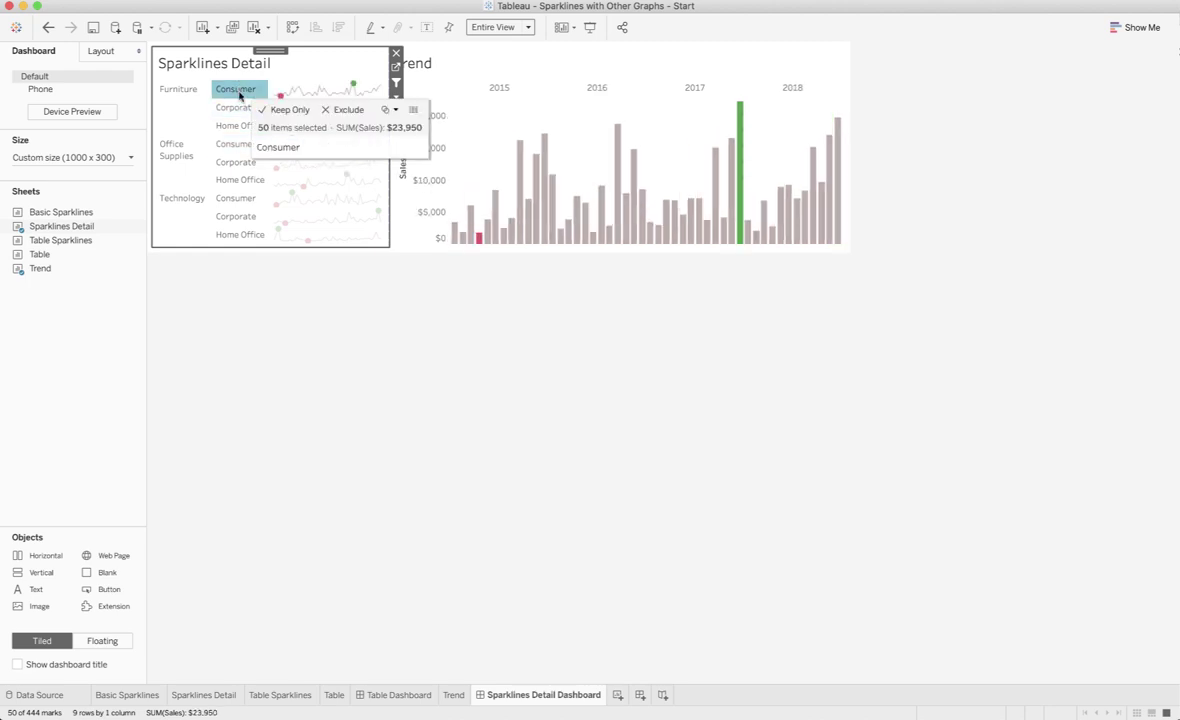
left_click(231, 220)
left_click(189, 199)
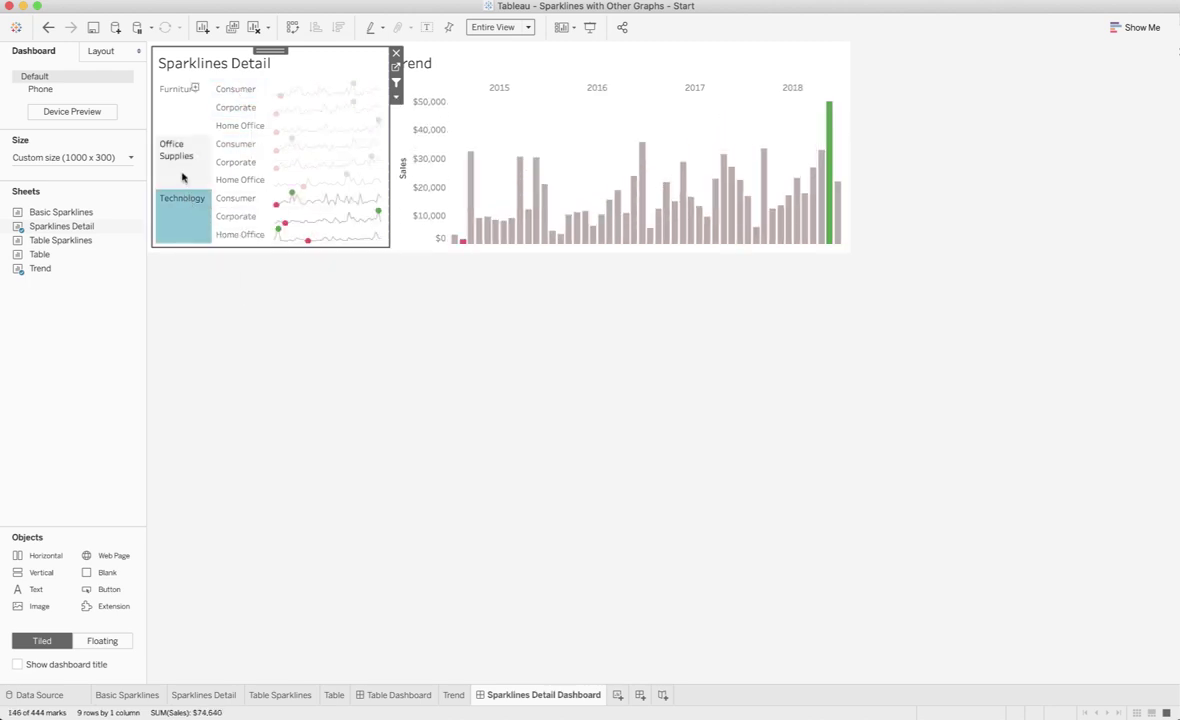
left_click(181, 150)
left_click(182, 106)
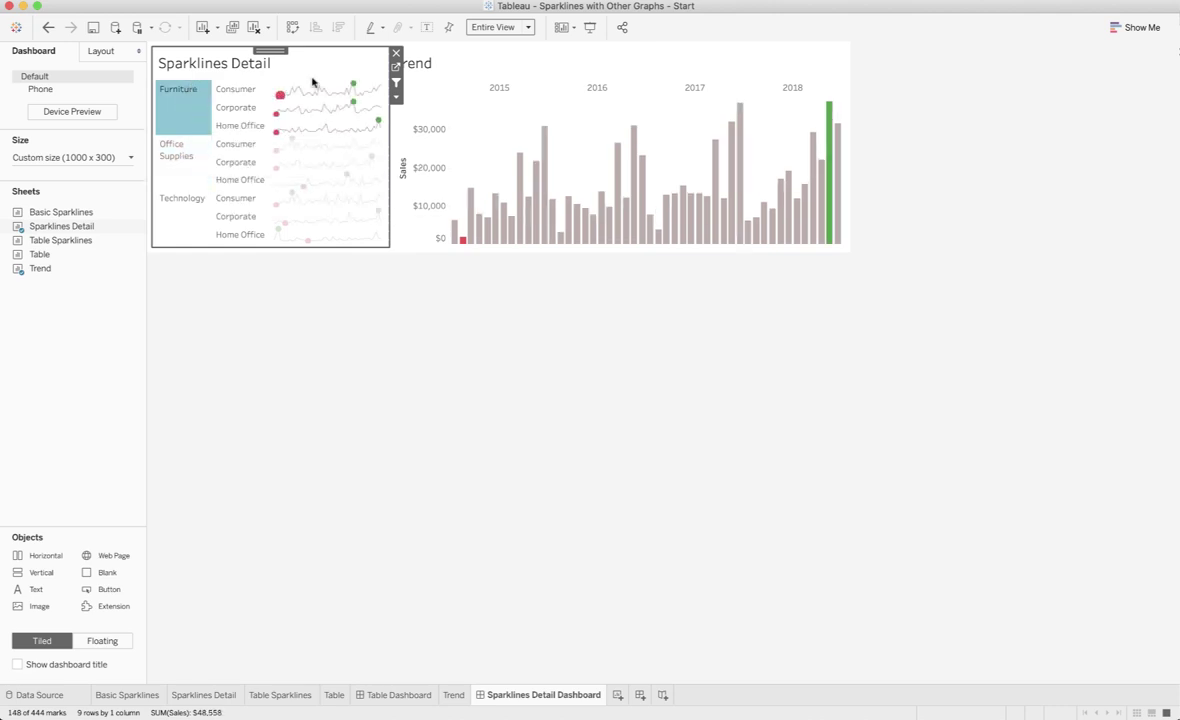